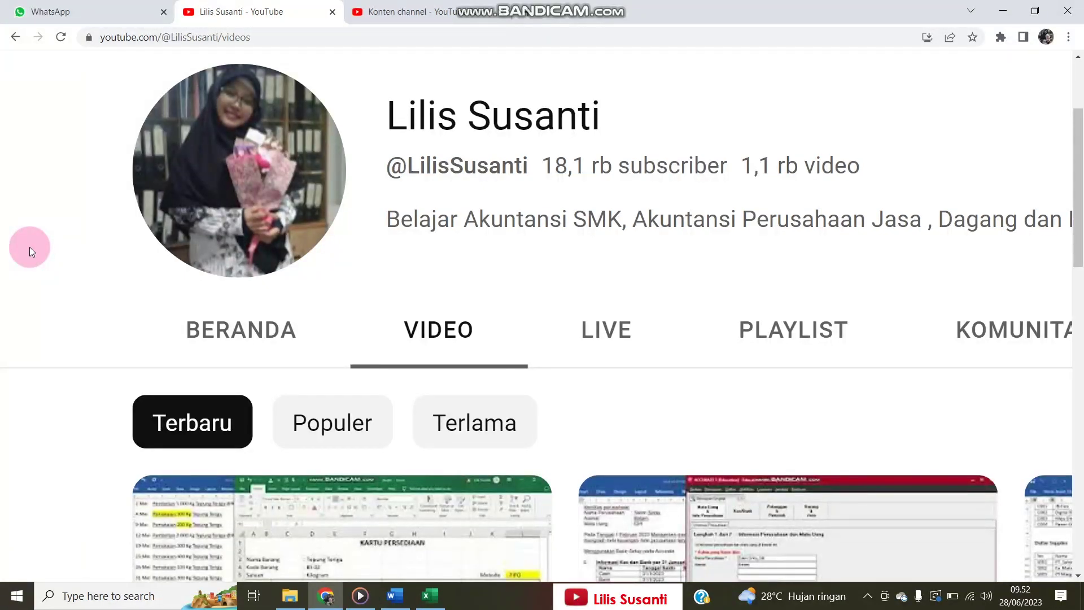
- Look through the newest videos on the YouTube channel, including the stock card tutorial
{"action": "scroll", "coordinate": [29, 246], "scroll_direction": "down", "scroll_amount": 4}
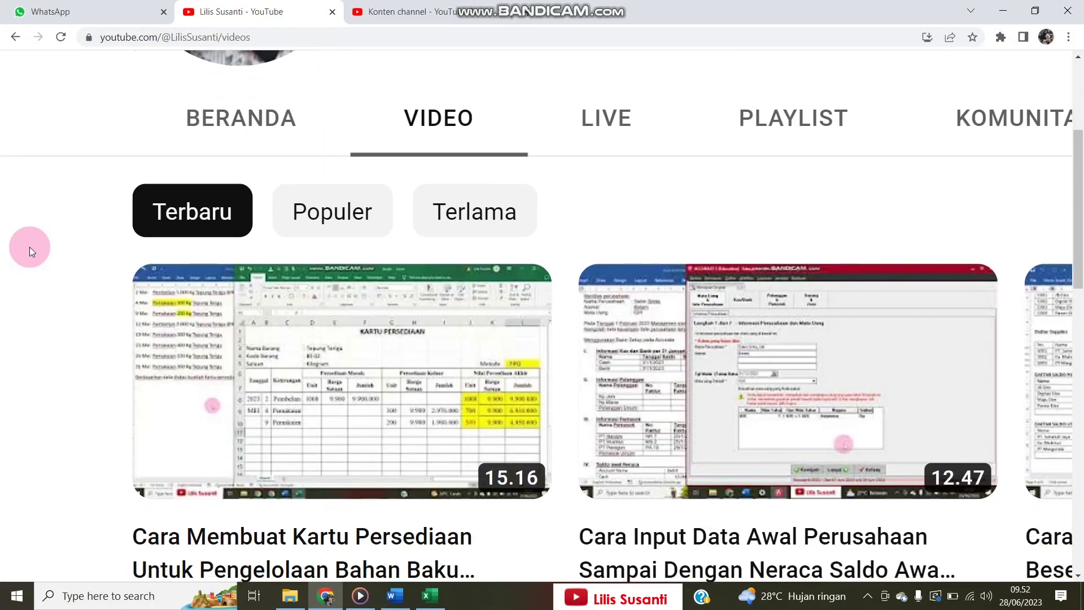
{"action": "scroll", "coordinate": [30, 246], "scroll_direction": "up", "scroll_amount": 5}
{"action": "scroll", "coordinate": [29, 247], "scroll_direction": "down", "scroll_amount": 5}
{"action": "scroll", "coordinate": [29, 247], "scroll_direction": "up", "scroll_amount": 3}
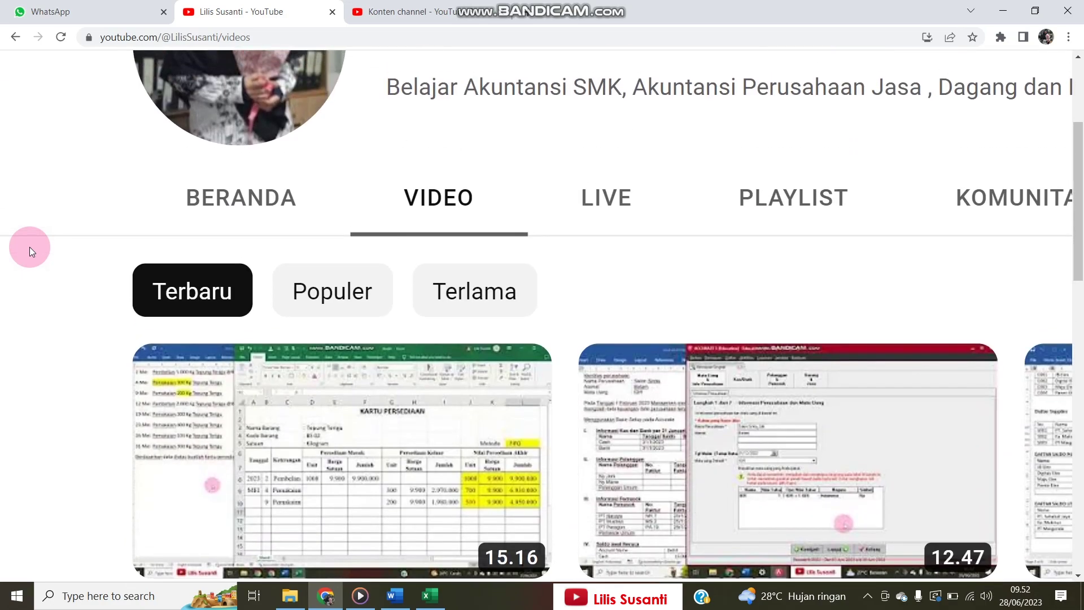
{"action": "scroll", "coordinate": [29, 247], "scroll_direction": "down", "scroll_amount": 3}
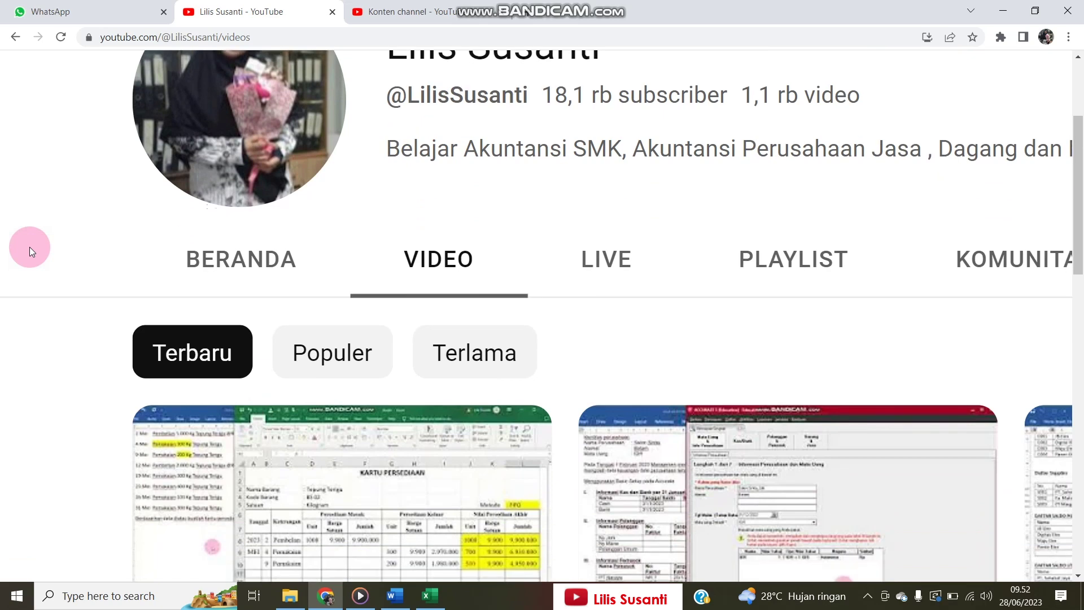
{"action": "scroll", "coordinate": [30, 247], "scroll_direction": "down", "scroll_amount": 1}
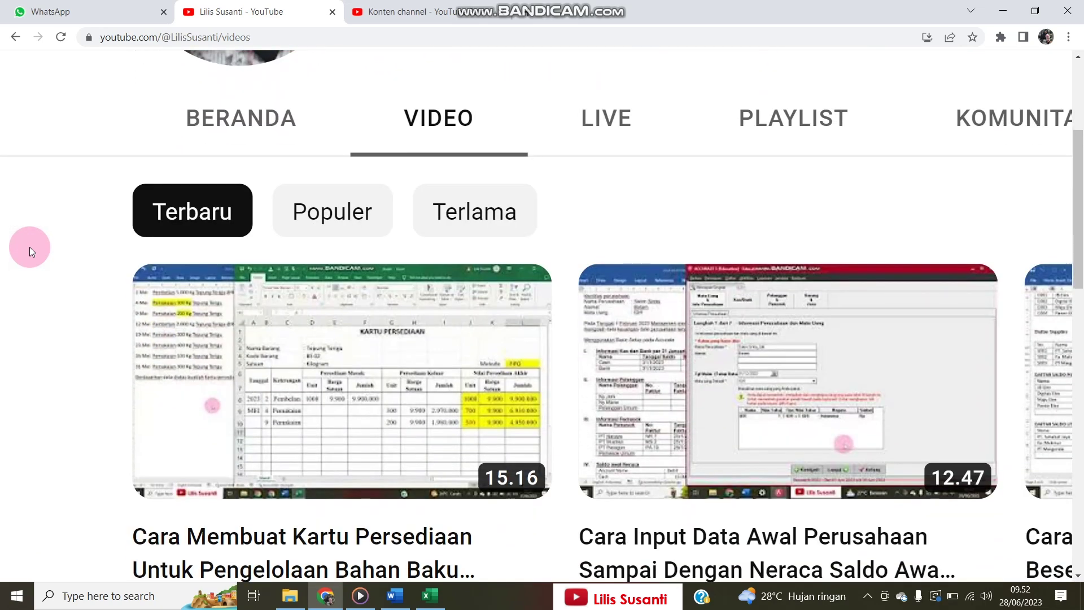
{"action": "scroll", "coordinate": [29, 246], "scroll_direction": "up", "scroll_amount": 2}
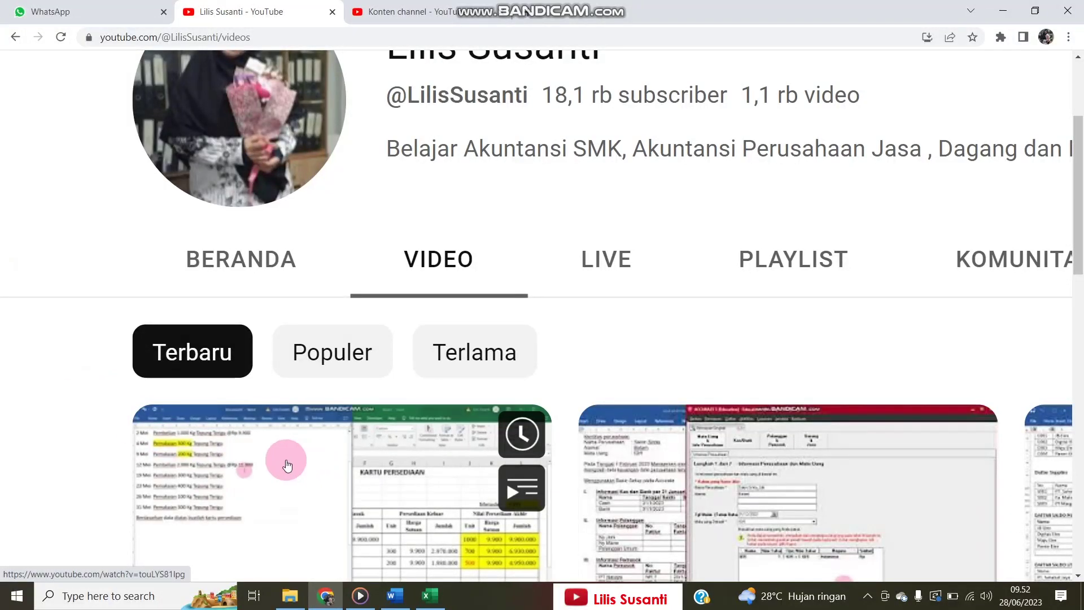
{"action": "scroll", "coordinate": [277, 464], "scroll_direction": "down", "scroll_amount": 1}
{"action": "scroll", "coordinate": [278, 464], "scroll_direction": "down", "scroll_amount": 2}
{"action": "scroll", "coordinate": [278, 464], "scroll_direction": "down", "scroll_amount": 1}
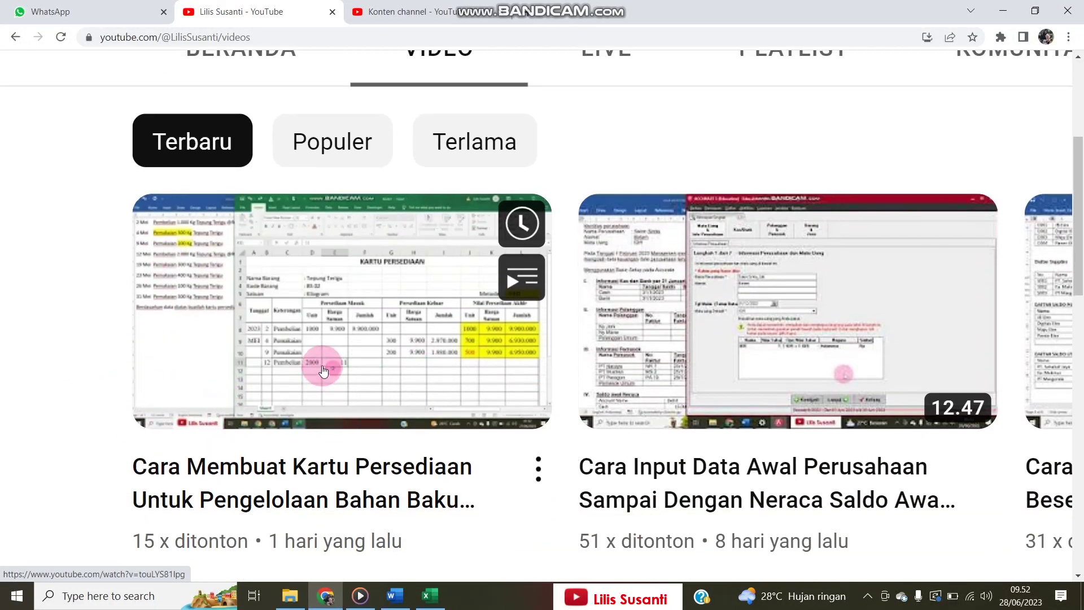
{"action": "scroll", "coordinate": [322, 367], "scroll_direction": "up", "scroll_amount": 3}
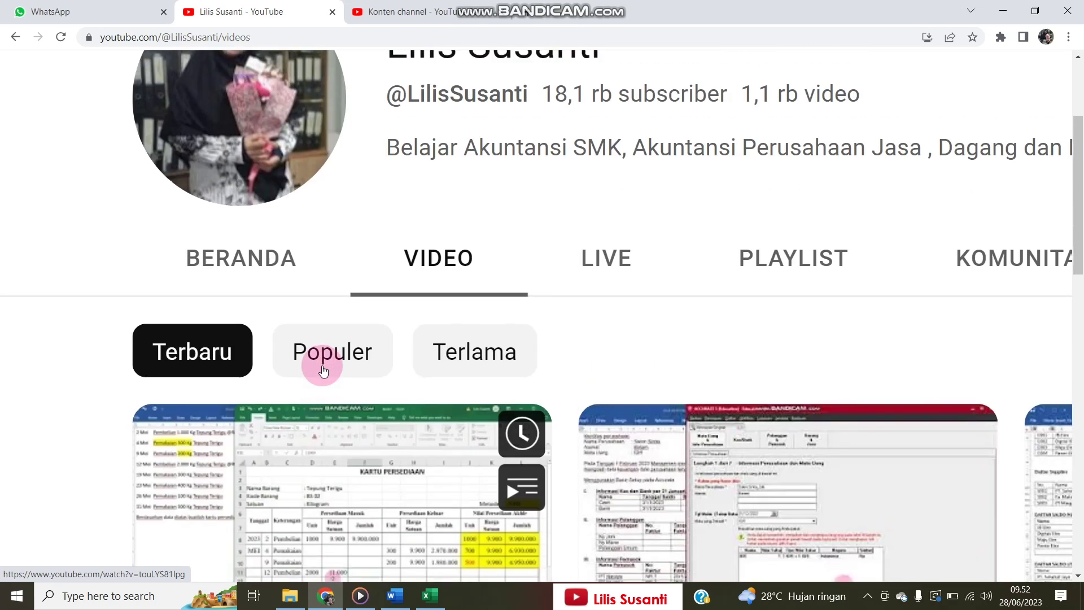
- Switch to the Word problem document and highlight the 2, 4 and 9 Mei transactions in yellow
{"action": "left_click", "coordinate": [395, 595]}
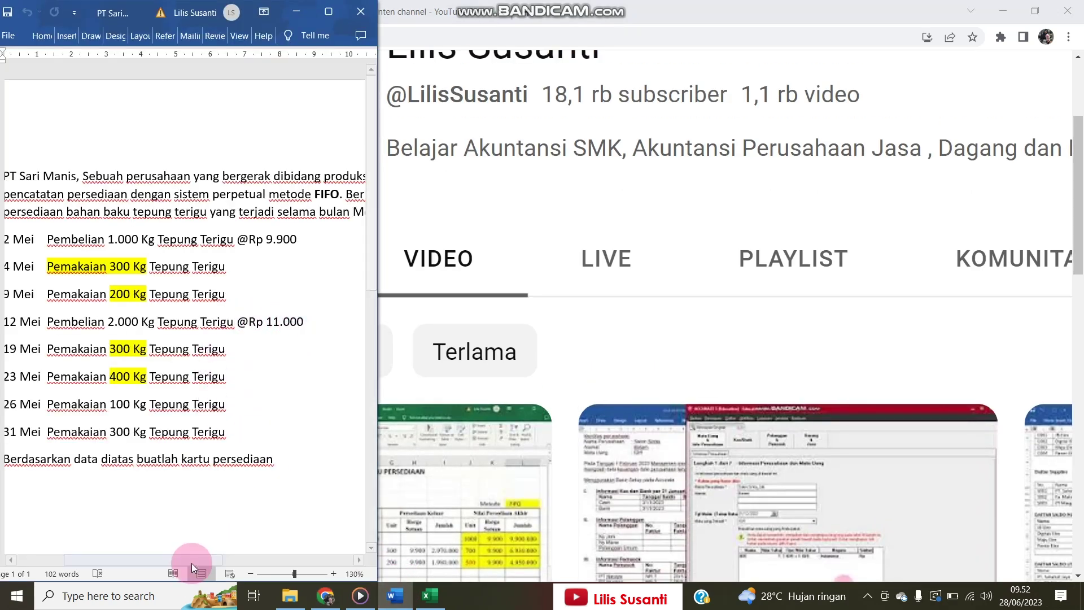
{"action": "left_click_drag", "start_coordinate": [187, 561], "coordinate": [186, 560]}
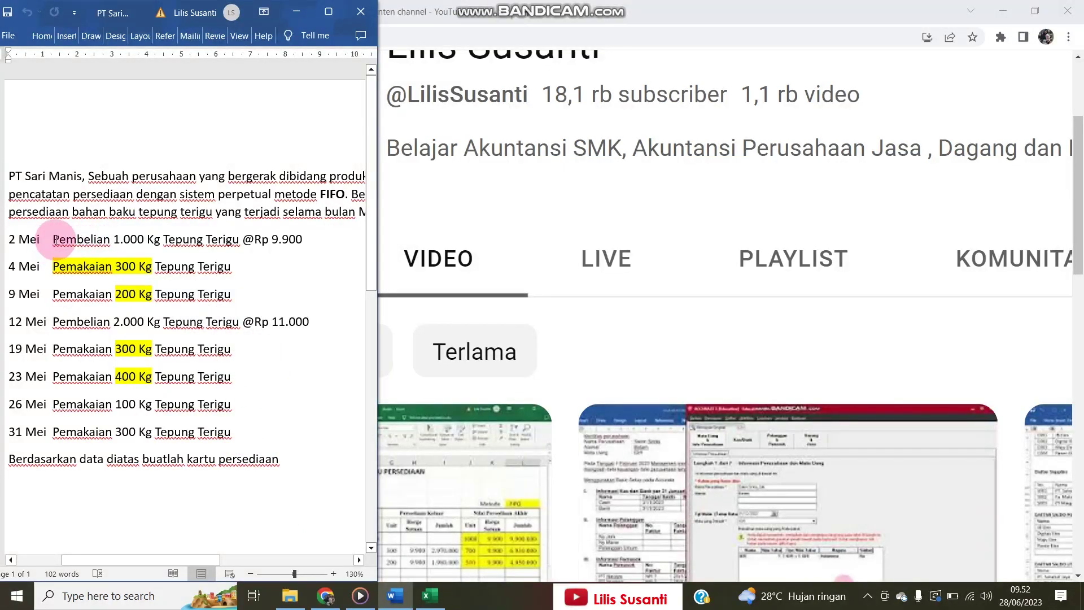
{"action": "left_click_drag", "start_coordinate": [60, 238], "coordinate": [236, 294]}
{"action": "left_click", "coordinate": [42, 36]}
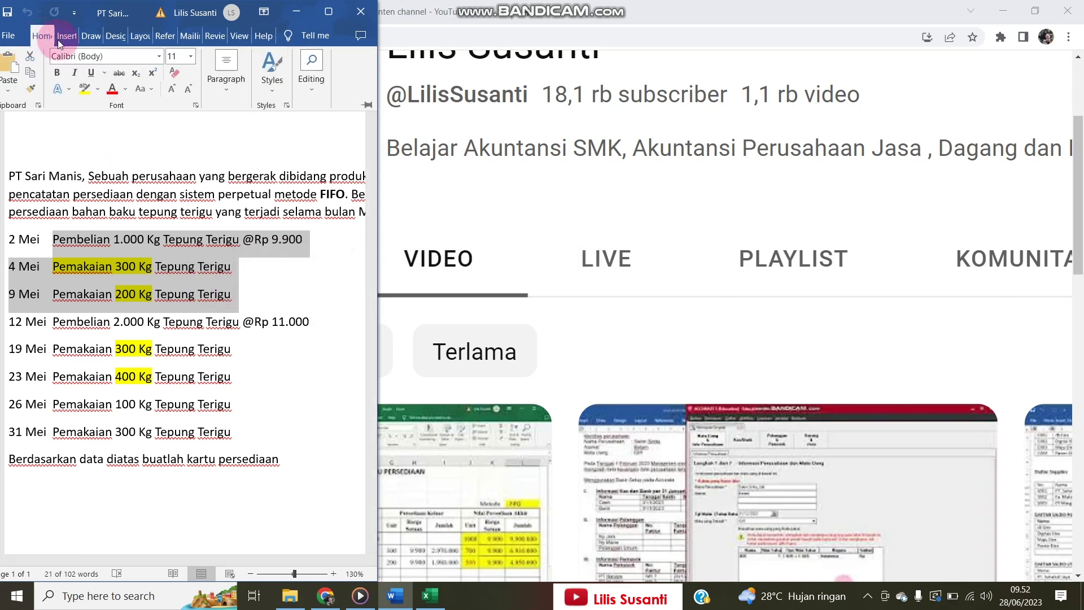
{"action": "left_click", "coordinate": [86, 89]}
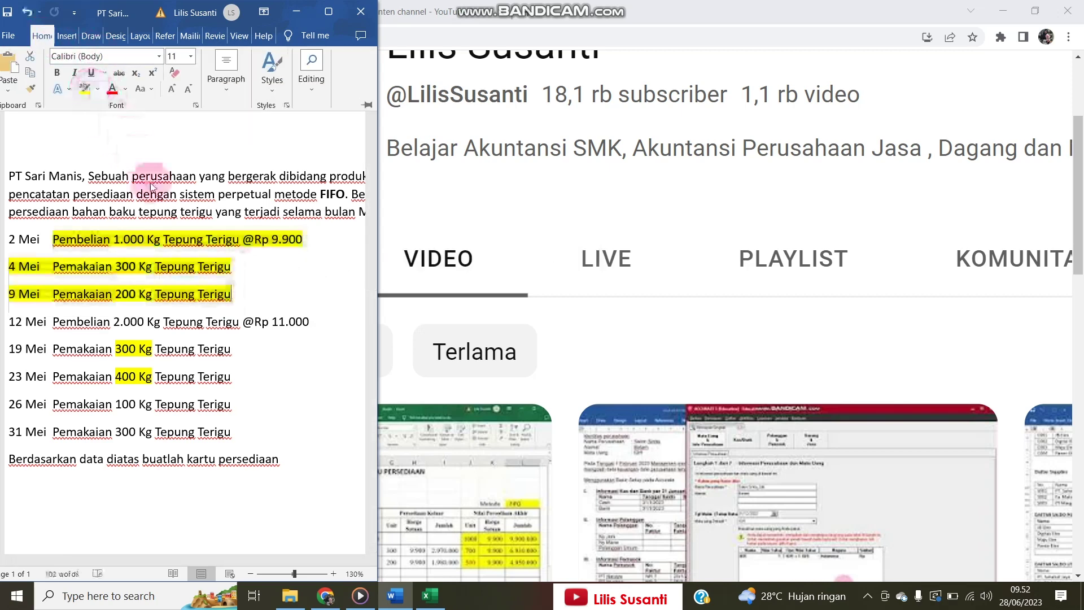
{"action": "left_click", "coordinate": [266, 278]}
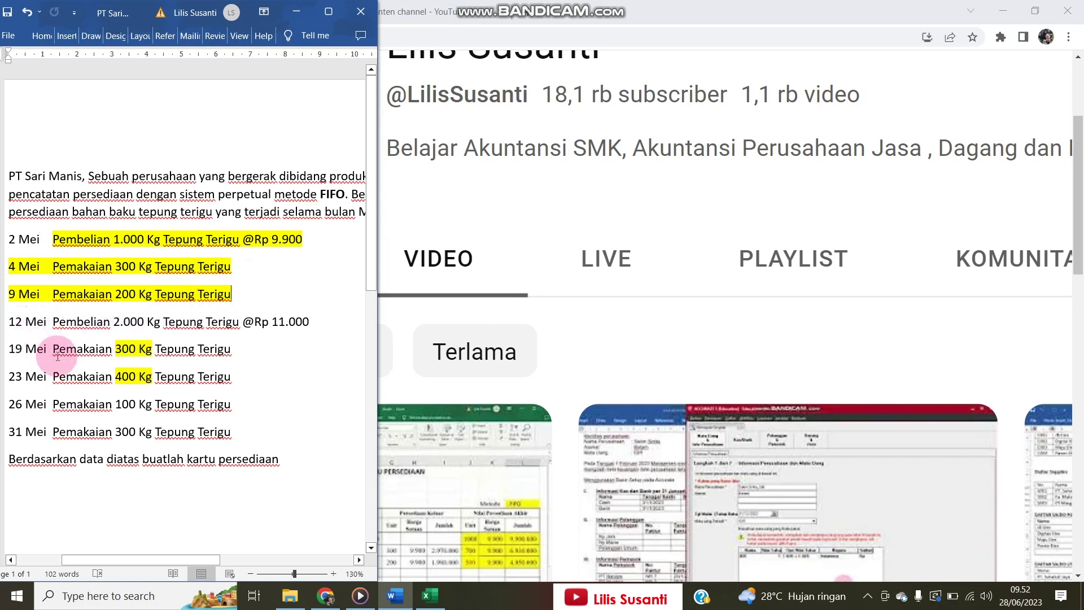
- Switch to Excel, copy the fifo sheet into a new workbook, and place its window at full height beside the original
{"action": "left_click", "coordinate": [427, 607]}
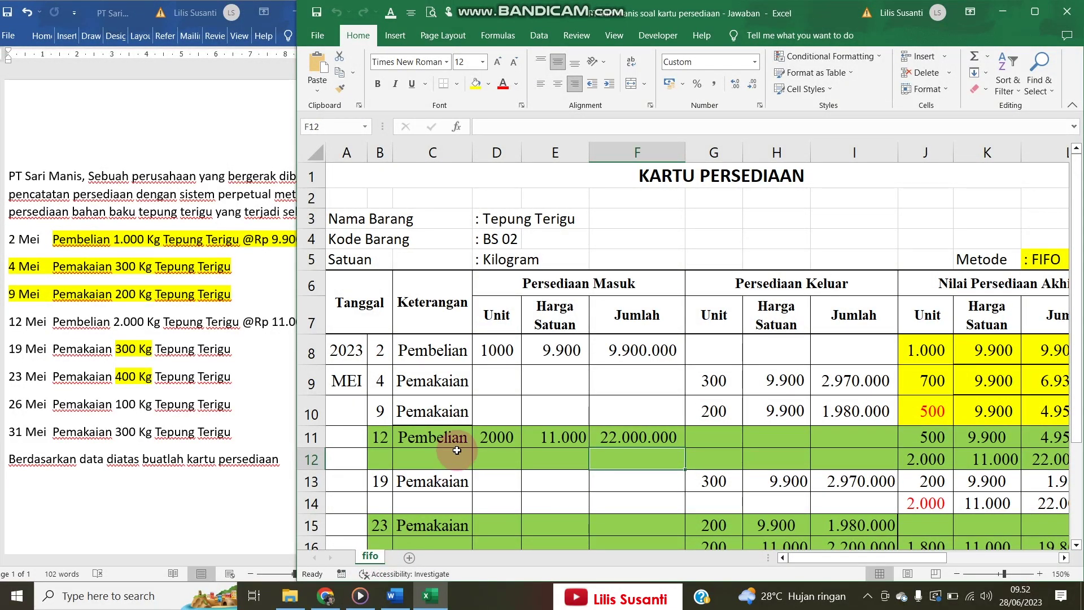
{"action": "right_click", "coordinate": [369, 557]}
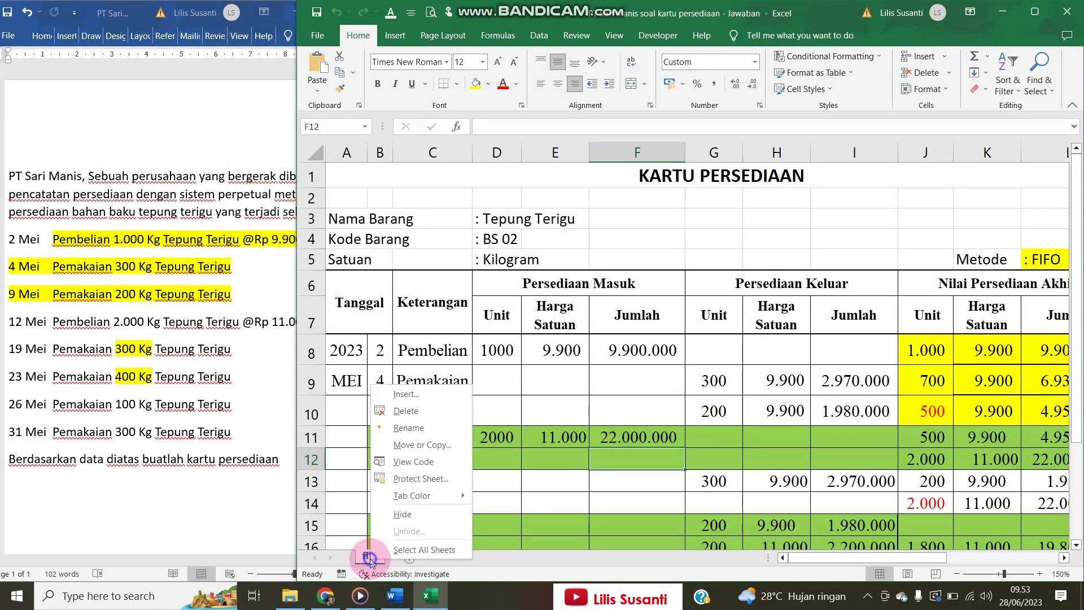
{"action": "left_click", "coordinate": [405, 442]}
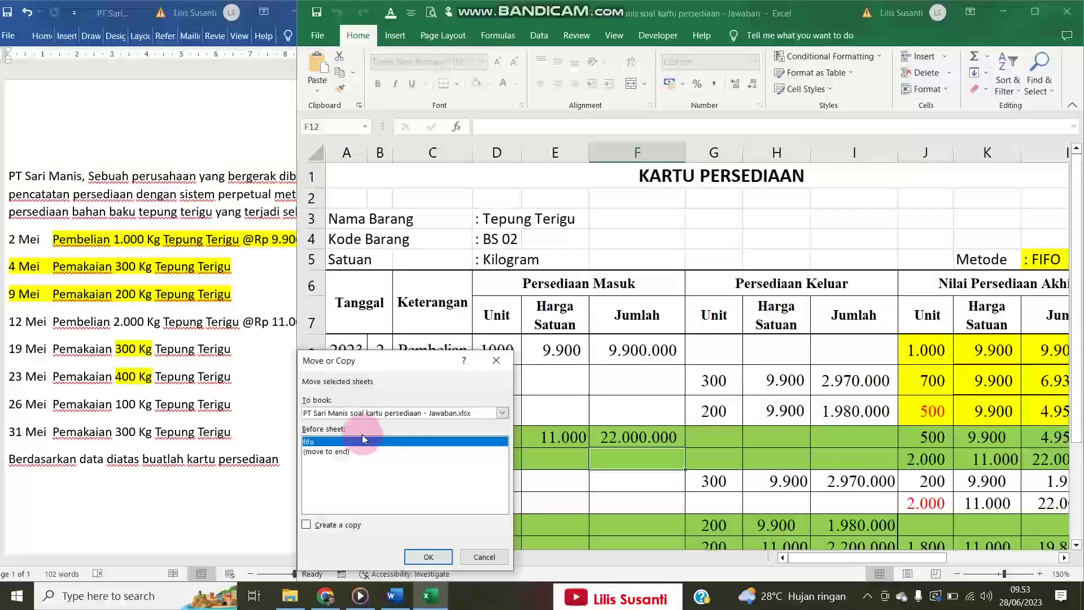
{"action": "left_click", "coordinate": [339, 413]}
{"action": "left_click", "coordinate": [338, 428]}
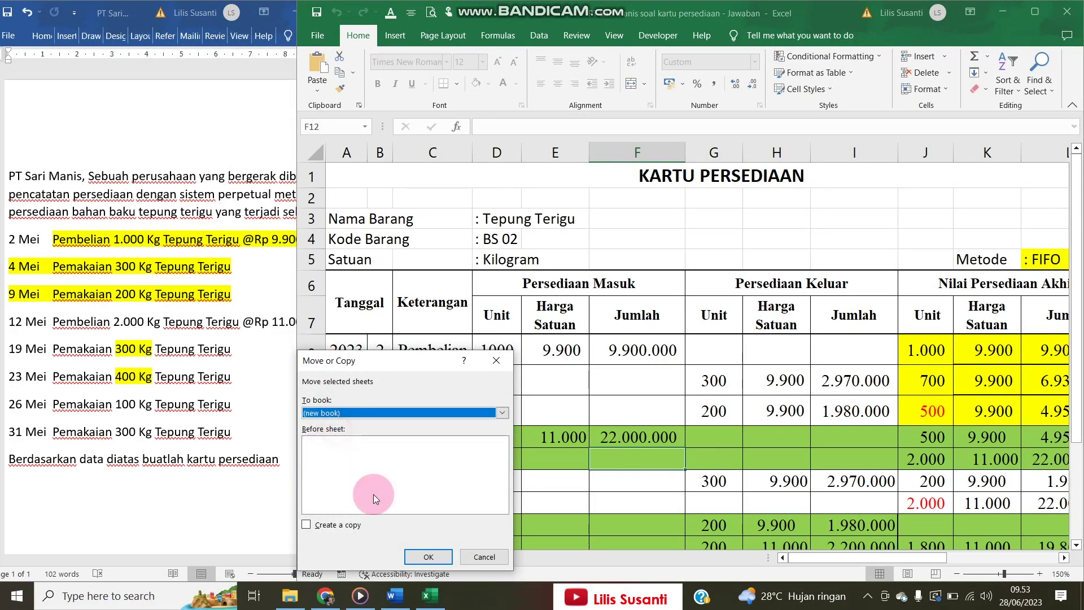
{"action": "left_click", "coordinate": [349, 527]}
{"action": "left_click", "coordinate": [425, 557]}
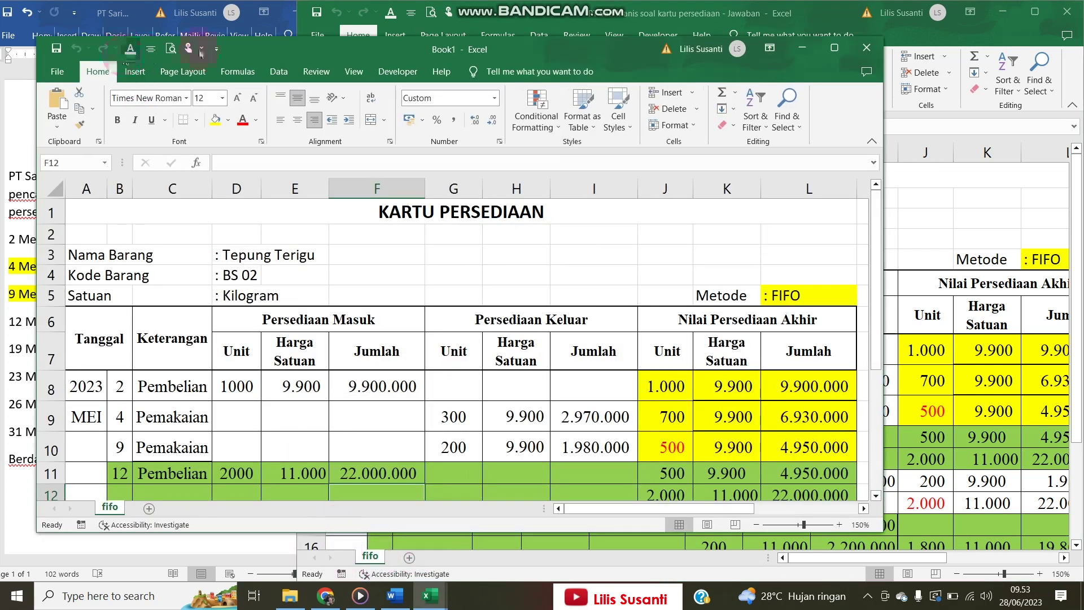
{"action": "left_click_drag", "start_coordinate": [266, 55], "coordinate": [229, 20]}
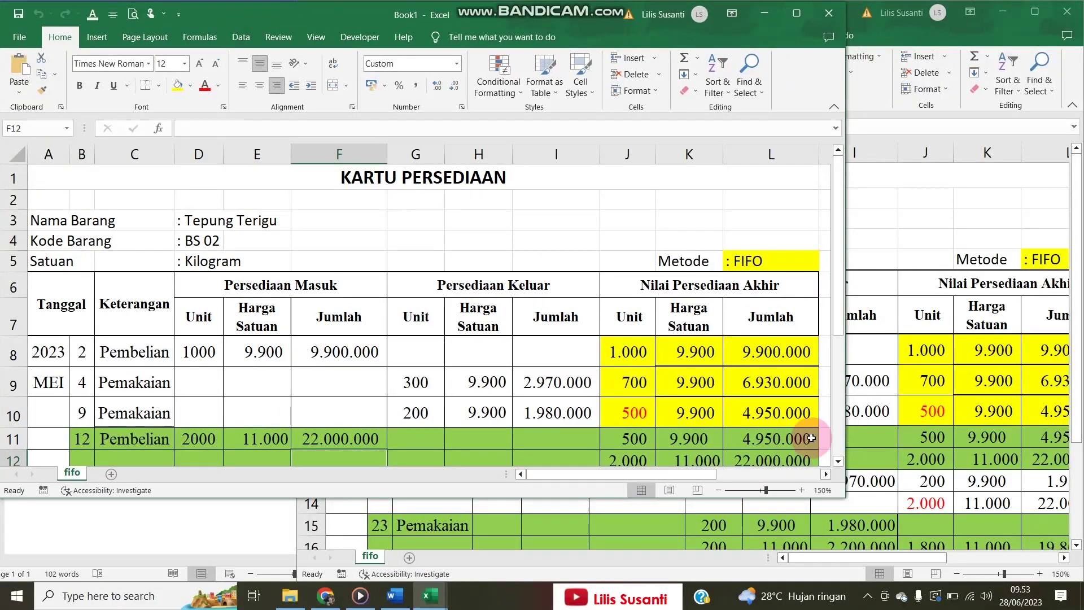
{"action": "left_click_drag", "start_coordinate": [841, 494], "coordinate": [843, 579]}
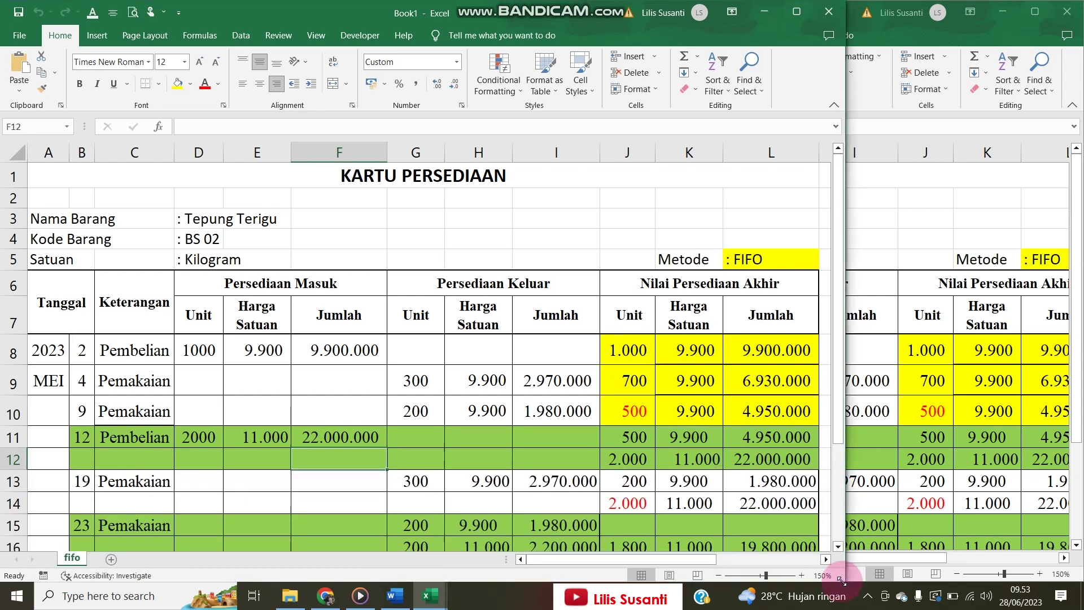
- Change the Metode in cell L5 of the copied stock card to LIFO and rename the sheet lifo
{"action": "left_click", "coordinate": [209, 456]}
{"action": "double_click", "coordinate": [744, 259]}
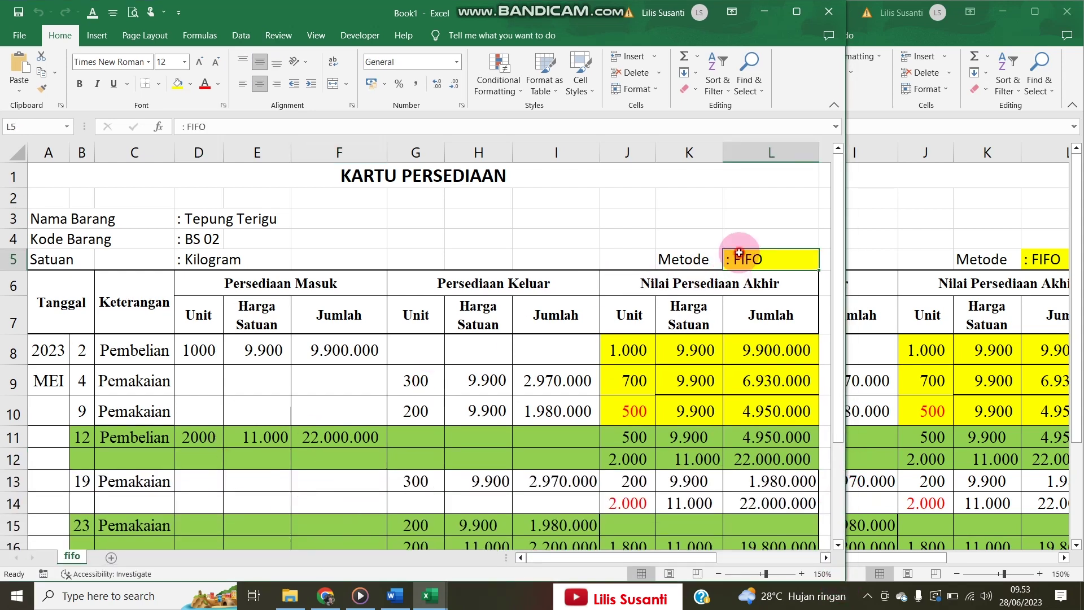
{"action": "left_click_drag", "start_coordinate": [740, 258], "coordinate": [733, 259]}
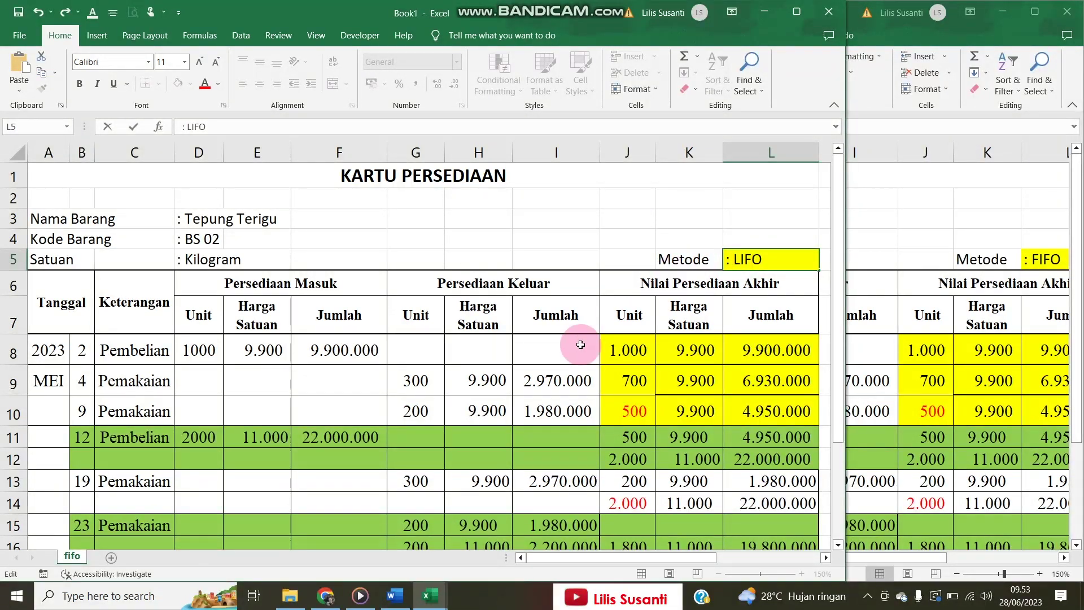
{"action": "double_click", "coordinate": [72, 557]}
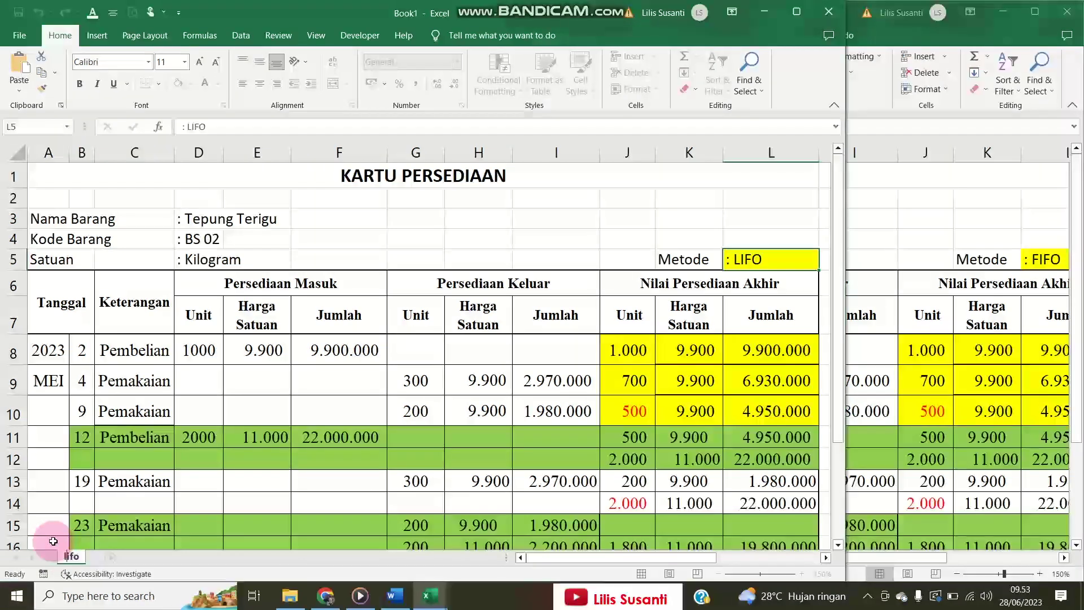
{"action": "left_click", "coordinate": [256, 311]}
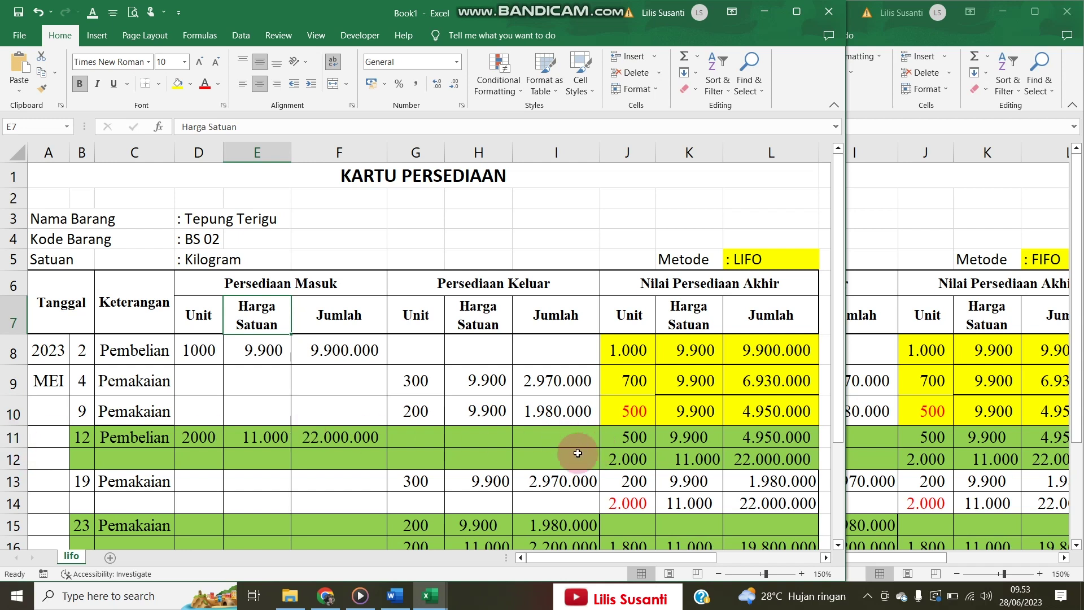
- Clear the contents of F13:L19 in the usage rows from 19 to 31 Mei
{"action": "left_click", "coordinate": [556, 452]}
{"action": "left_click_drag", "start_coordinate": [10, 479], "coordinate": [116, 479]}
{"action": "left_click", "coordinate": [252, 480]}
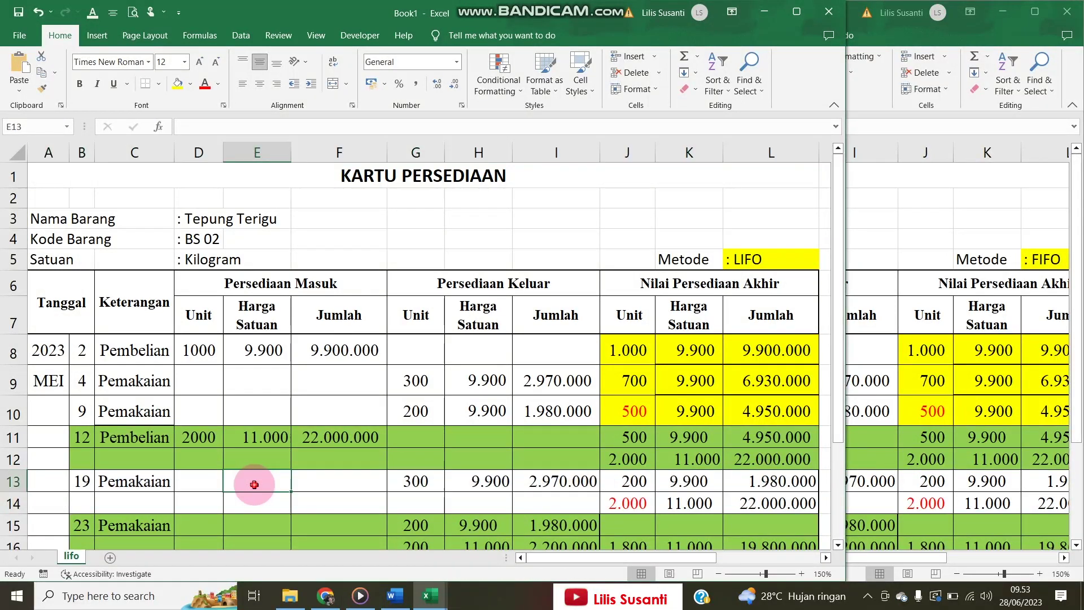
{"action": "left_click_drag", "start_coordinate": [307, 482], "coordinate": [813, 523]}
{"action": "key", "text": "Delete"}
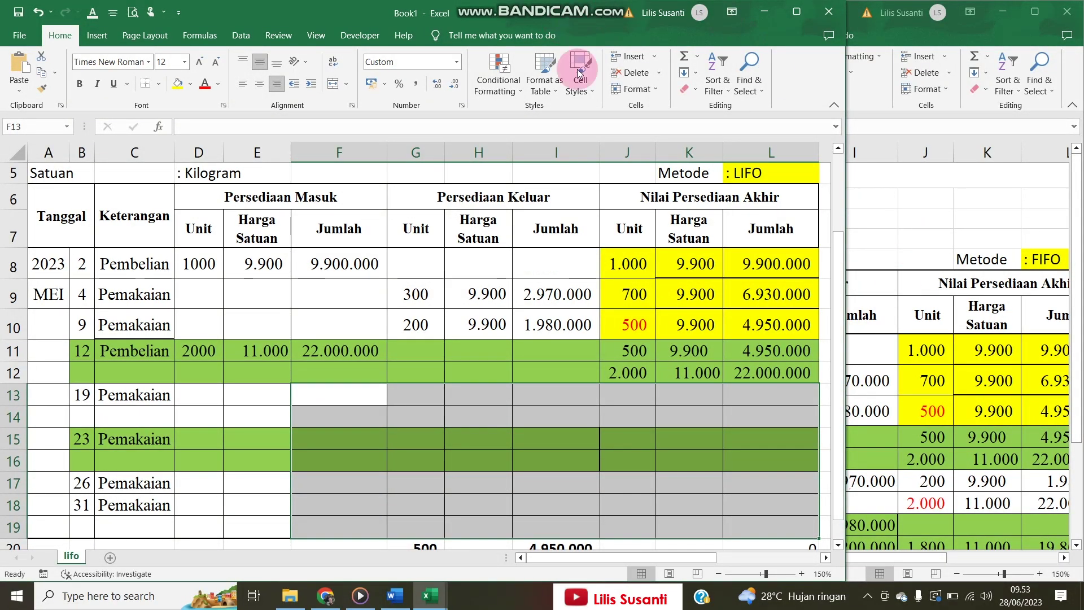
- Move the LIFO workbook beside the problem document and set the 12 Mei ending inventory cells J11:L12 to red font
{"action": "left_click_drag", "start_coordinate": [546, 18], "coordinate": [780, 14]}
{"action": "left_click", "coordinate": [150, 293]}
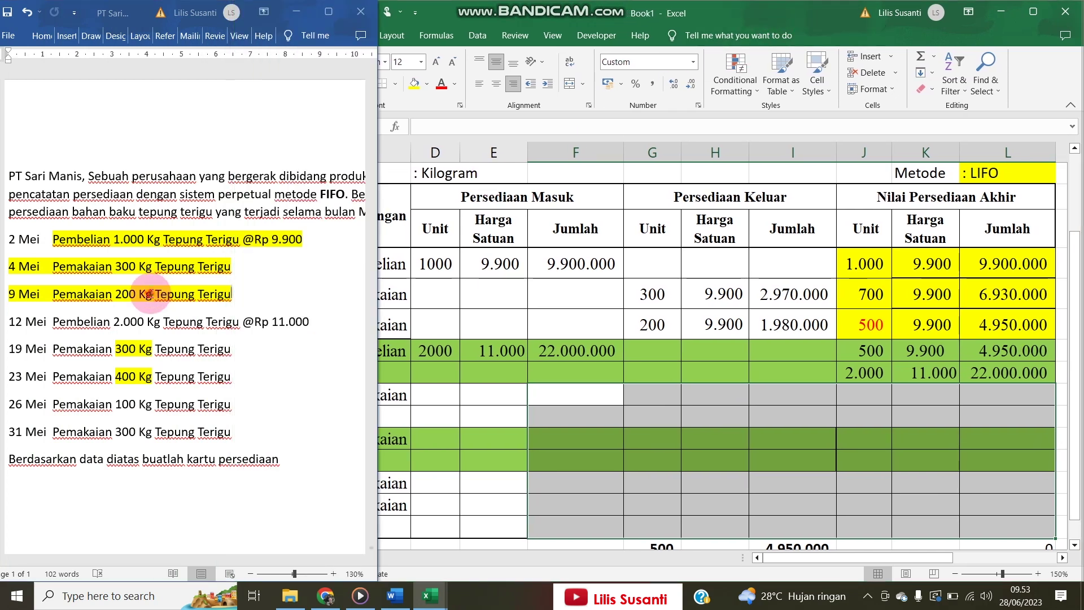
{"action": "left_click", "coordinate": [561, 315]}
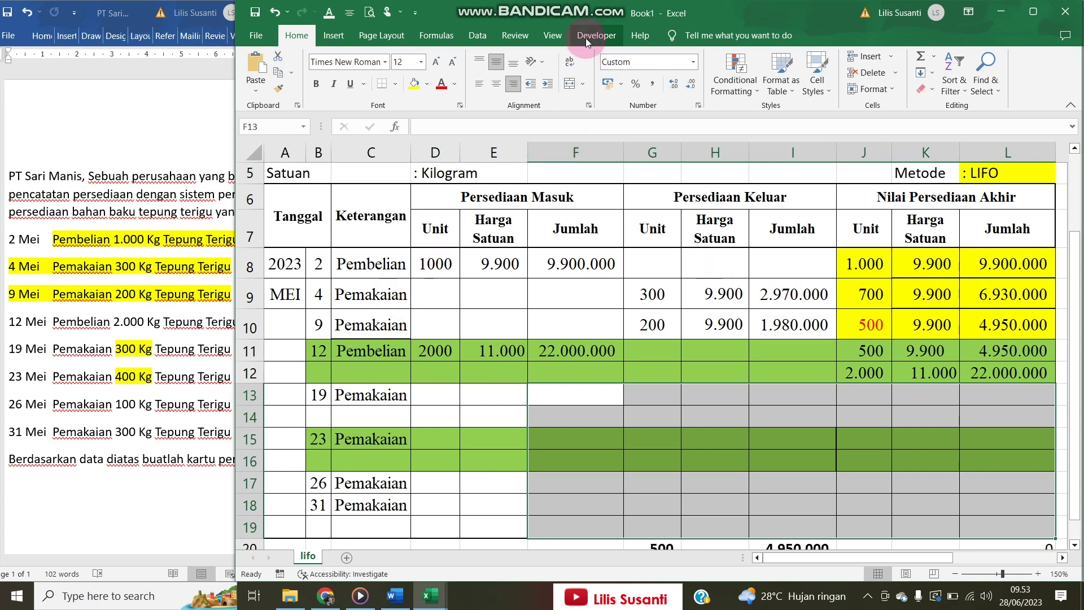
{"action": "left_click_drag", "start_coordinate": [864, 264], "coordinate": [912, 320]}
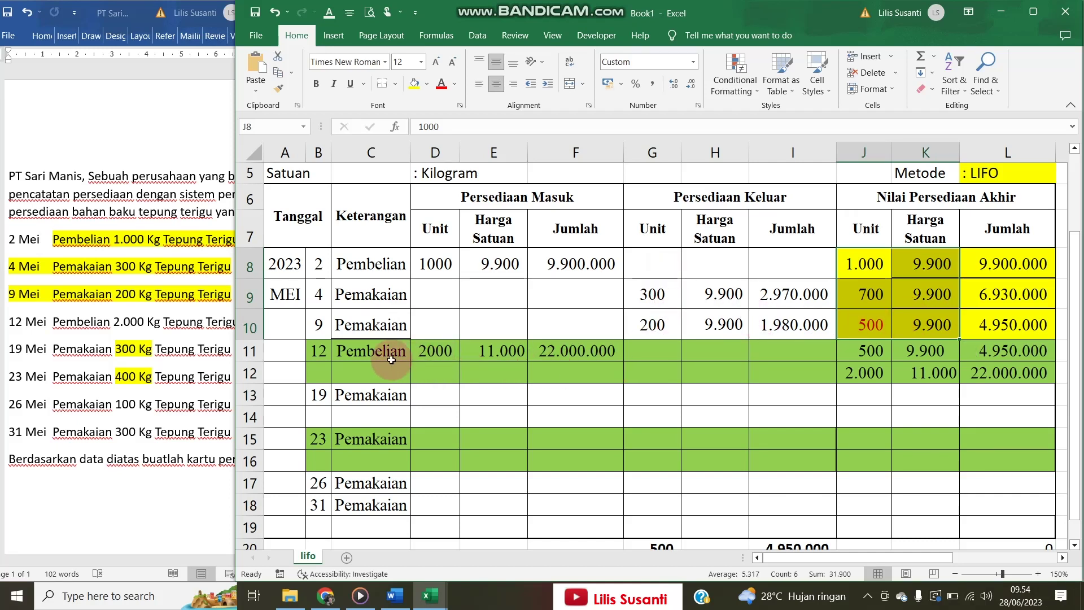
{"action": "left_click_drag", "start_coordinate": [872, 351], "coordinate": [1012, 377]}
{"action": "left_click", "coordinate": [443, 85]}
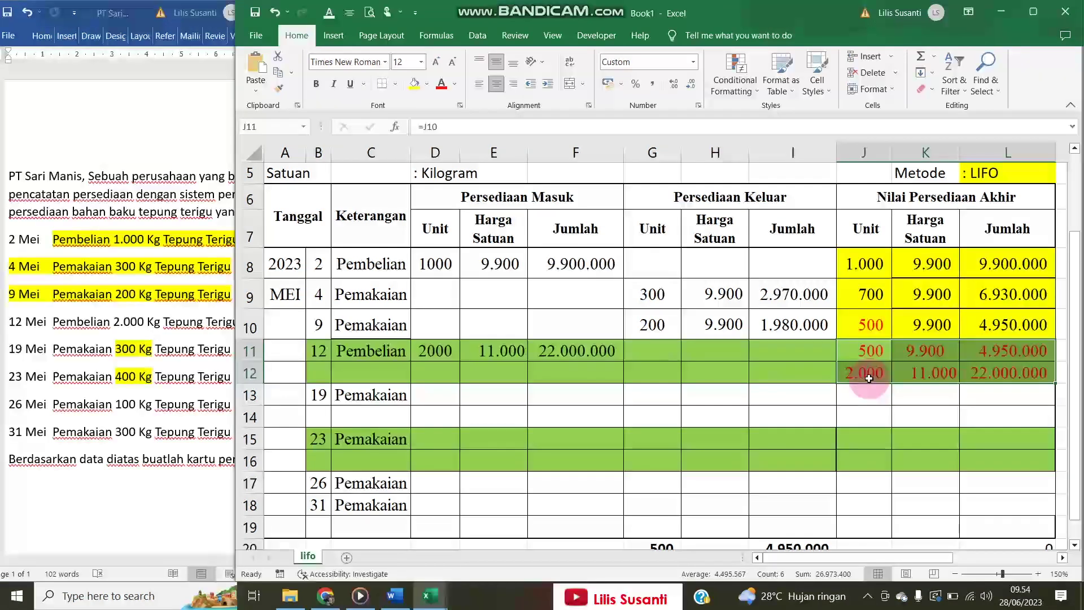
{"action": "left_click_drag", "start_coordinate": [539, 7], "coordinate": [555, 7]}
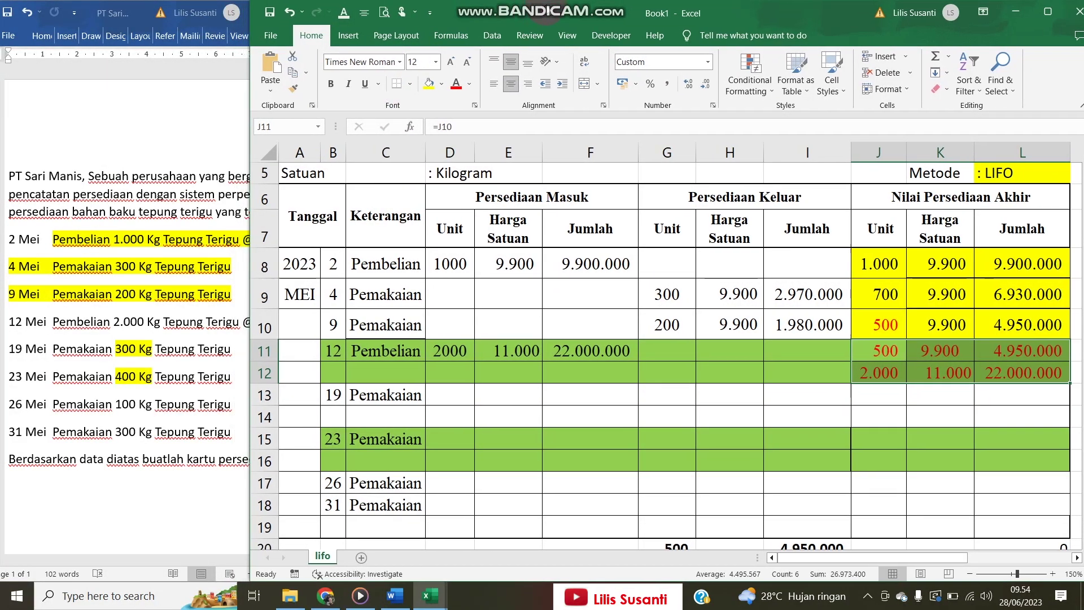
- Compare the 19 Mei usage in the Word problem with the 12 Mei ending inventory layers in J11:L12 of the LIFO card
{"action": "left_click", "coordinate": [138, 268]}
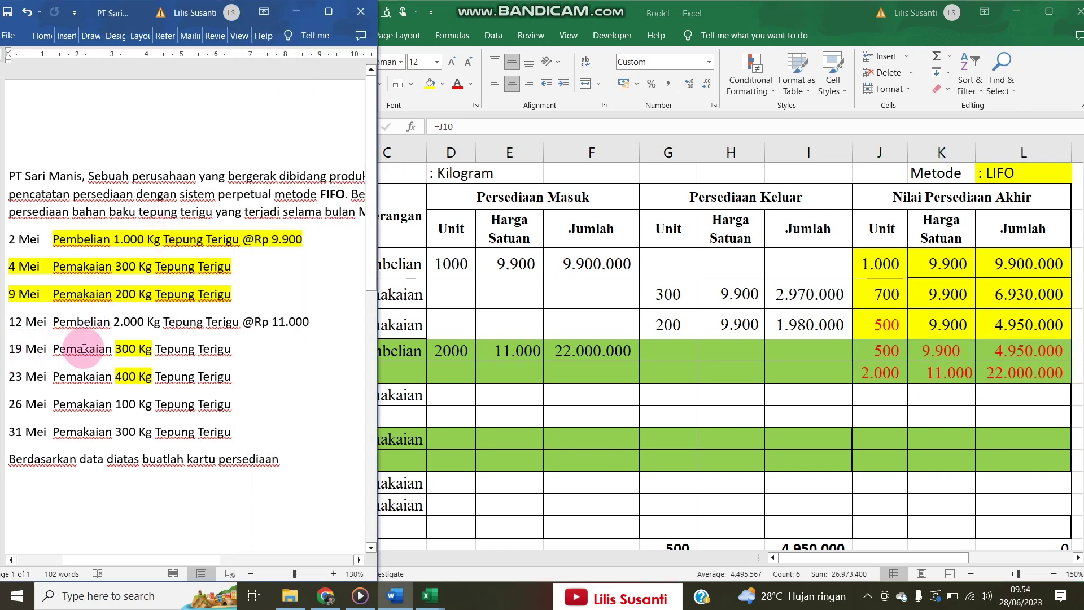
{"action": "left_click", "coordinate": [460, 399]}
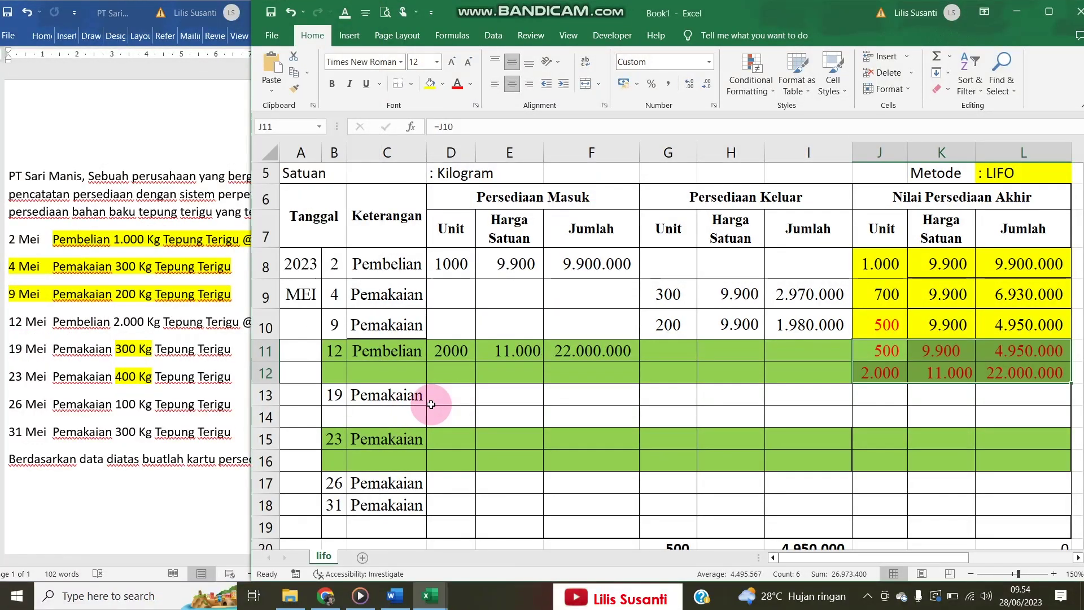
{"action": "left_click", "coordinate": [105, 350]}
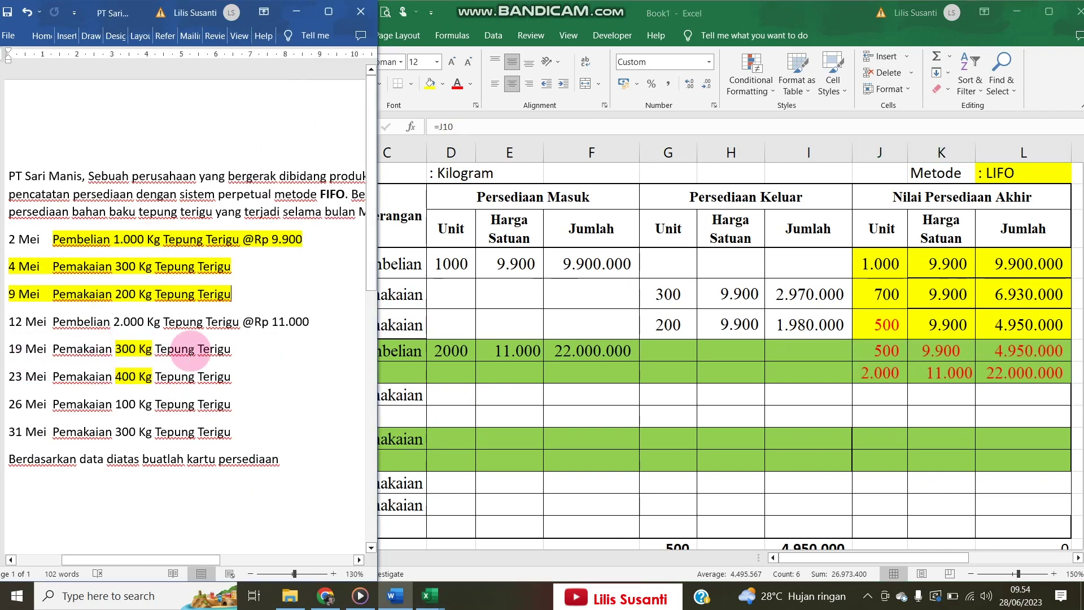
{"action": "left_click", "coordinate": [432, 356]}
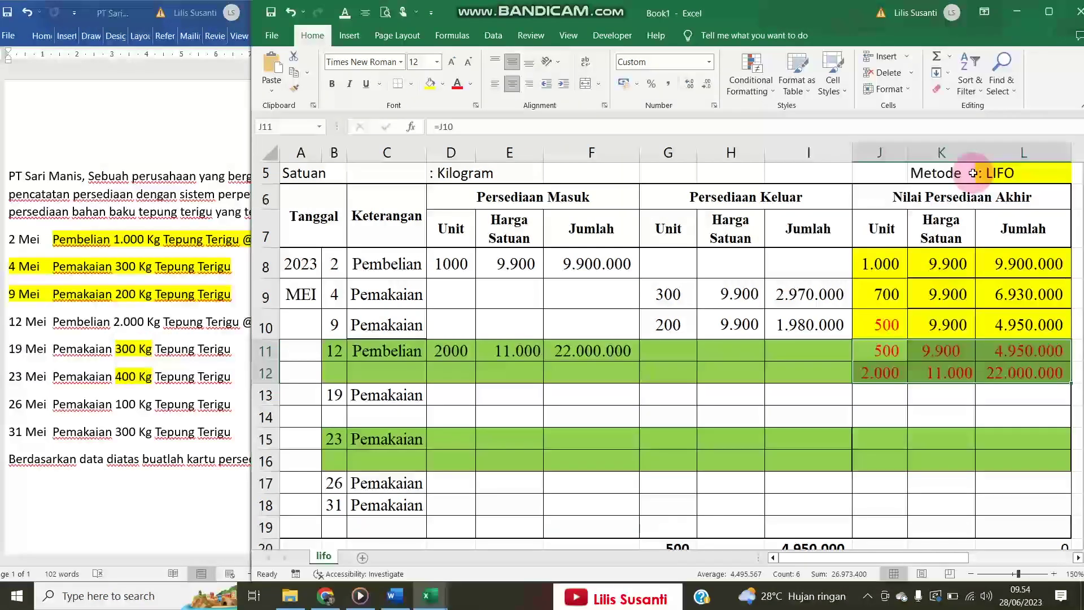
{"action": "left_click_drag", "start_coordinate": [883, 351], "coordinate": [1006, 350]}
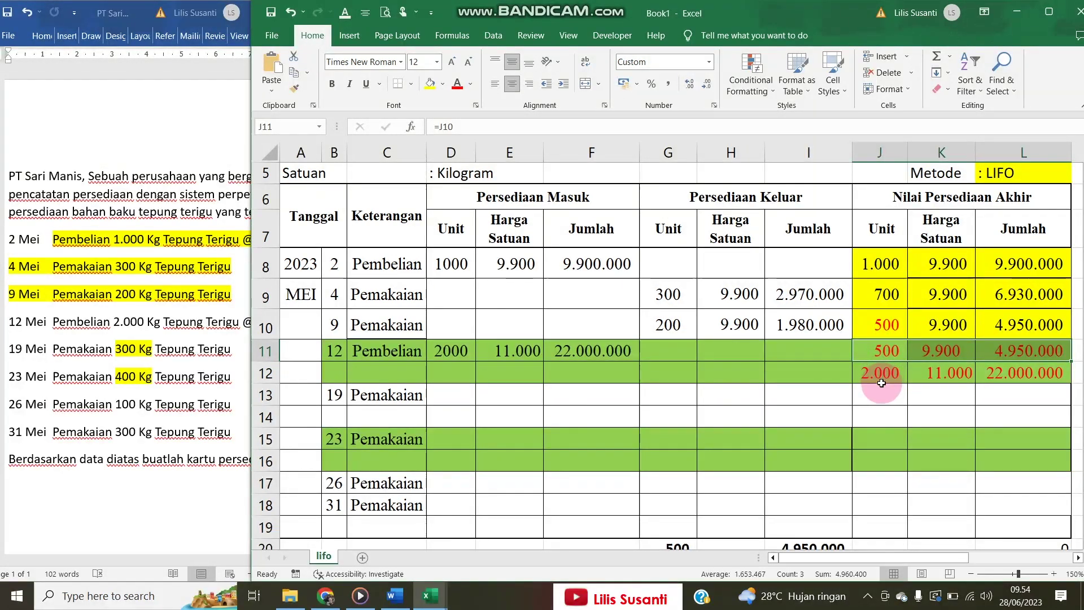
{"action": "left_click_drag", "start_coordinate": [876, 376], "coordinate": [1011, 376]}
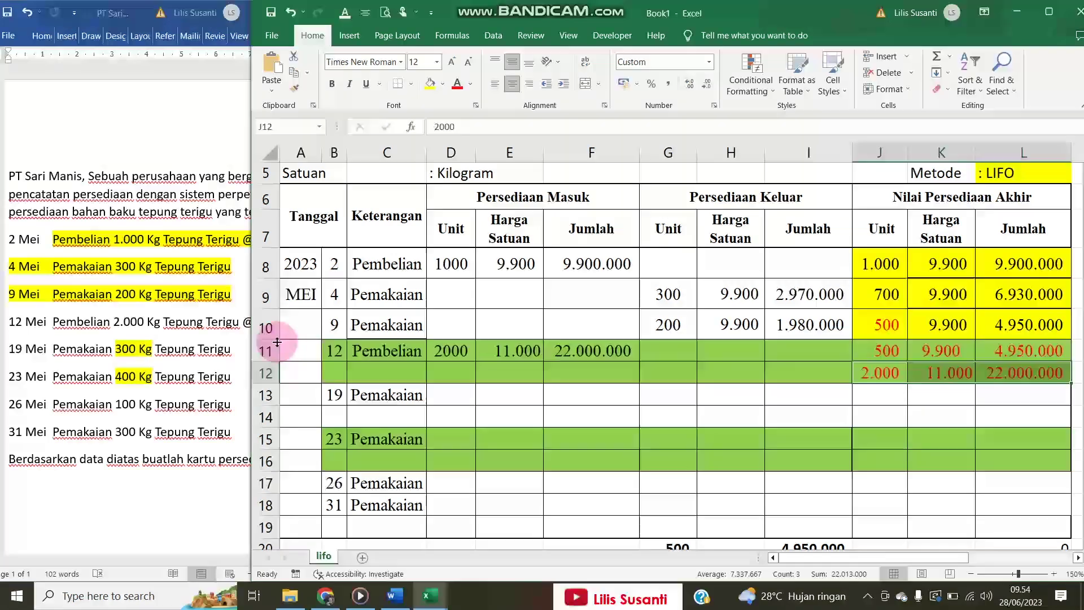
{"action": "left_click", "coordinate": [169, 350]}
{"action": "left_click", "coordinate": [641, 392]}
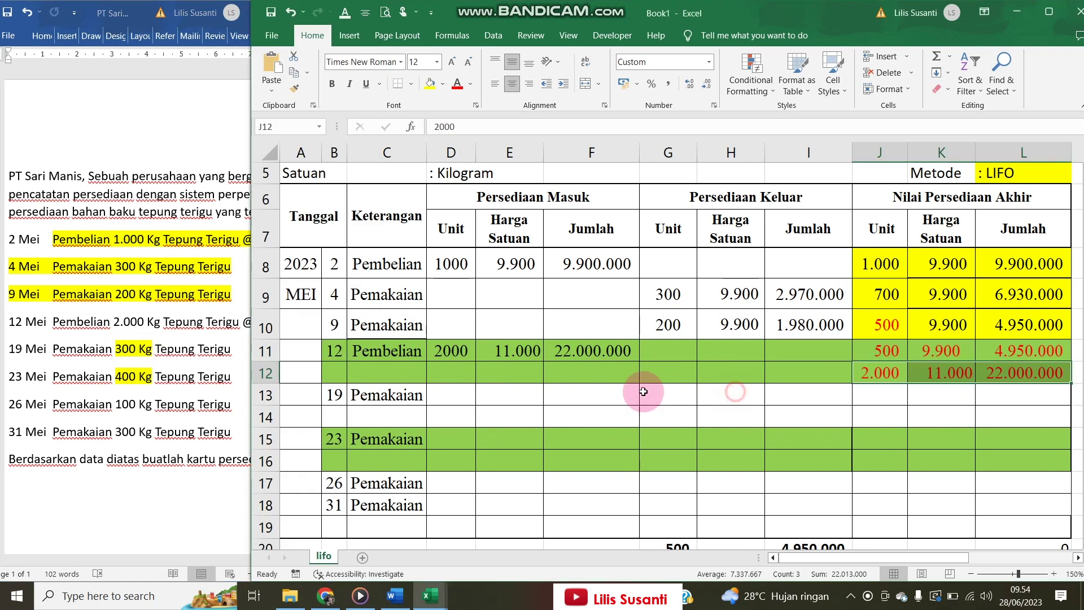
- Enter the 19 Mei usage of 300 units in G13 and link its unit price in H13 to K12
{"action": "left_click", "coordinate": [666, 395]}
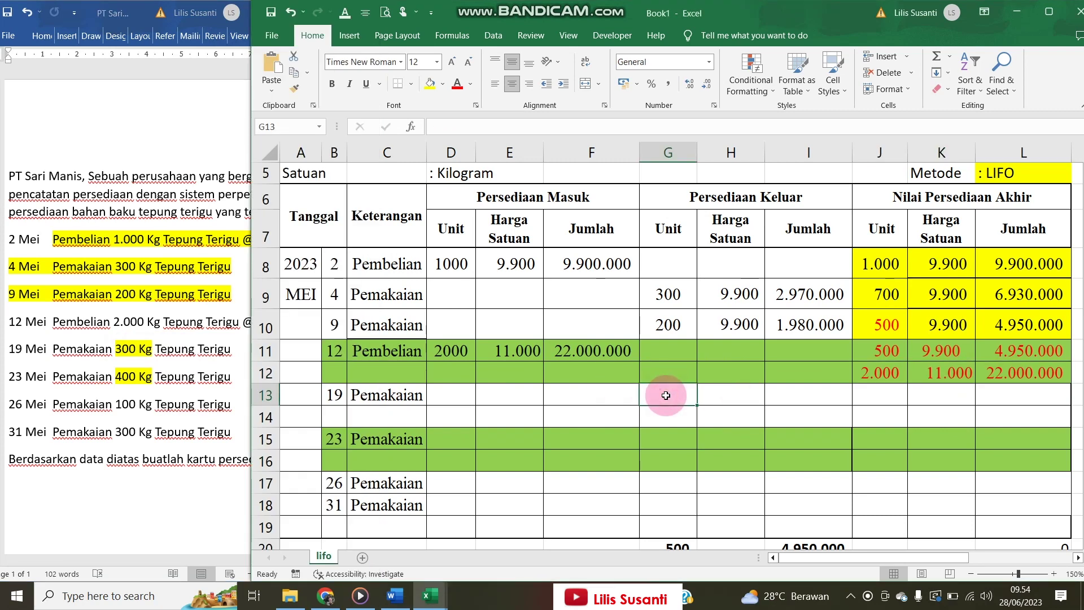
{"action": "type", "text": "300"}
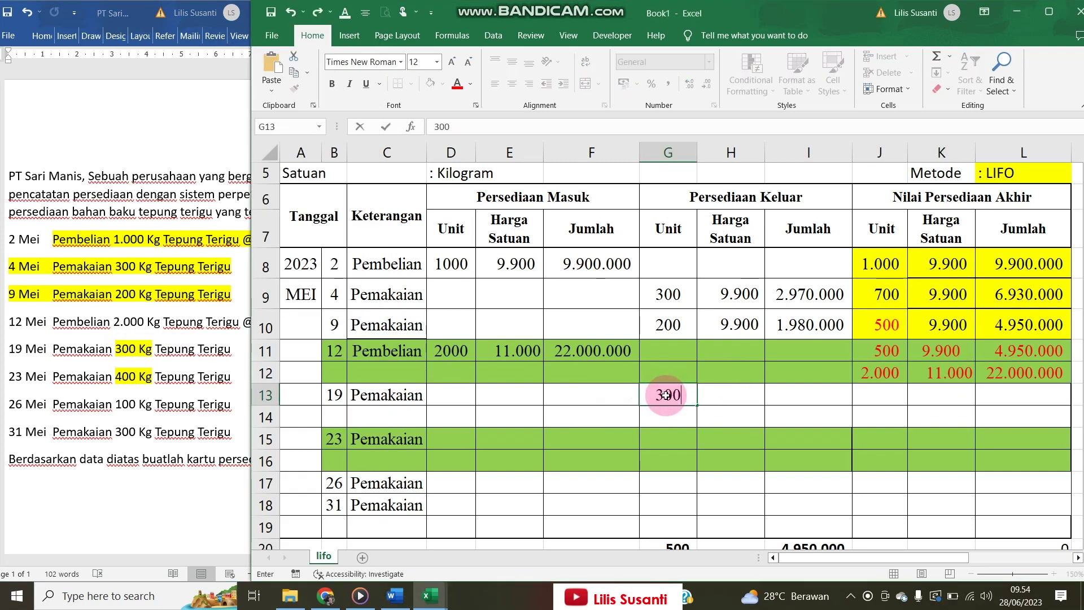
{"action": "key", "text": "Tab"}
{"action": "type", "text": "="}
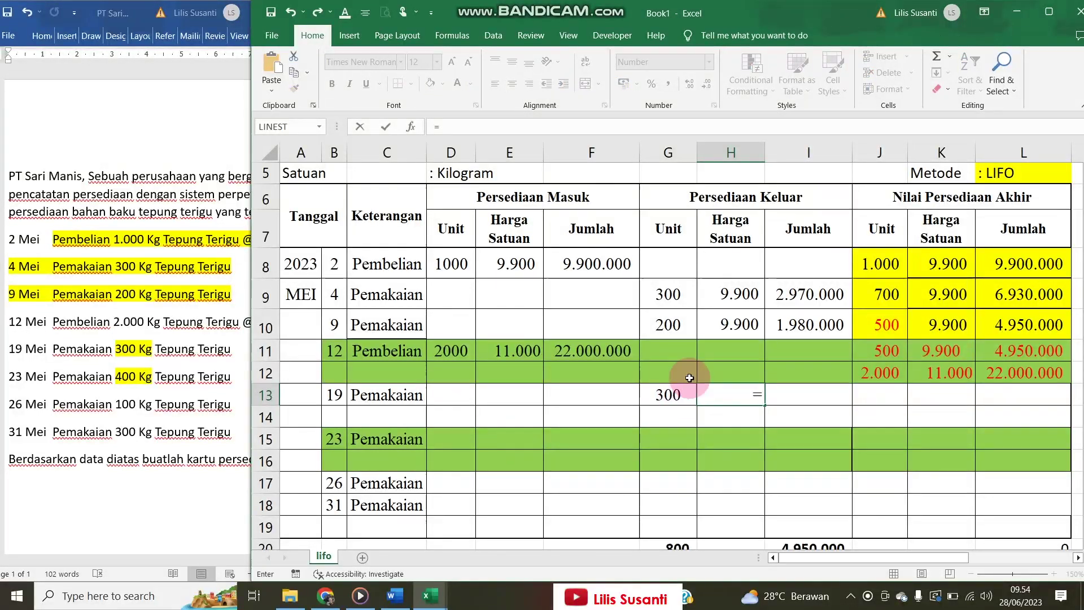
{"action": "left_click", "coordinate": [945, 372]}
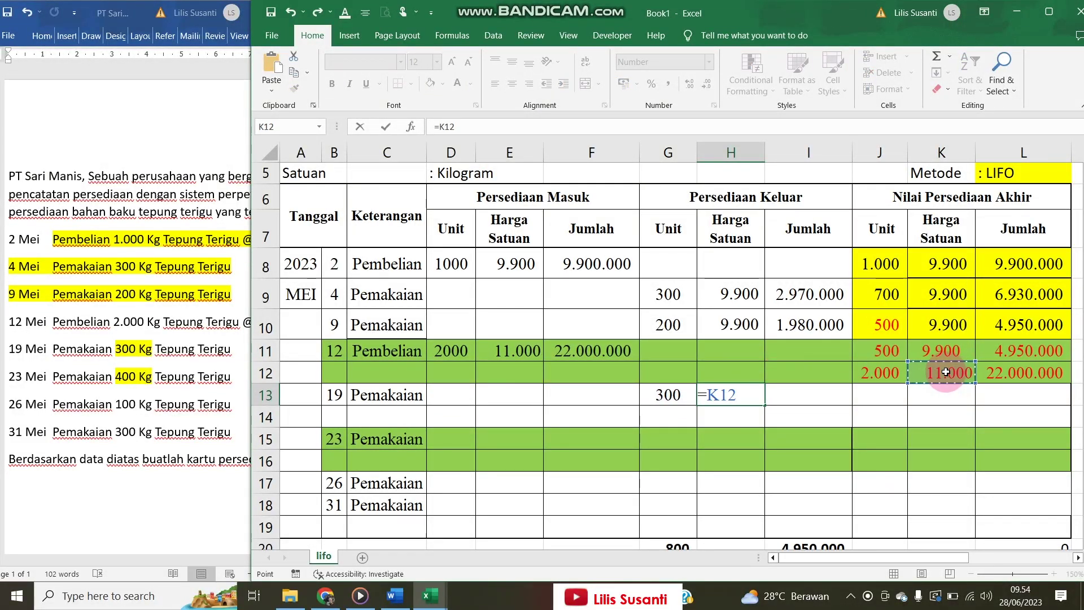
{"action": "key", "text": "Return"}
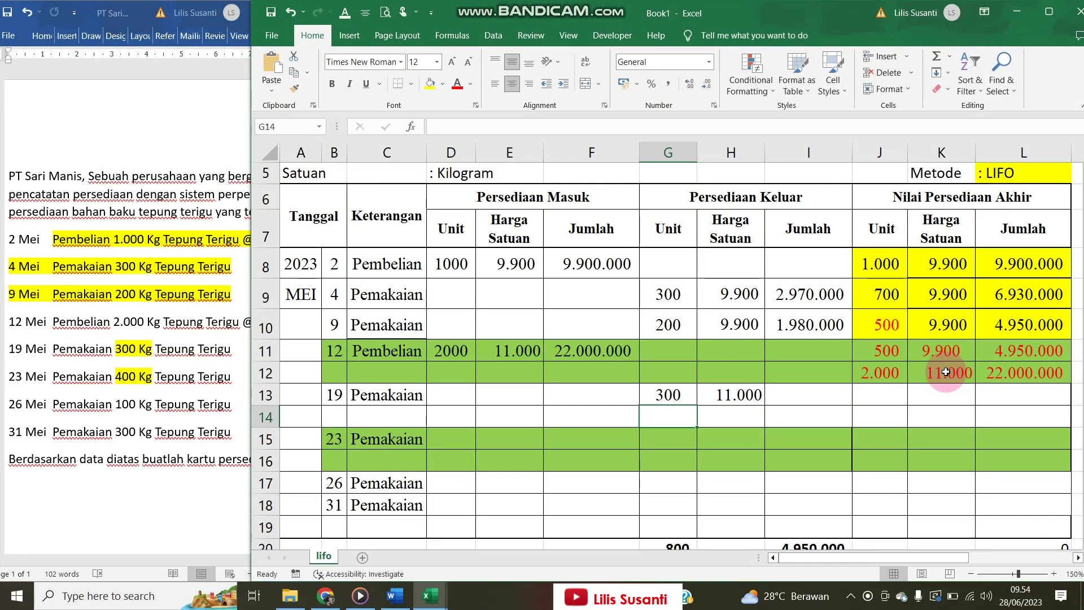
- Calculate the 19 Mei usage total in I13 with the formula =G13*H13
{"action": "left_click", "coordinate": [801, 399]}
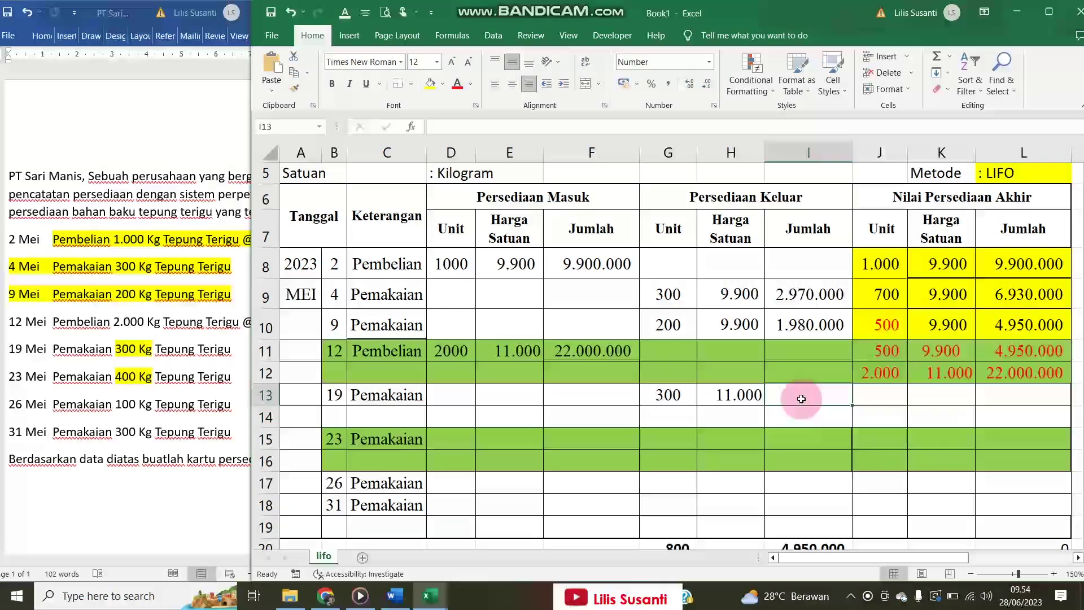
{"action": "type", "text": "="}
{"action": "key", "text": "Left"}
{"action": "key", "text": "Left"}
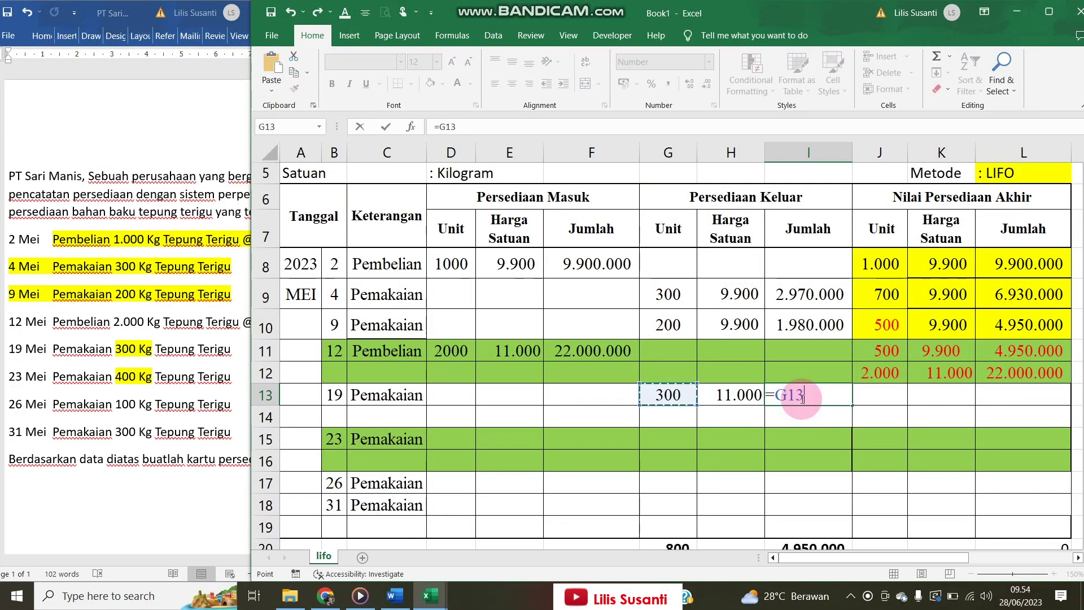
{"action": "type", "text": "*"}
{"action": "key", "text": "Left"}
{"action": "key", "text": "Return"}
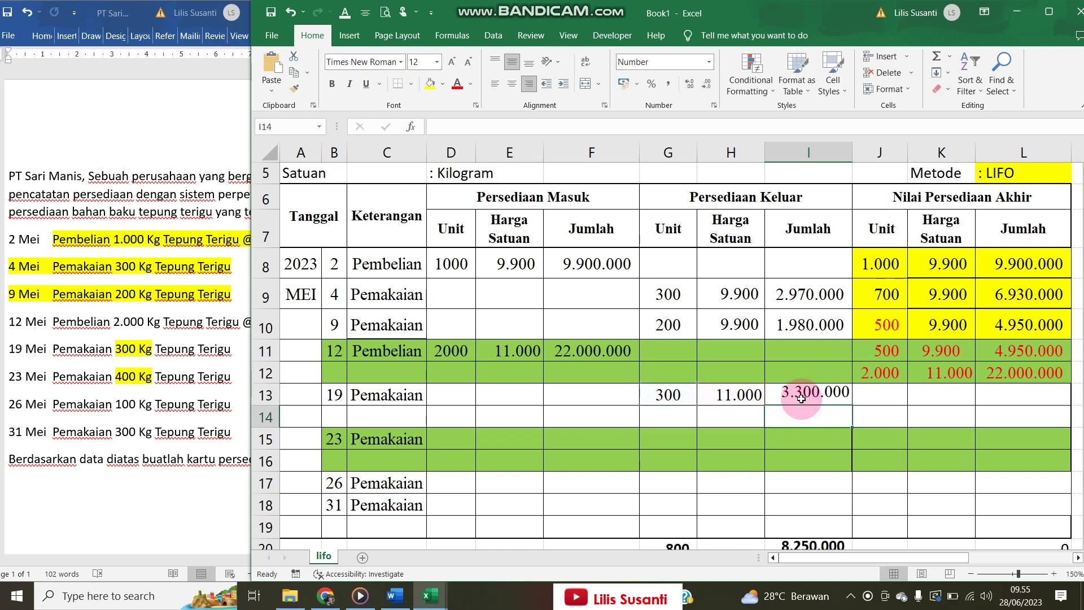
- Copy the older inventory layer J11:L11 and paste it as values only into the 19 Mei ending inventory starting at J13
{"action": "left_click", "coordinate": [869, 396]}
{"action": "left_click_drag", "start_coordinate": [886, 357], "coordinate": [1003, 346]}
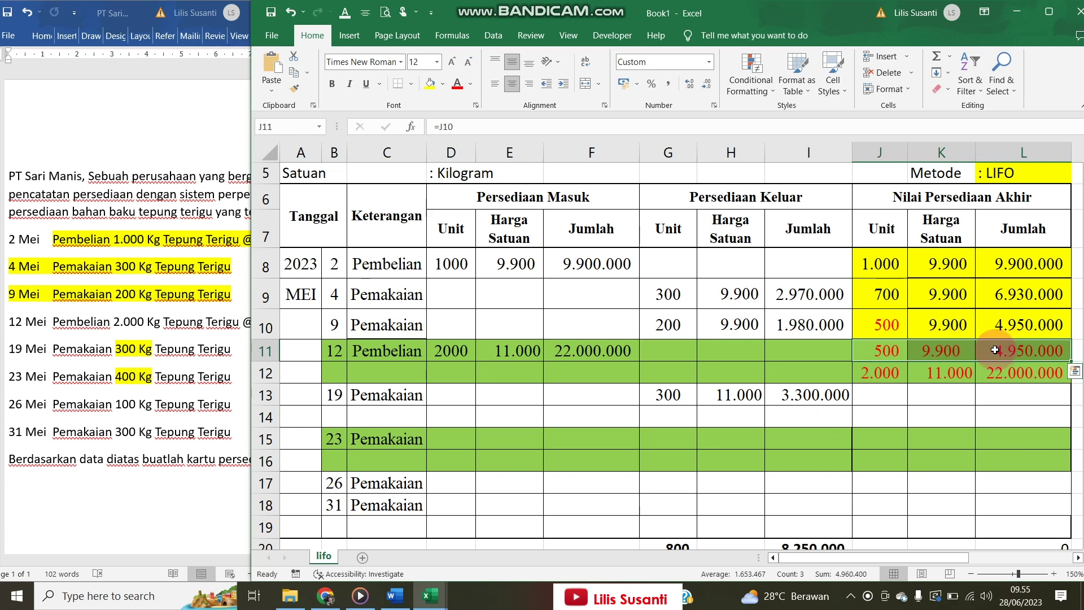
{"action": "key", "text": "ctrl+c"}
{"action": "right_click", "coordinate": [888, 394]}
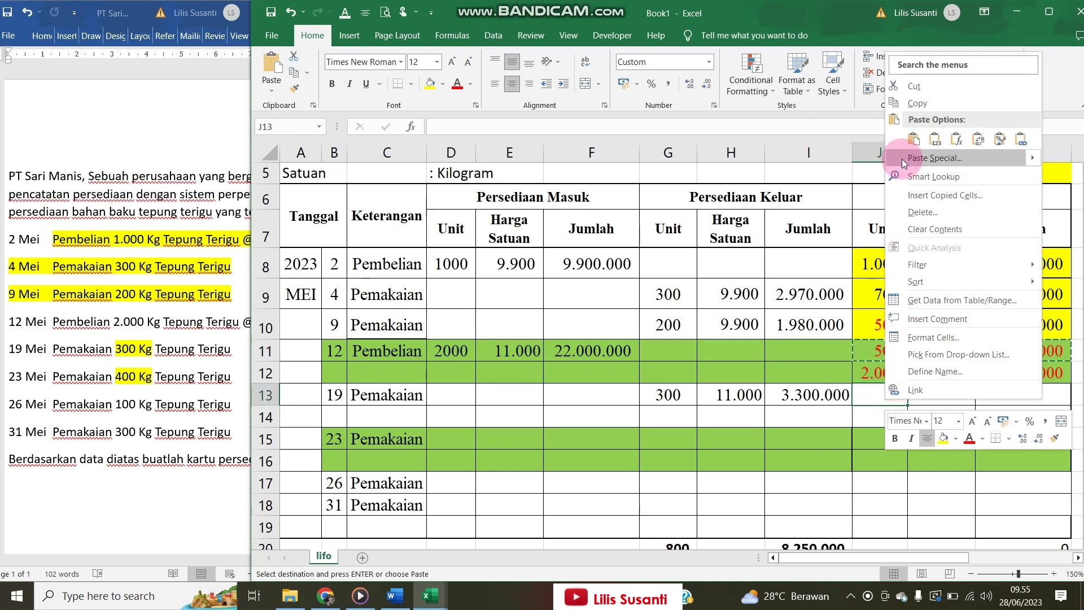
{"action": "left_click", "coordinate": [902, 158]}
{"action": "left_click", "coordinate": [782, 136]}
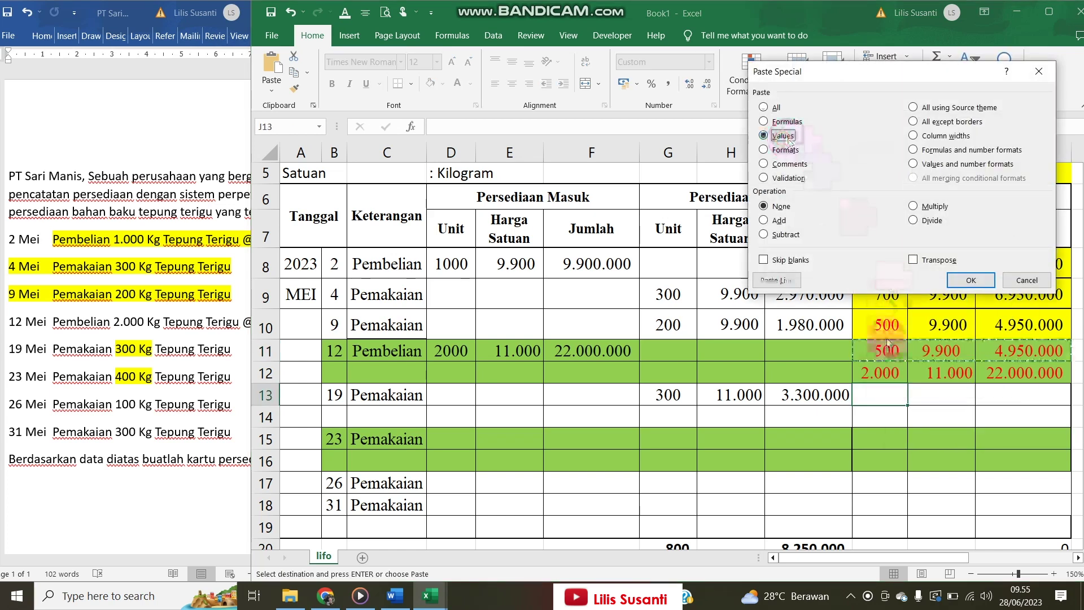
{"action": "left_click", "coordinate": [956, 280]}
- Calculate the remaining units of the newer inventory layer in J14 with the formula =J12-G13
{"action": "left_click", "coordinate": [891, 415]}
{"action": "type", "text": "="}
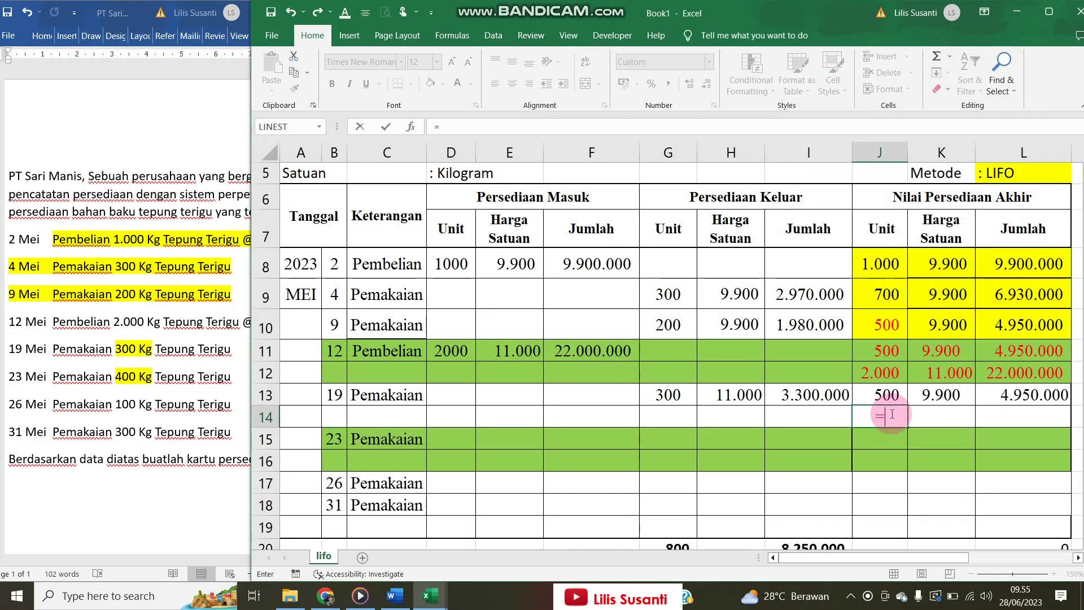
{"action": "key", "text": "Up"}
{"action": "key", "text": "Up"}
{"action": "key", "text": "Left"}
{"action": "key", "text": "Left"}
{"action": "key", "text": "Left"}
{"action": "key", "text": "Left"}
{"action": "key", "text": "Up"}
{"action": "key", "text": "Right"}
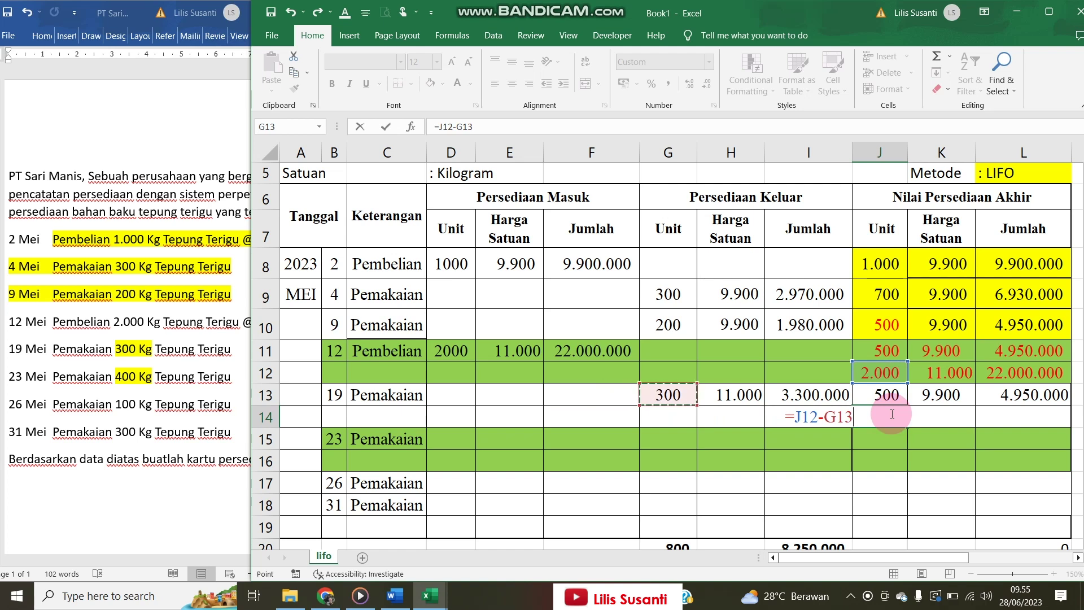
{"action": "key", "text": "Tab"}
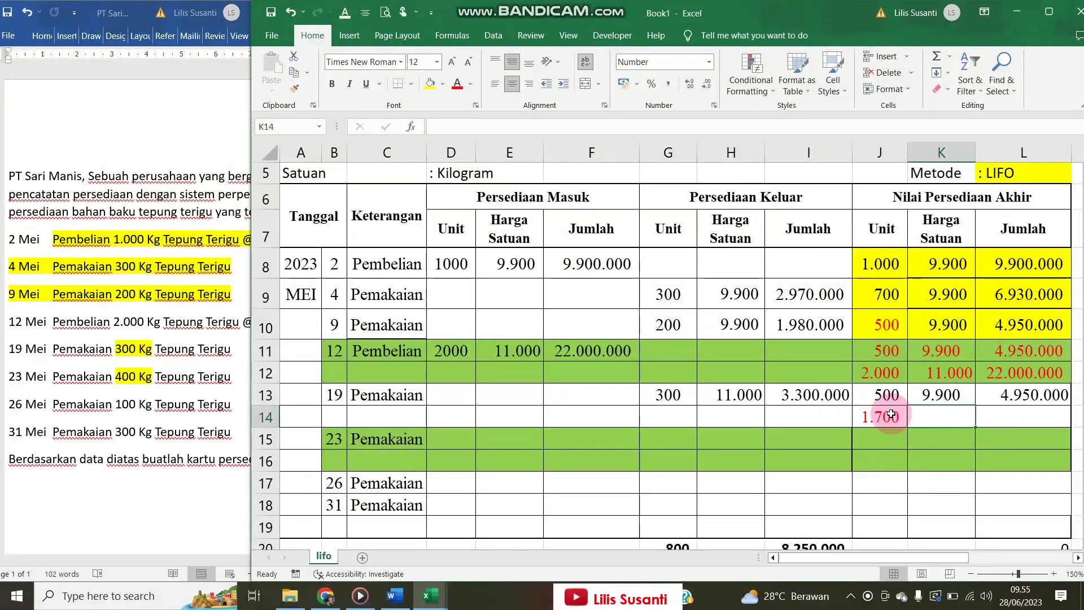
- Enter the unit price 11000 in K14 and calculate the layer's total in L14 as =J14*K14
{"action": "type", "text": "11000"}
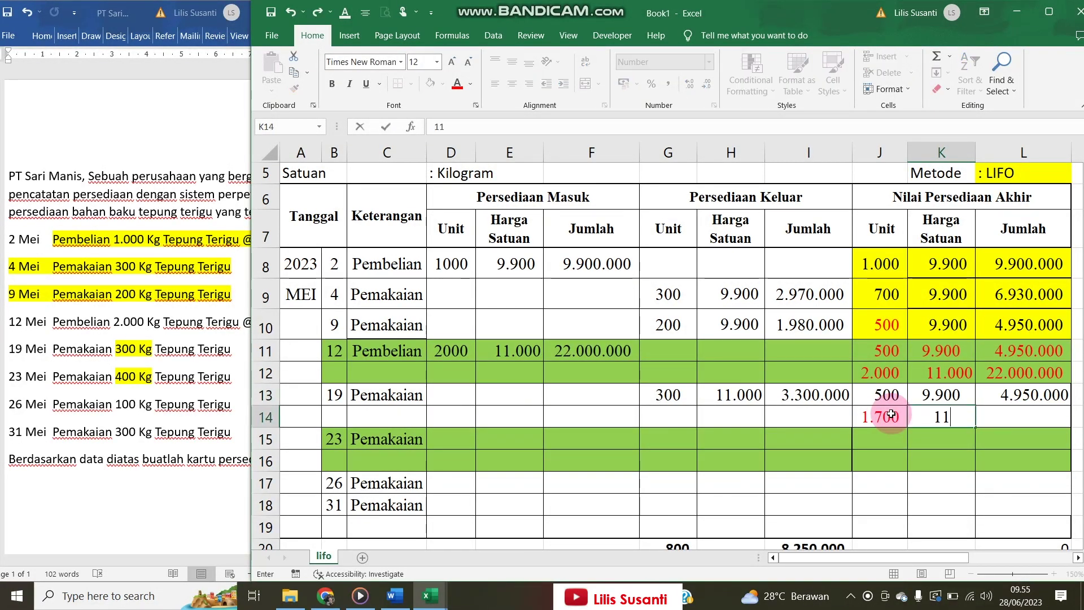
{"action": "key", "text": "Tab"}
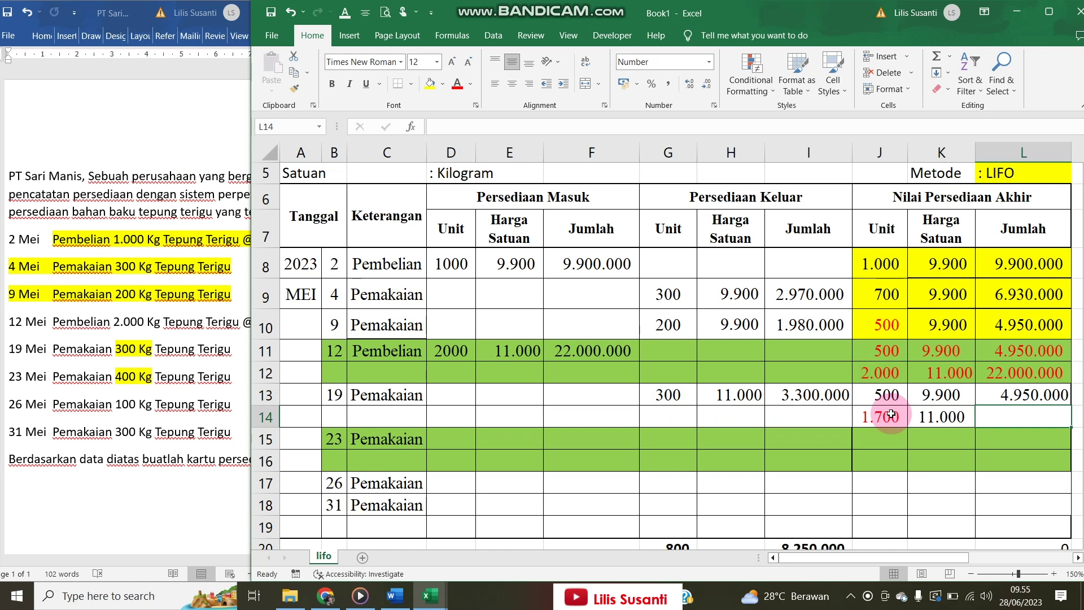
{"action": "type", "text": "="}
{"action": "left_click", "coordinate": [891, 413]}
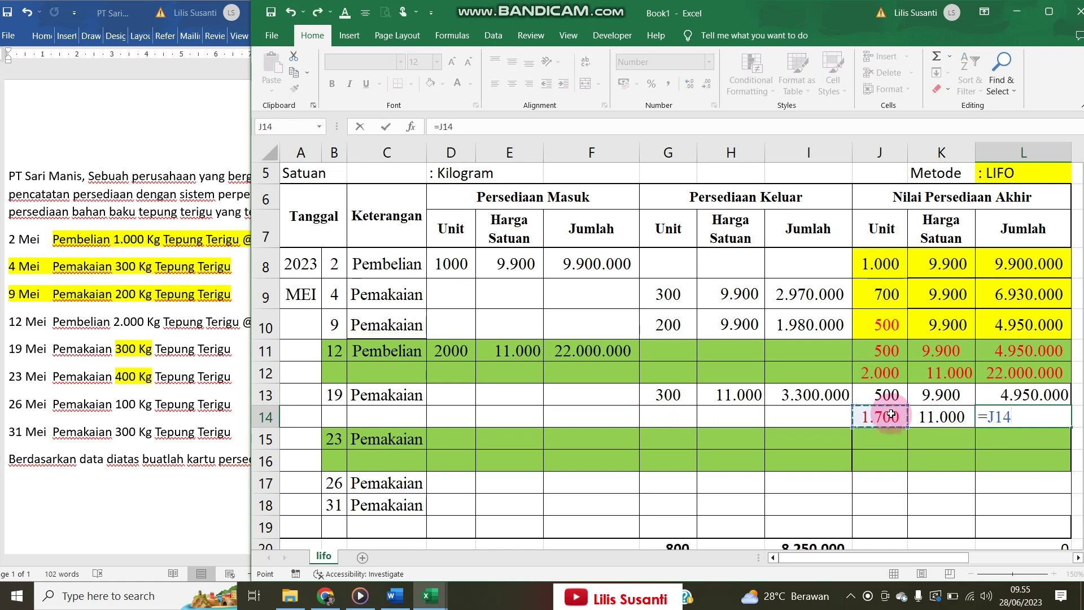
{"action": "key", "text": "Left"}
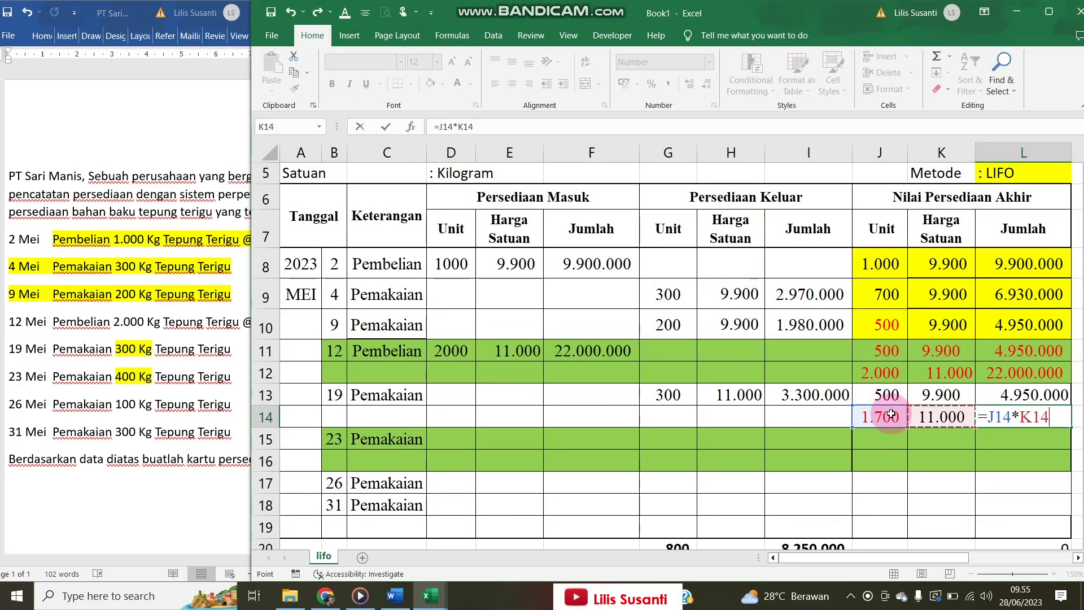
{"action": "key", "text": "Return"}
- Place the LIFO workbook window at full height beside the FIFO workbook and compare the 19 Mei ending inventory units in J13:J14 of both cards
{"action": "left_click_drag", "start_coordinate": [596, 19], "coordinate": [308, 32]}
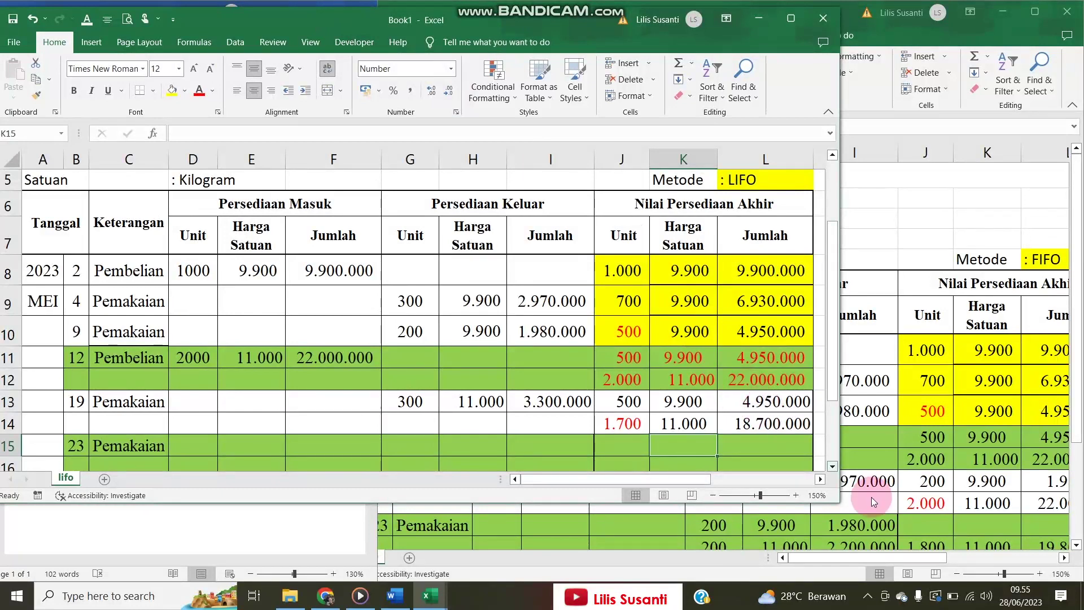
{"action": "left_click_drag", "start_coordinate": [838, 500], "coordinate": [819, 581]}
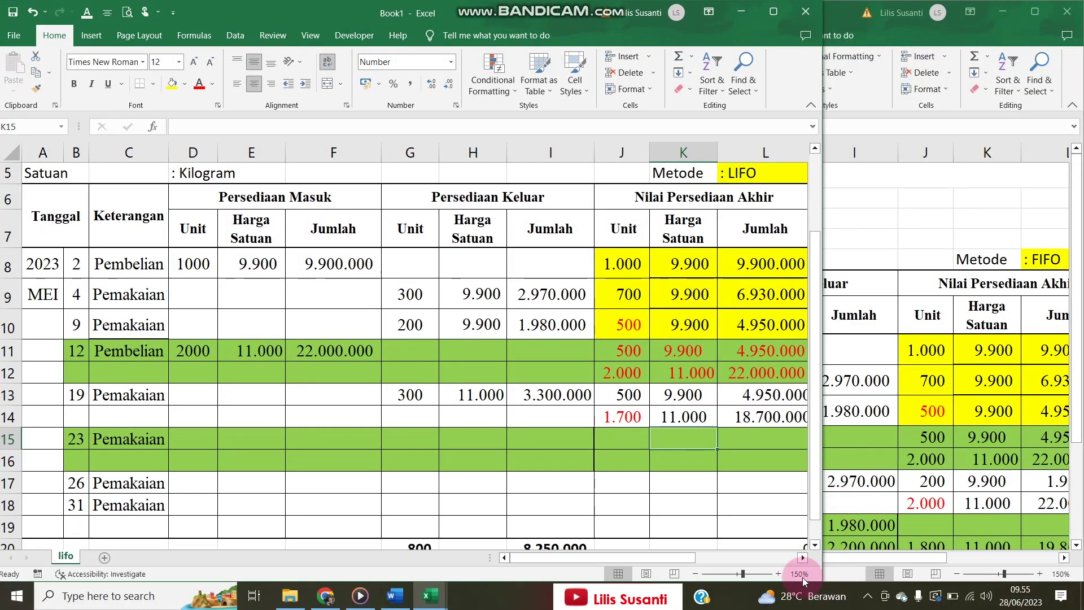
{"action": "left_click", "coordinate": [938, 446]}
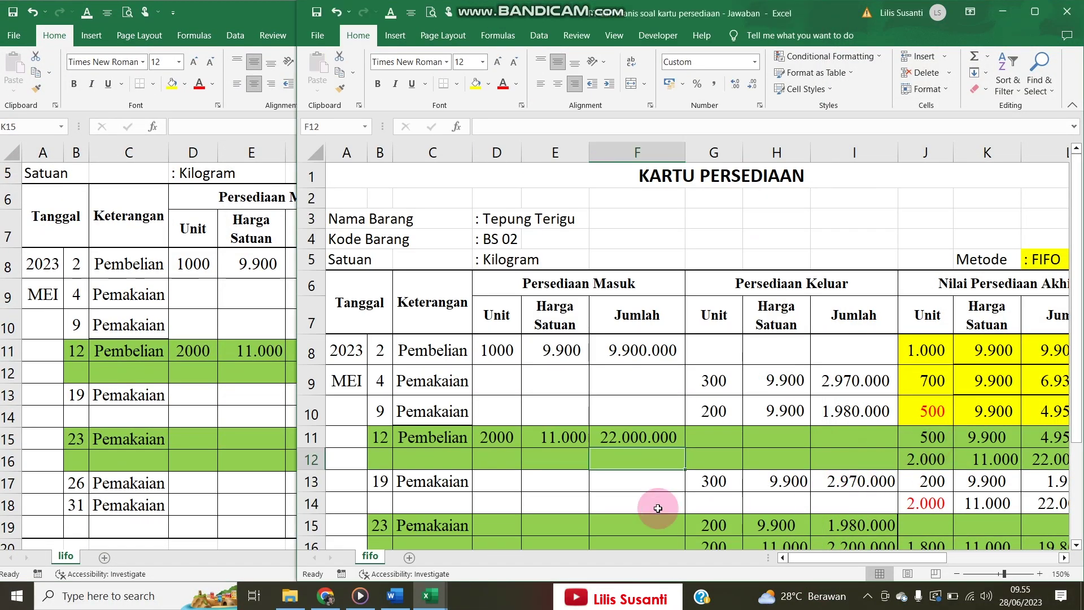
{"action": "scroll", "coordinate": [670, 491], "scroll_direction": "down", "scroll_amount": 1}
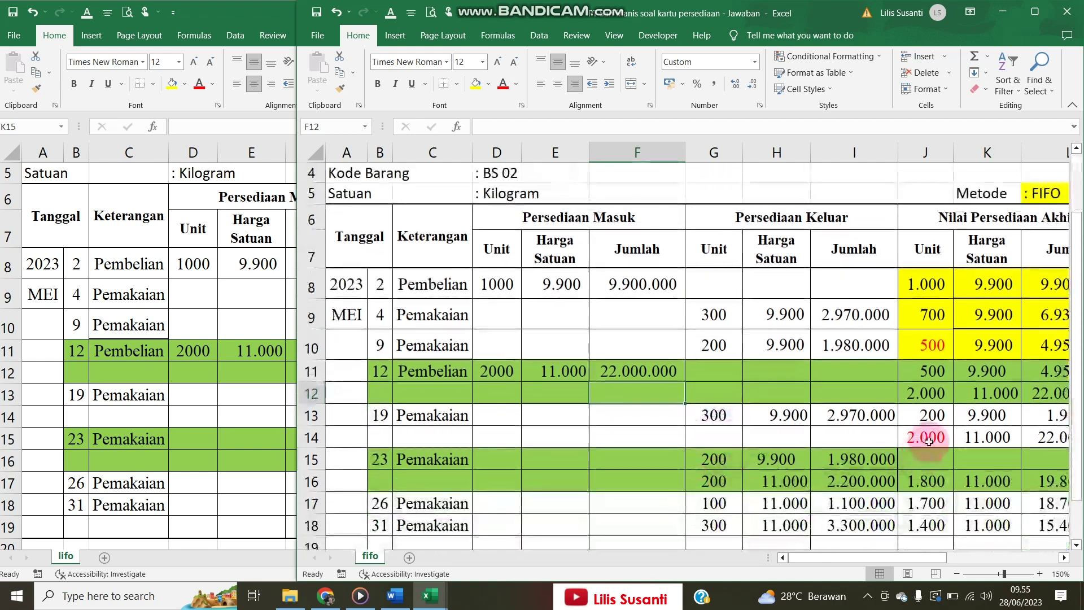
{"action": "left_click", "coordinate": [926, 437]}
{"action": "left_click_drag", "start_coordinate": [932, 415], "coordinate": [933, 431]}
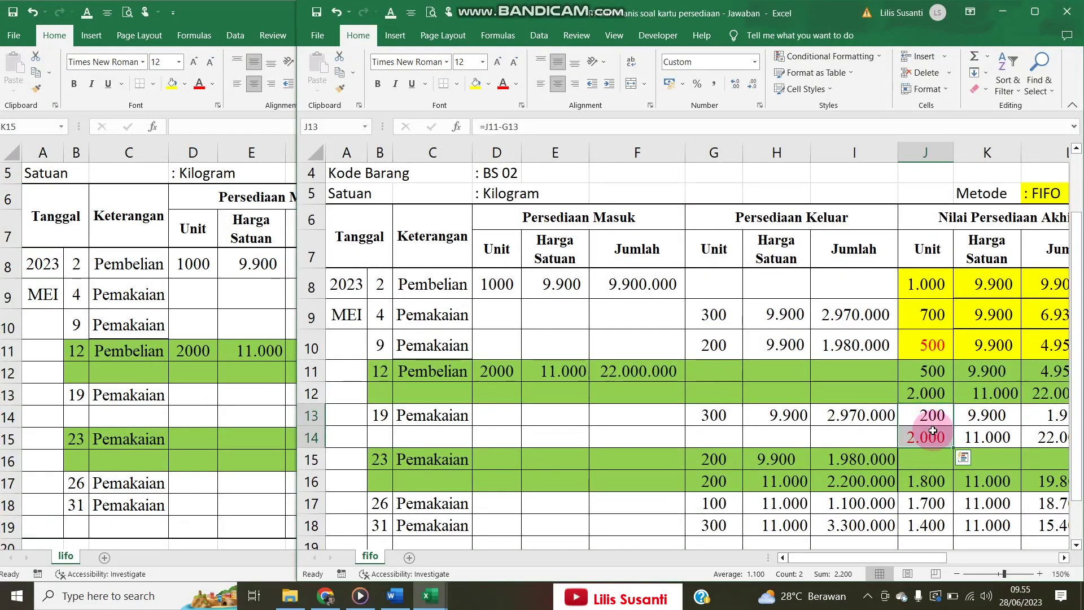
{"action": "left_click", "coordinate": [229, 343]}
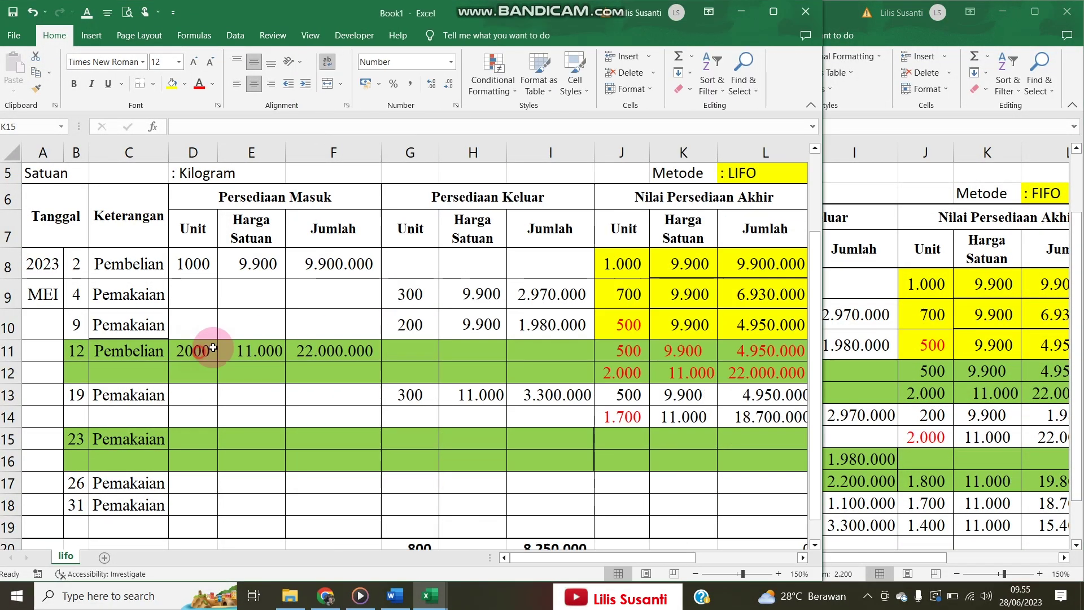
{"action": "left_click", "coordinate": [623, 396]}
{"action": "left_click_drag", "start_coordinate": [623, 397], "coordinate": [624, 414]}
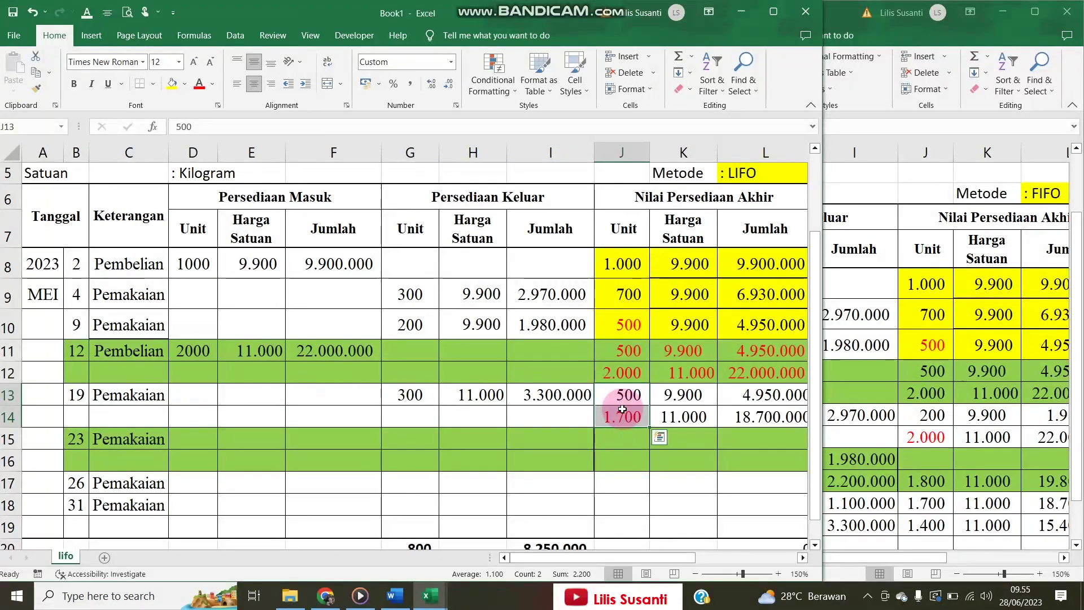
{"action": "left_click", "coordinate": [621, 397]}
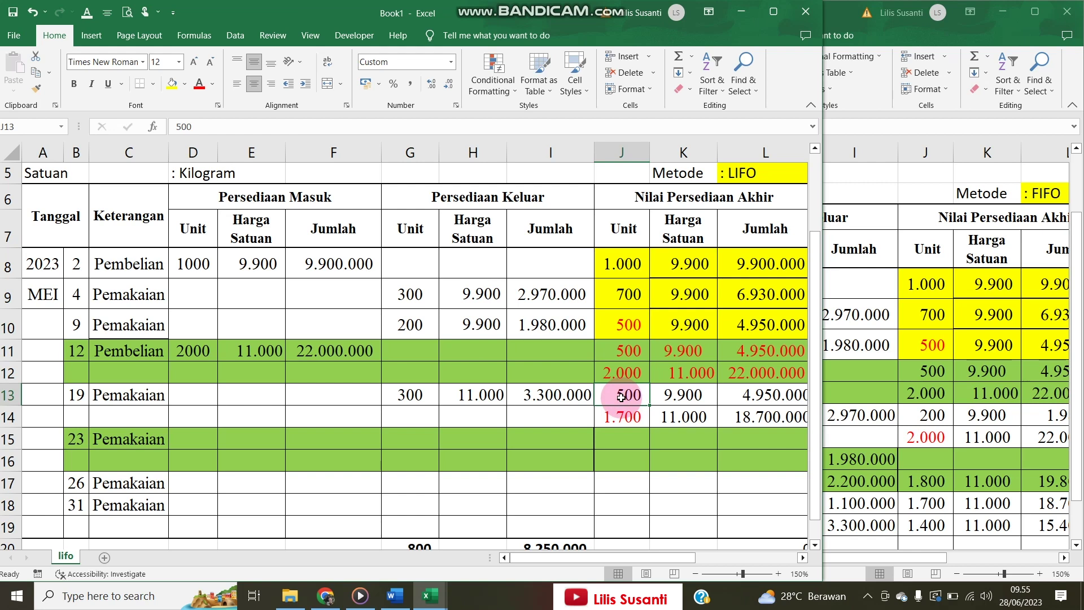
{"action": "left_click", "coordinate": [987, 434]}
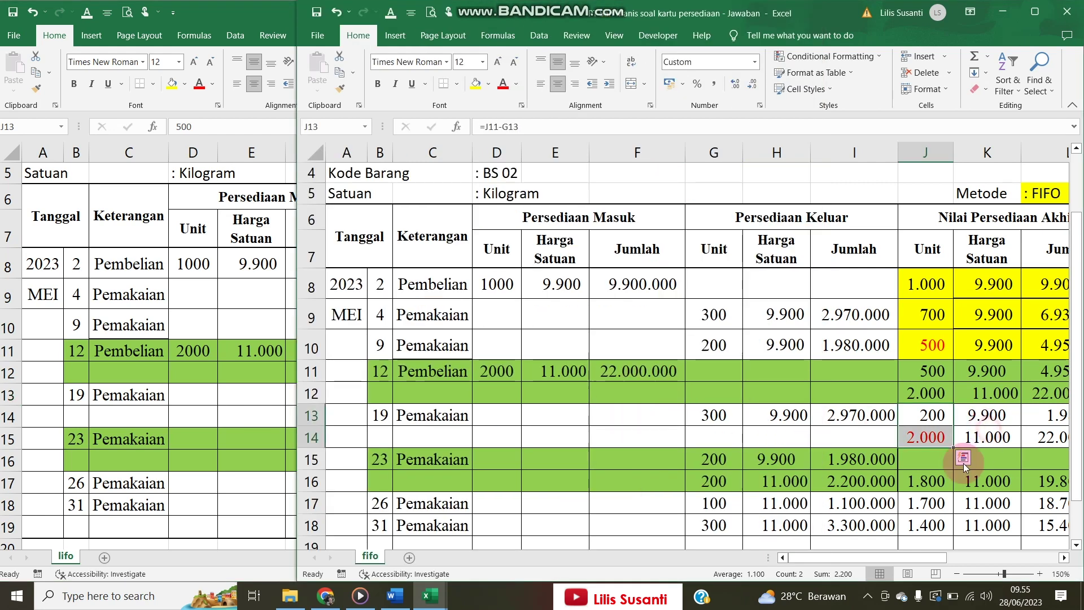
{"action": "left_click", "coordinate": [915, 463]}
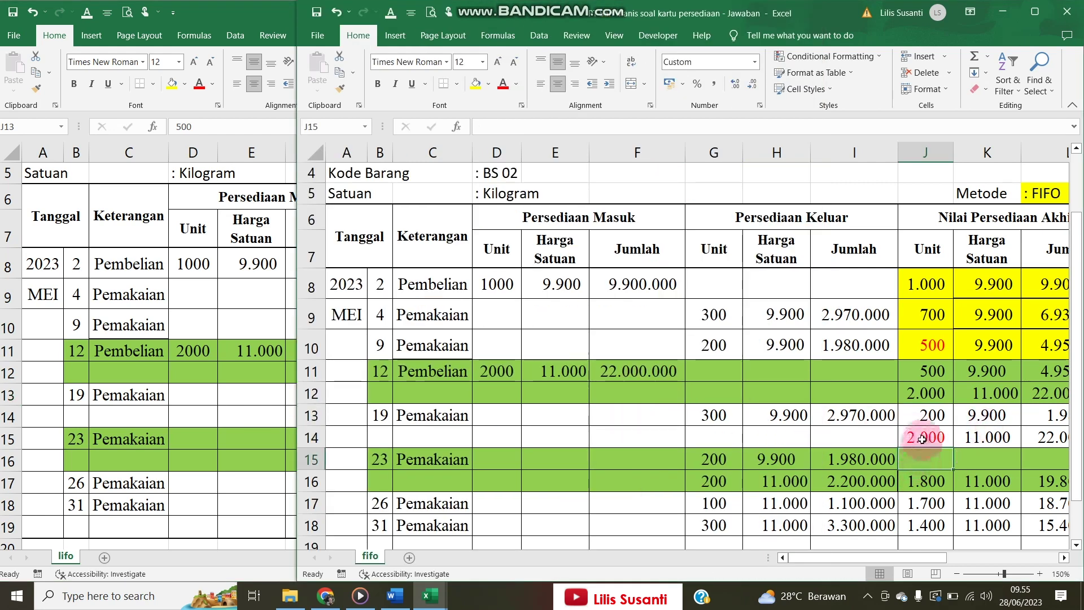
- Compare the 12 Mei and 19 Mei ending inventory units in J11:J14 between the FIFO and LIFO workbooks
{"action": "left_click", "coordinate": [926, 371]}
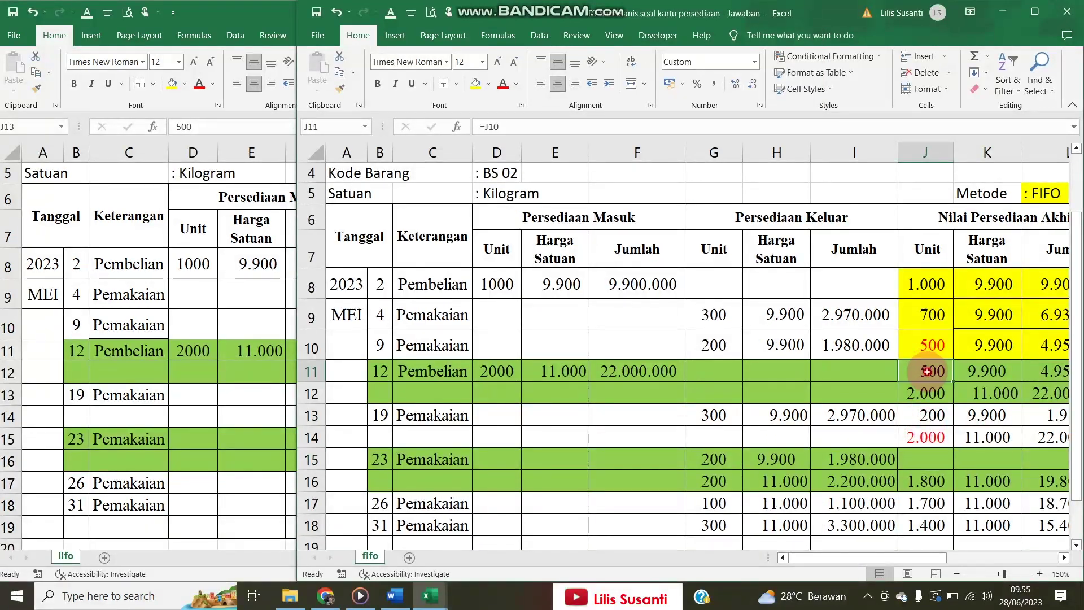
{"action": "left_click", "coordinate": [925, 416]}
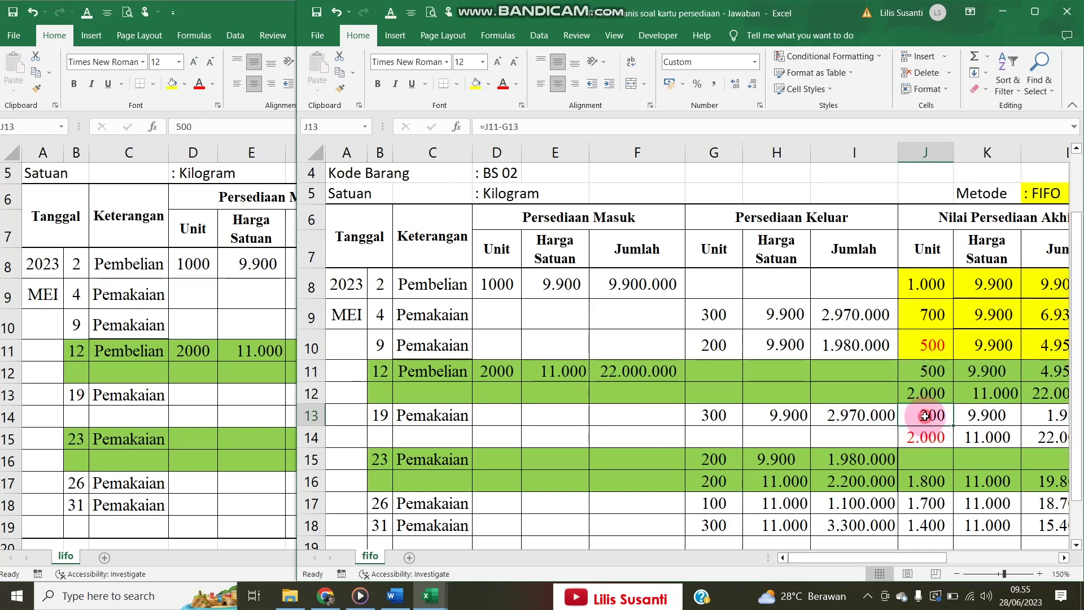
{"action": "left_click", "coordinate": [179, 396]}
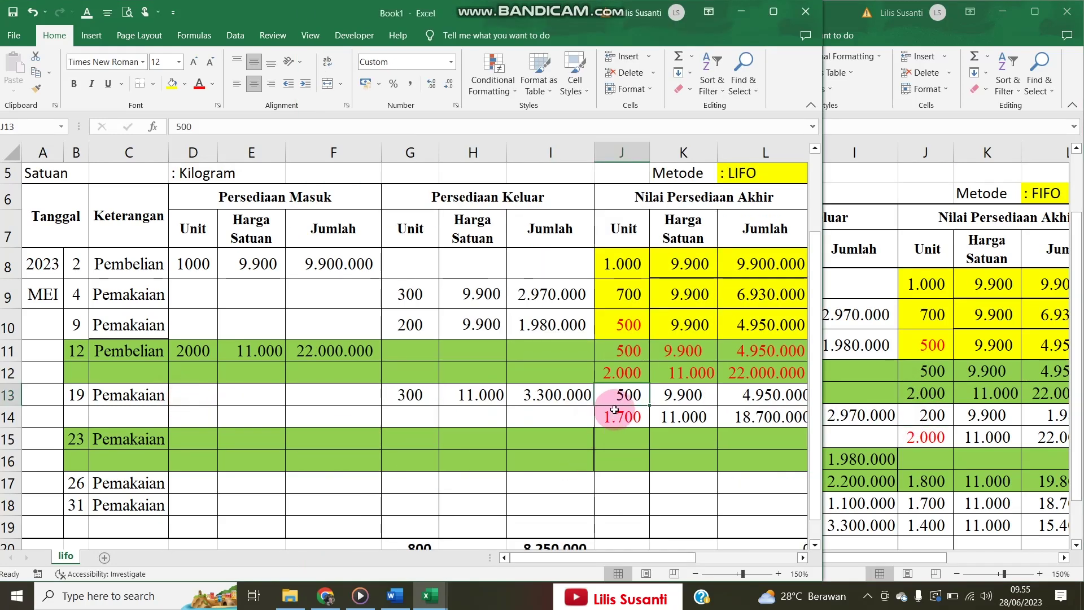
{"action": "left_click", "coordinate": [624, 353]}
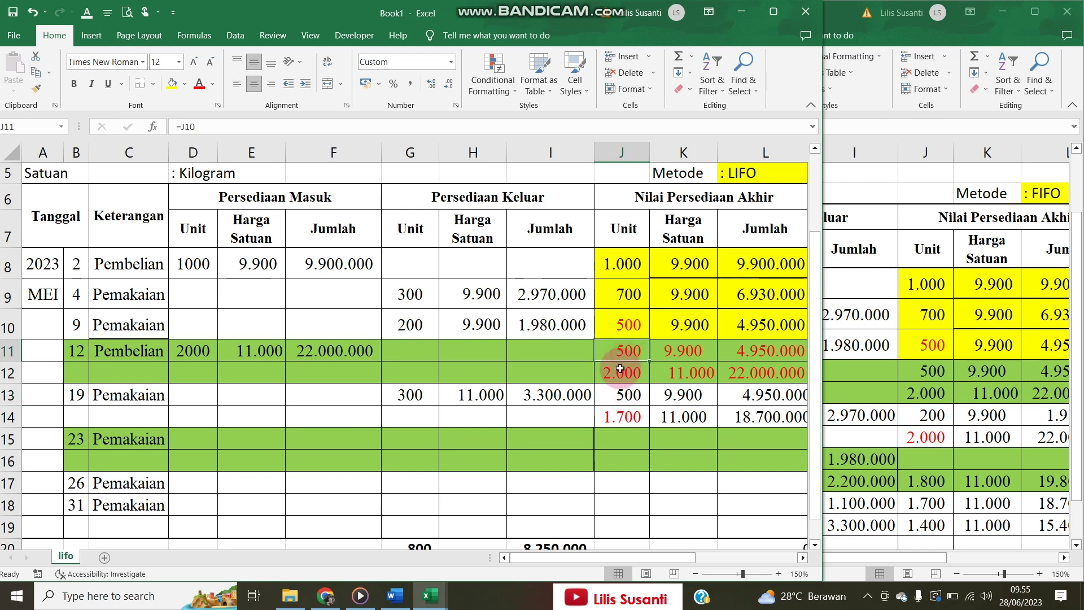
{"action": "left_click", "coordinate": [618, 377]}
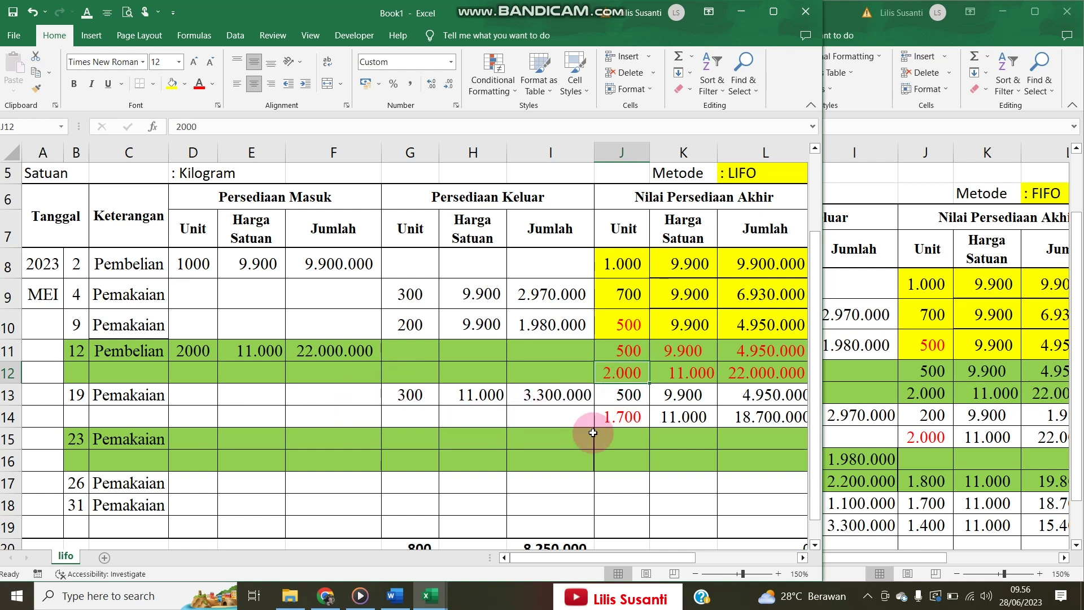
{"action": "left_click", "coordinate": [609, 420]}
{"action": "left_click_drag", "start_coordinate": [628, 397], "coordinate": [624, 416]}
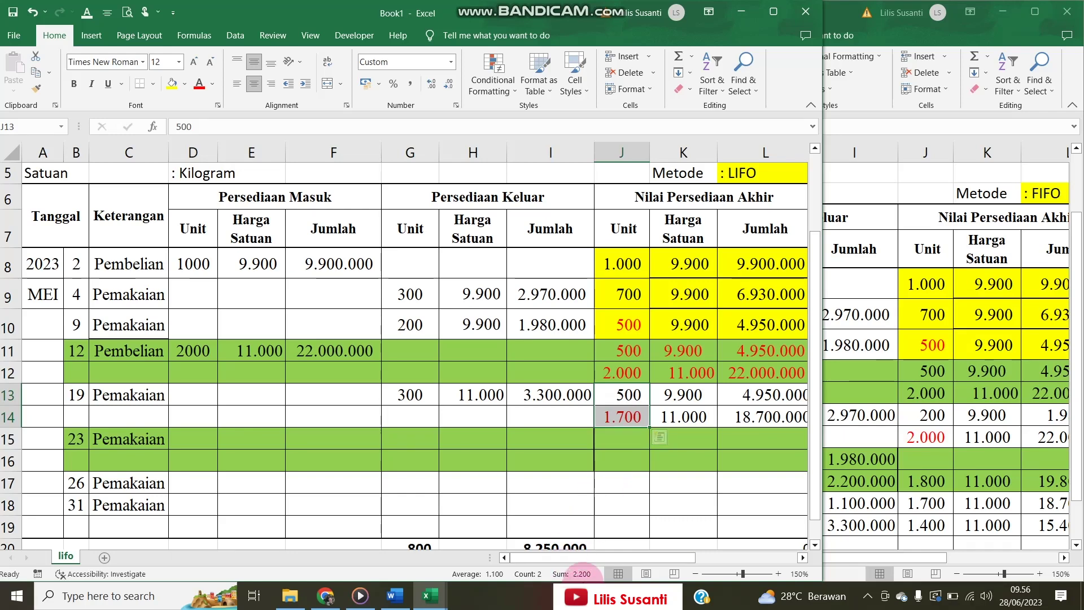
{"action": "left_click", "coordinate": [932, 416]}
{"action": "left_click_drag", "start_coordinate": [929, 428], "coordinate": [930, 439]}
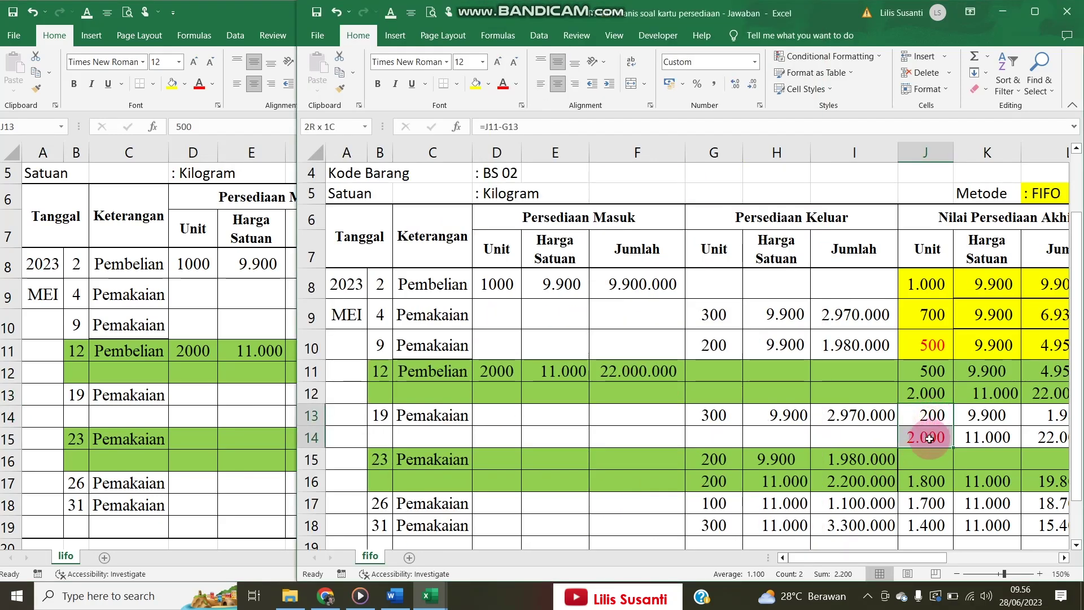
- Widen the FIFO workbook window and compare the 19 Mei ending inventory totals in L13:L14 of both cards
{"action": "left_click_drag", "start_coordinate": [1033, 408], "coordinate": [1044, 430]}
{"action": "left_click_drag", "start_coordinate": [296, 399], "coordinate": [227, 396]}
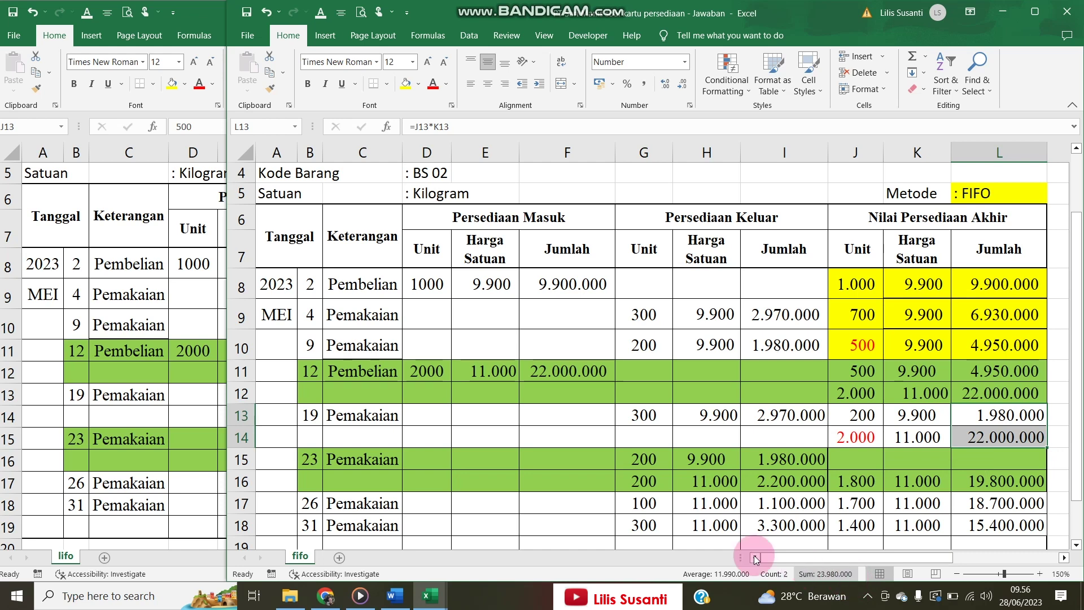
{"action": "left_click", "coordinate": [141, 389]}
{"action": "left_click_drag", "start_coordinate": [751, 397], "coordinate": [774, 416]}
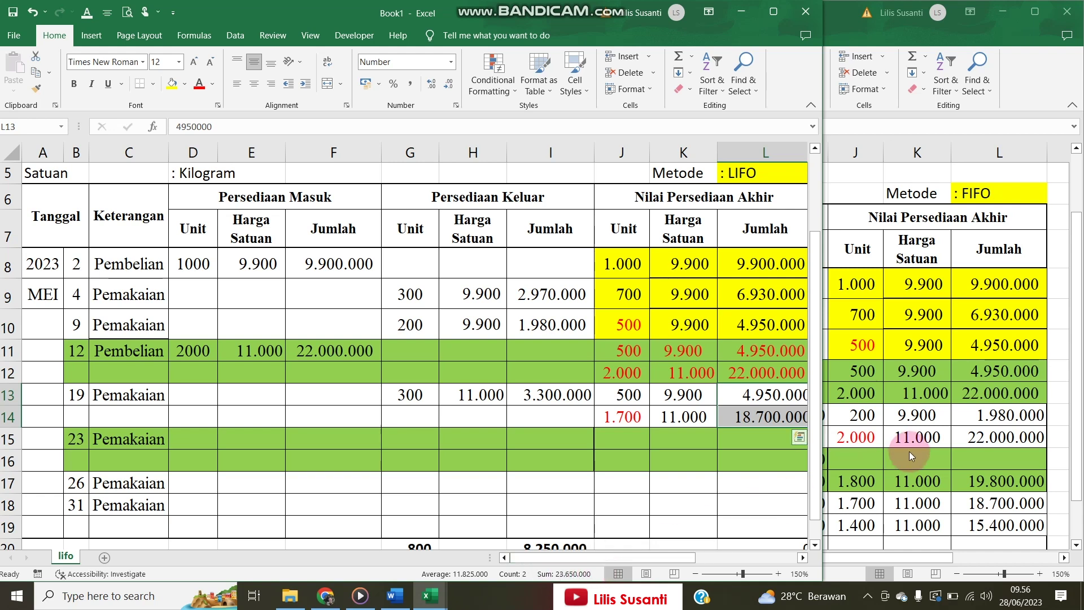
{"action": "left_click", "coordinate": [669, 399]}
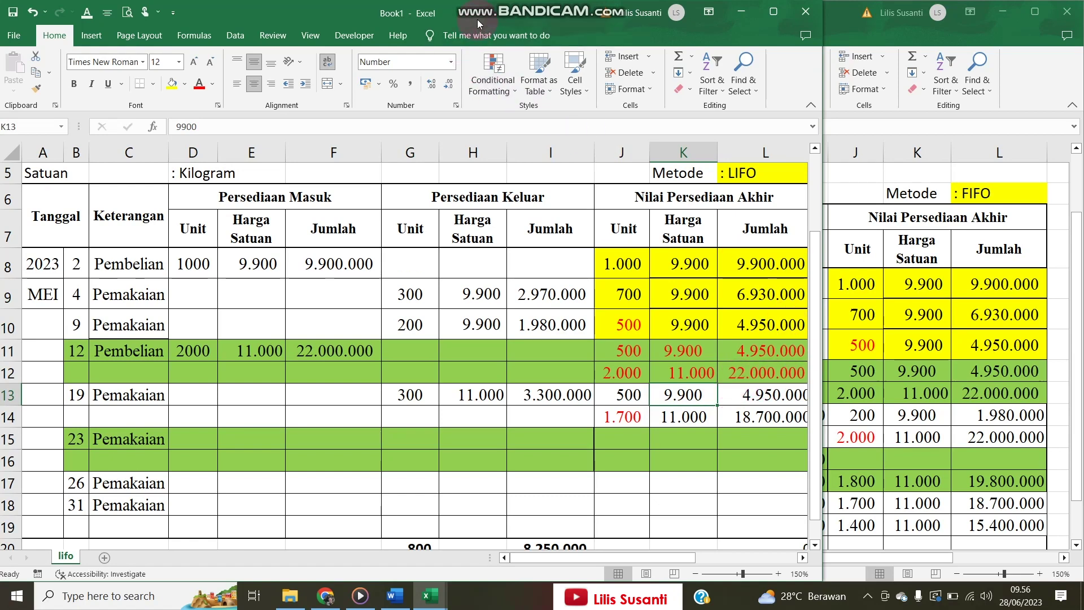
- Place the LIFO workbook window beside the Word document and read the 23 Mei usage transaction
{"action": "left_click_drag", "start_coordinate": [481, 17], "coordinate": [738, 26]}
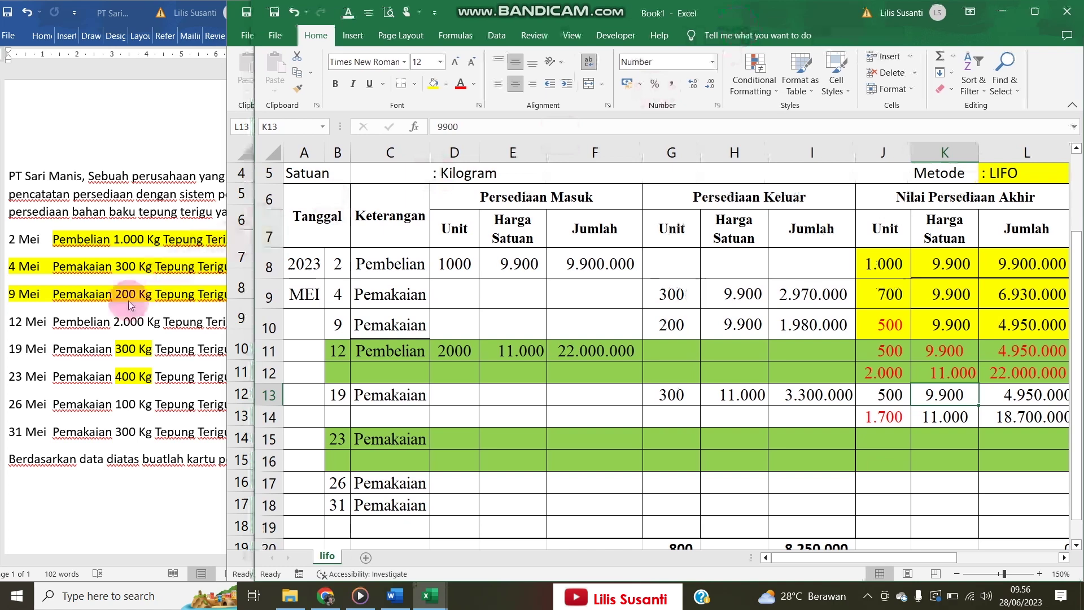
{"action": "left_click", "coordinate": [141, 289]}
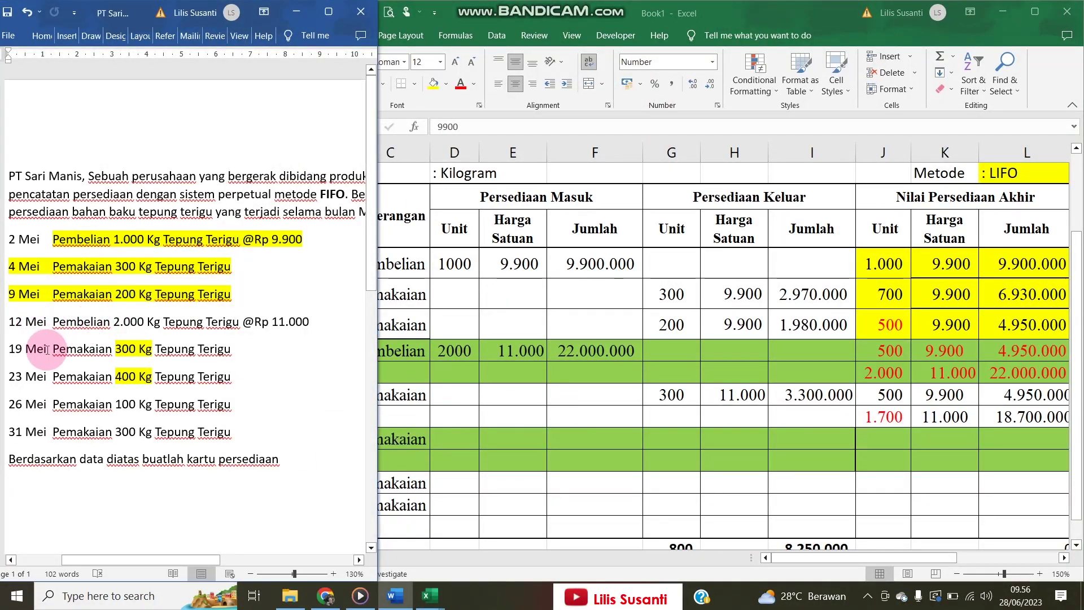
{"action": "left_click", "coordinate": [534, 351]}
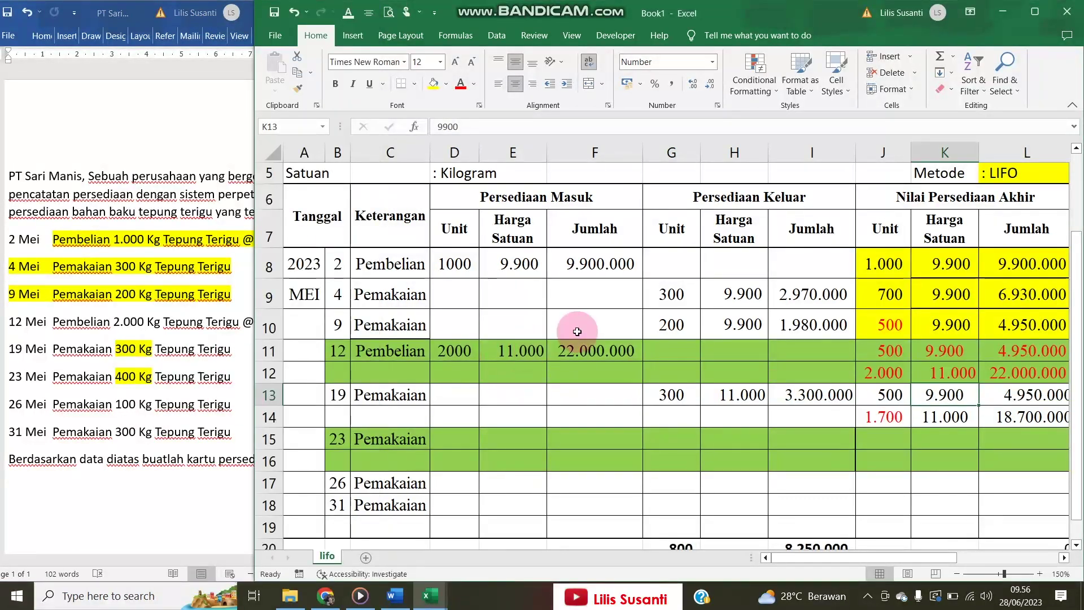
{"action": "left_click", "coordinate": [475, 441]}
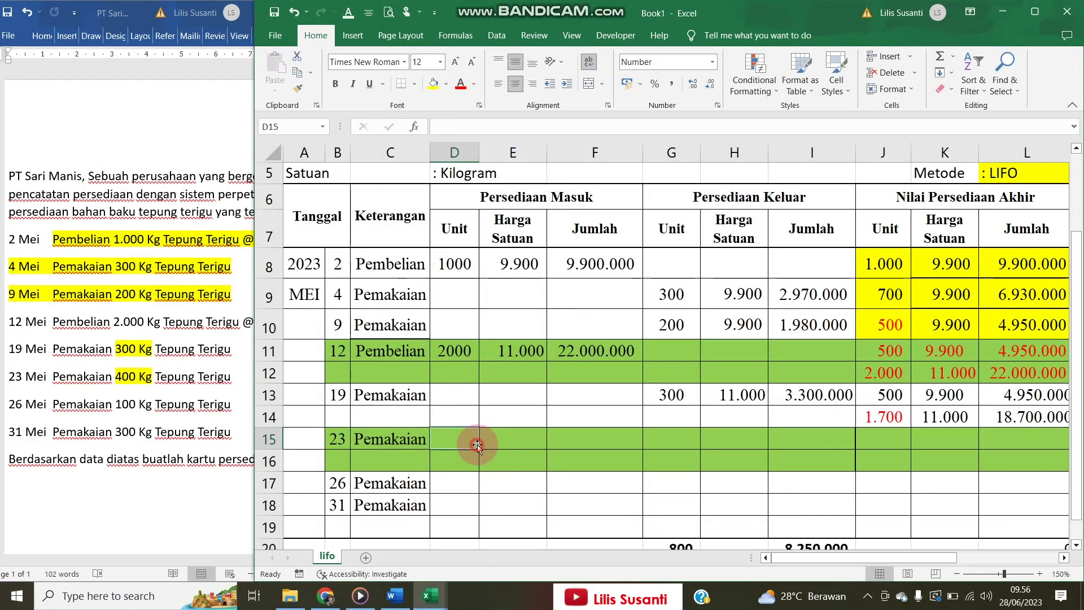
{"action": "left_click", "coordinate": [78, 361]}
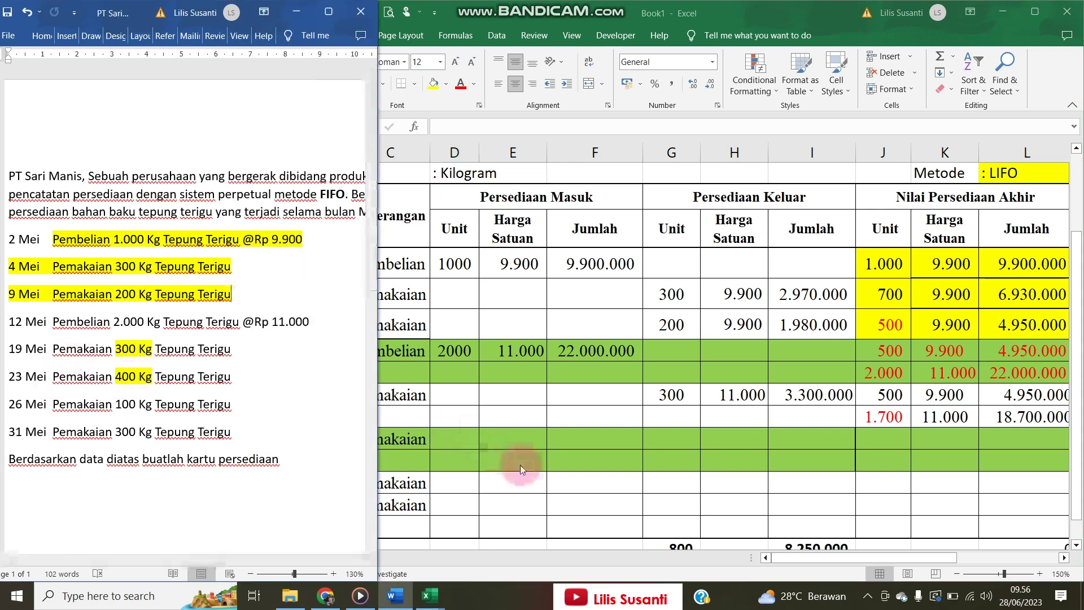
- Record the 23 Mei usage with 400 units in G15 and the unit price 11.000 in H15
{"action": "left_click", "coordinate": [669, 439]}
{"action": "type", "text": "400"}
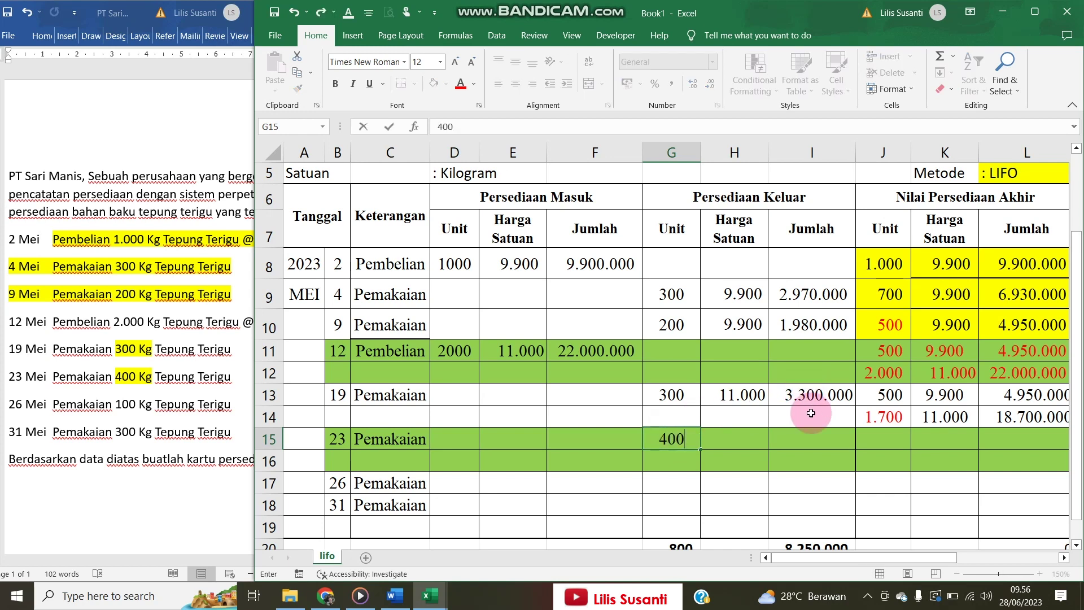
{"action": "left_click", "coordinate": [794, 439]}
{"action": "left_click_drag", "start_coordinate": [882, 418], "coordinate": [1024, 418]}
{"action": "left_click_drag", "start_coordinate": [729, 400], "coordinate": [798, 396]}
{"action": "left_click", "coordinate": [721, 439]}
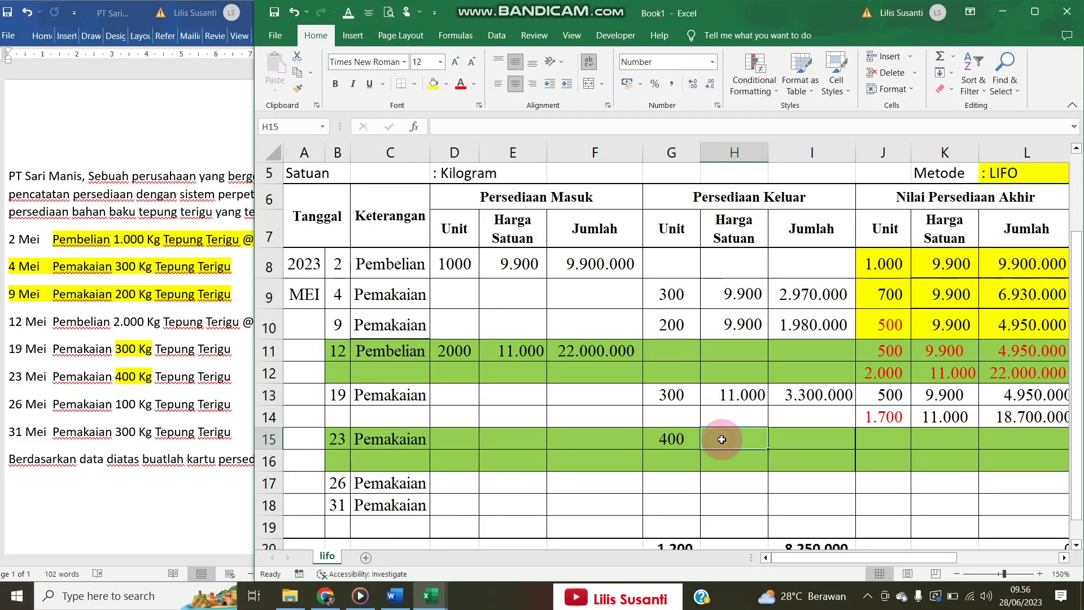
{"action": "type", "text": "11.000"}
{"action": "key", "text": "Tab"}
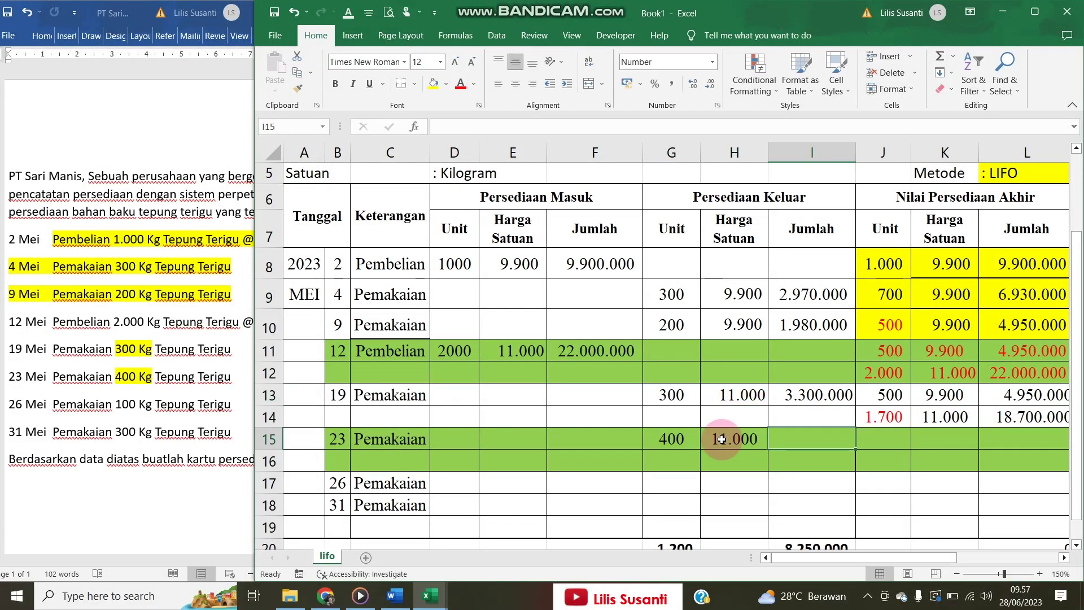
- Calculate the total of the 23 Mei usage in I15 with the formula =G15*H15
{"action": "type", "text": "="}
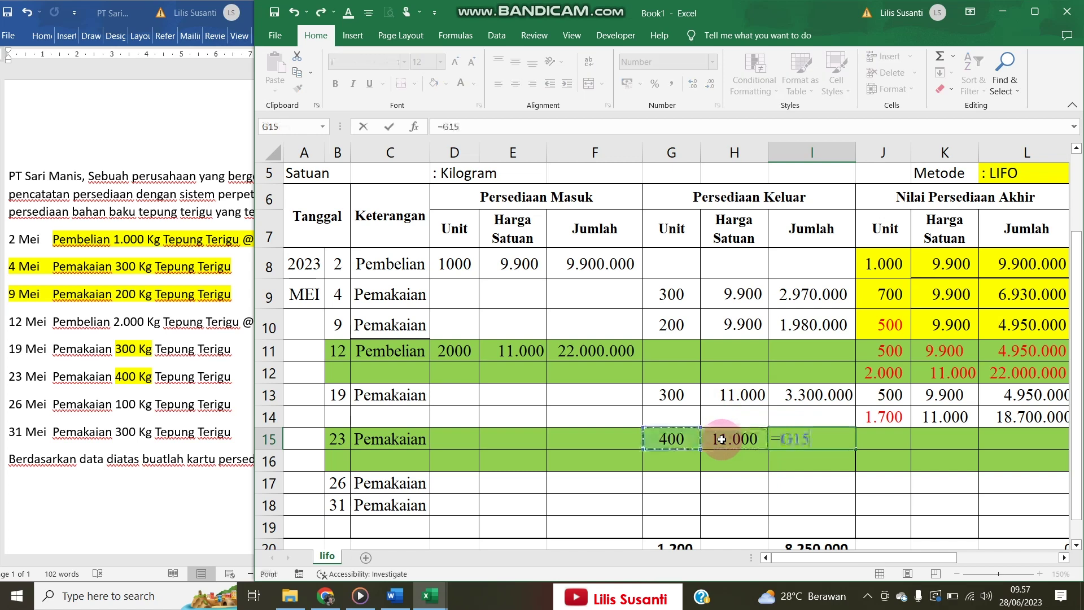
{"action": "type", "text": "*"}
{"action": "left_click", "coordinate": [722, 440]}
{"action": "key", "text": "Return"}
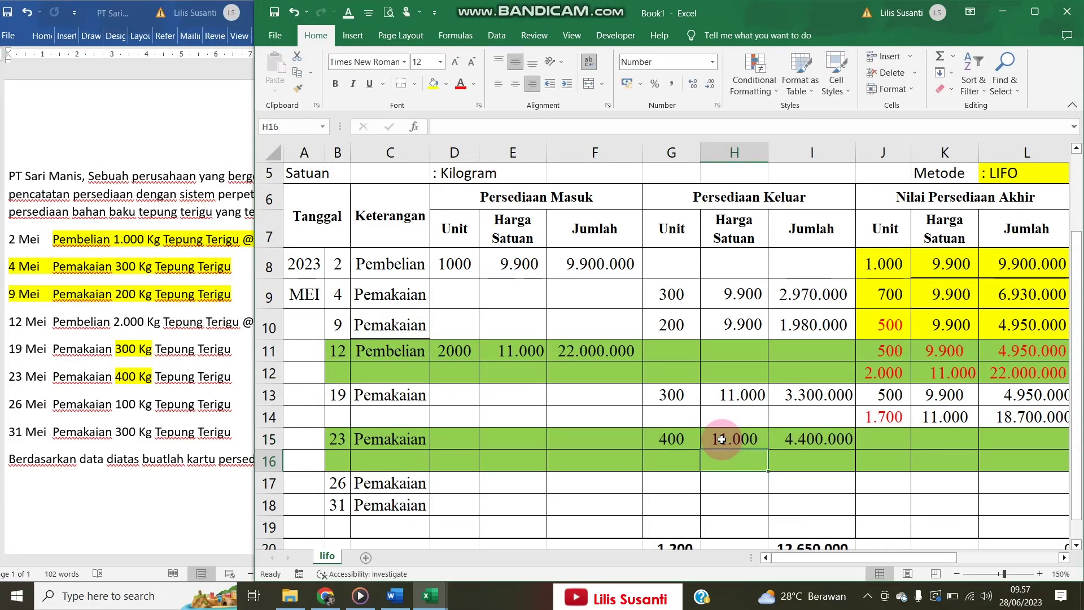
- Copy the older layer J13:L13 into the 23 Mei ending inventory starting at J15 and fill the pasted cells light green
{"action": "left_click_drag", "start_coordinate": [883, 399], "coordinate": [1040, 394]}
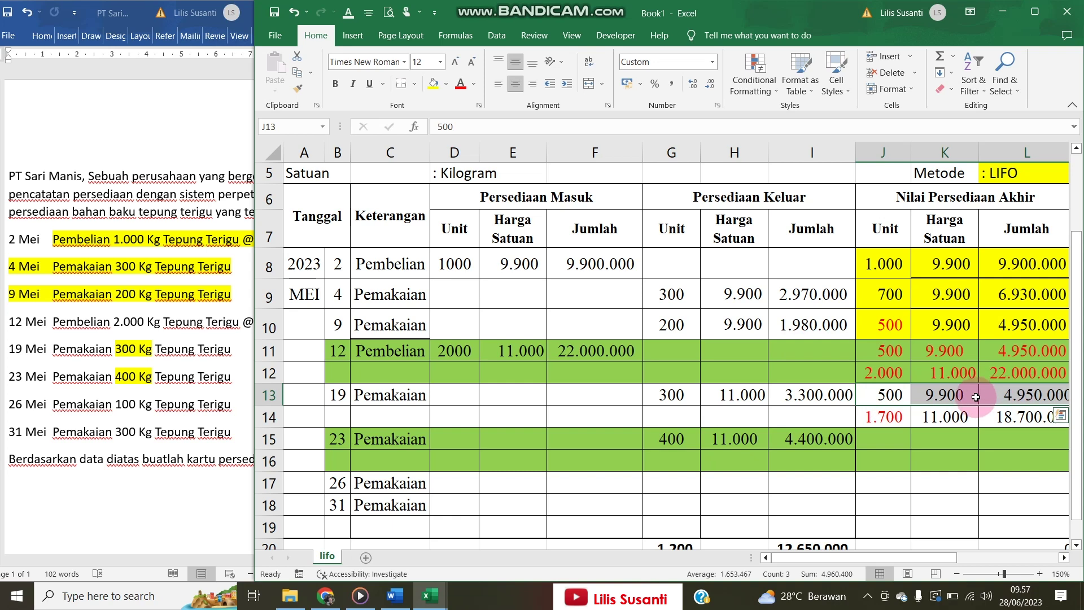
{"action": "key", "text": "ctrl+c"}
{"action": "left_click", "coordinate": [875, 438]}
{"action": "right_click", "coordinate": [874, 436]}
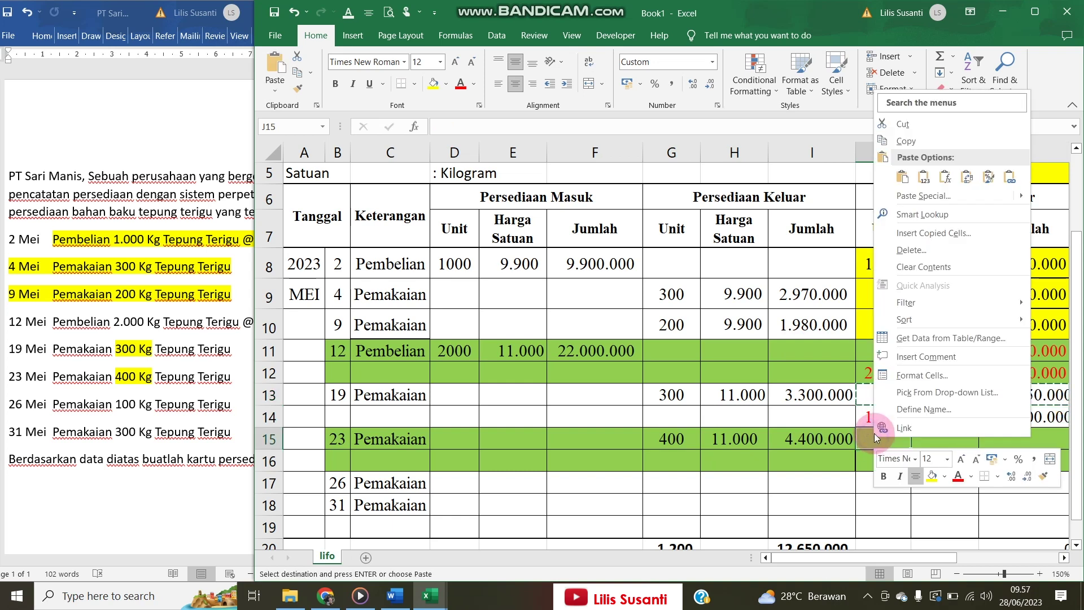
{"action": "left_click", "coordinate": [906, 186]}
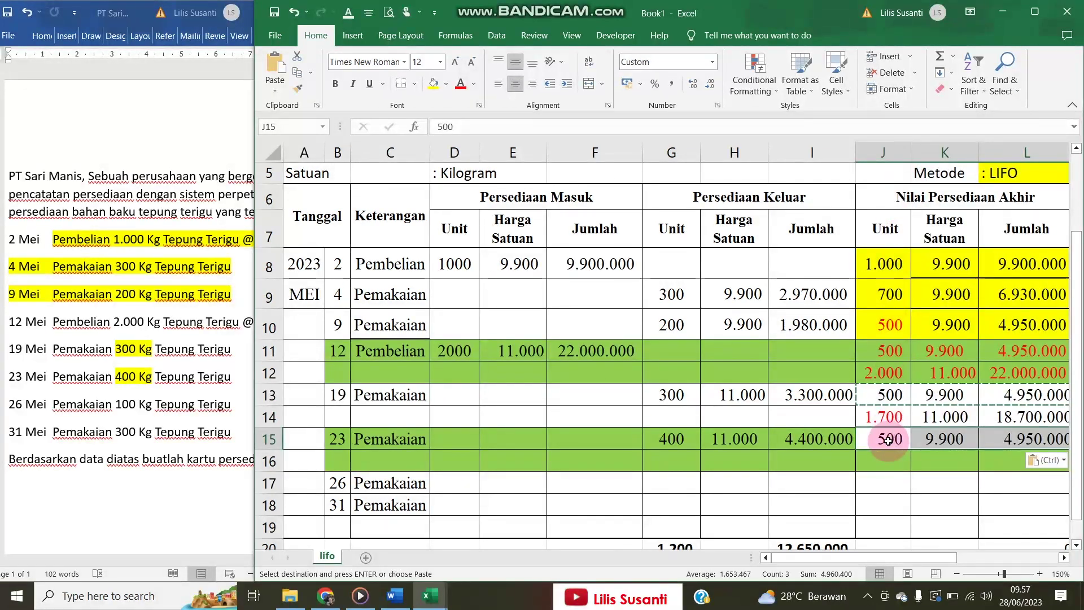
{"action": "left_click", "coordinate": [446, 90]}
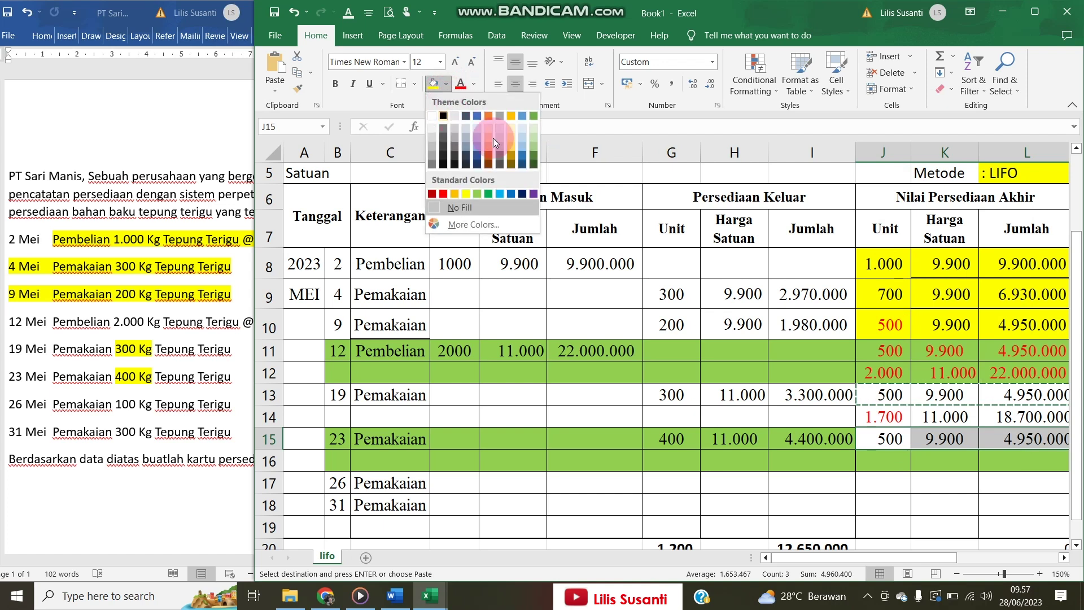
{"action": "left_click", "coordinate": [477, 192]}
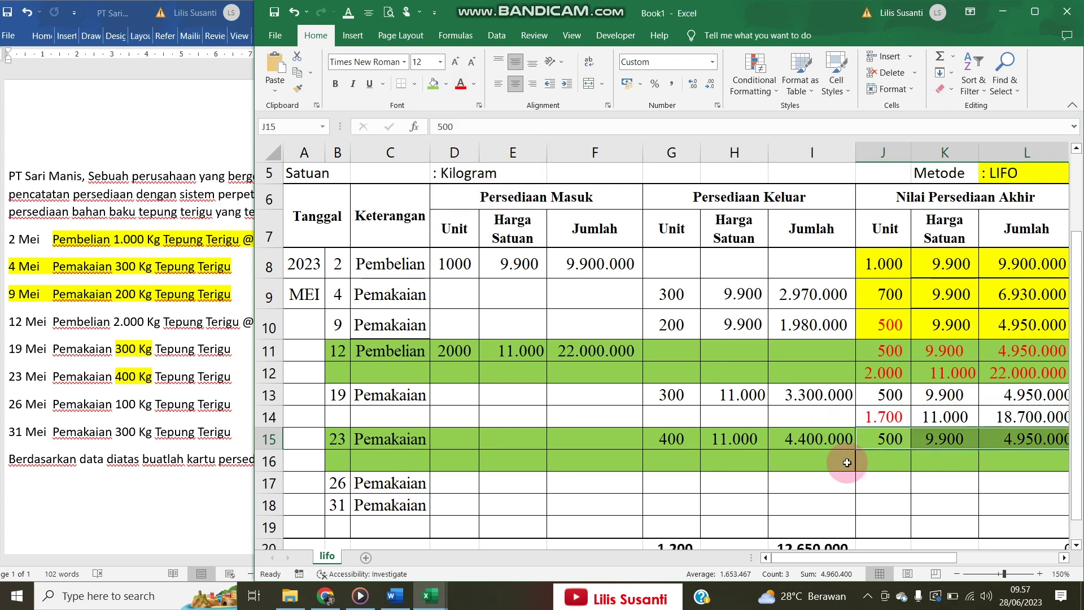
- Calculate the remaining units of the newer layer in J16 by subtracting the 23 Mei usage in G15 from J14
{"action": "left_click", "coordinate": [872, 473]}
{"action": "left_click", "coordinate": [875, 460]}
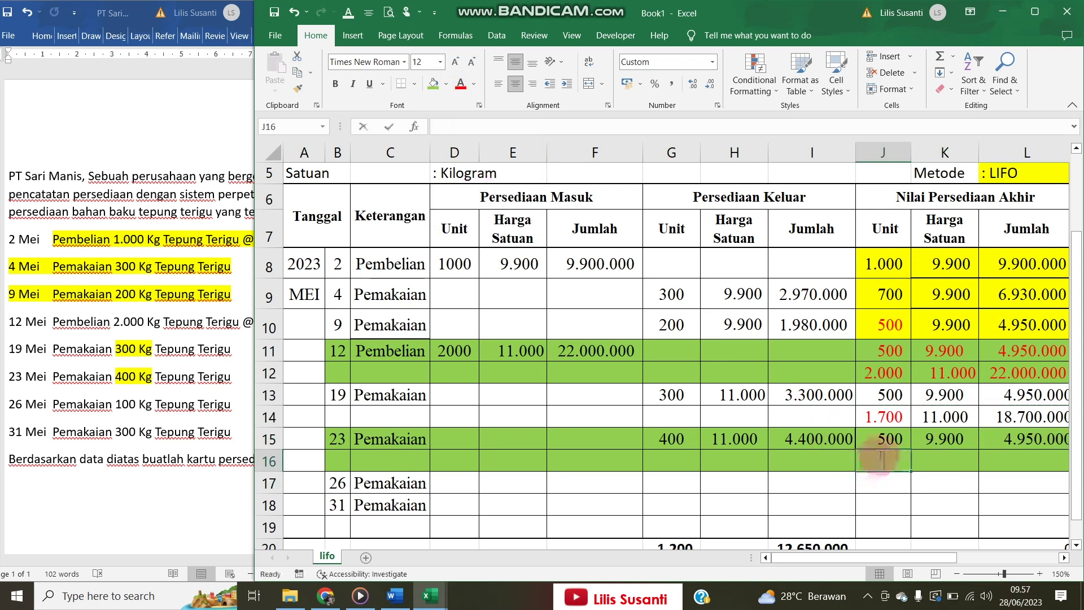
{"action": "type", "text": "="}
{"action": "left_click", "coordinate": [882, 459]}
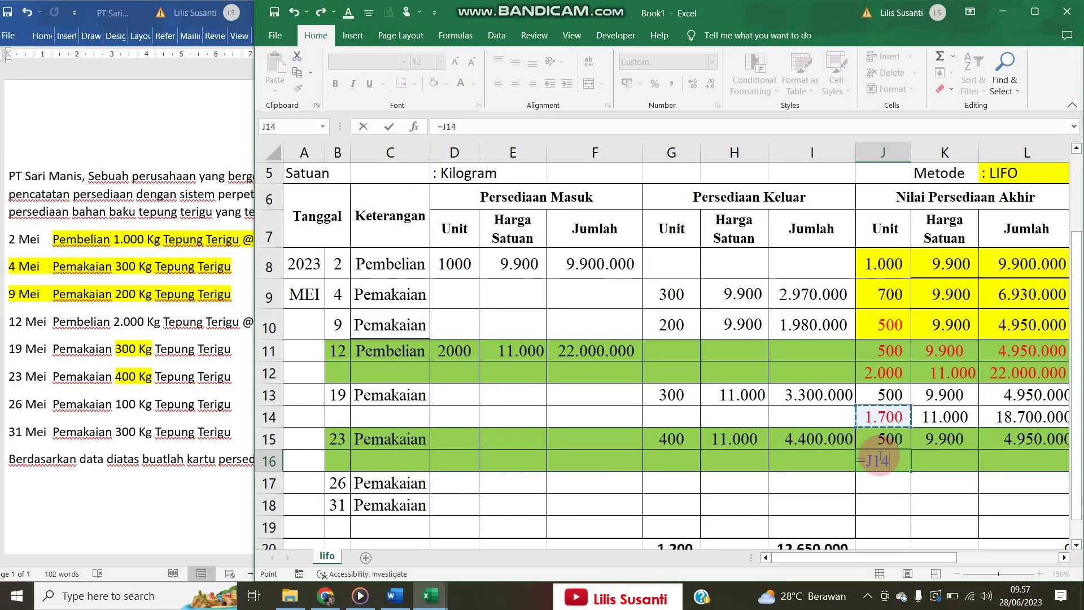
{"action": "key", "text": "Return"}
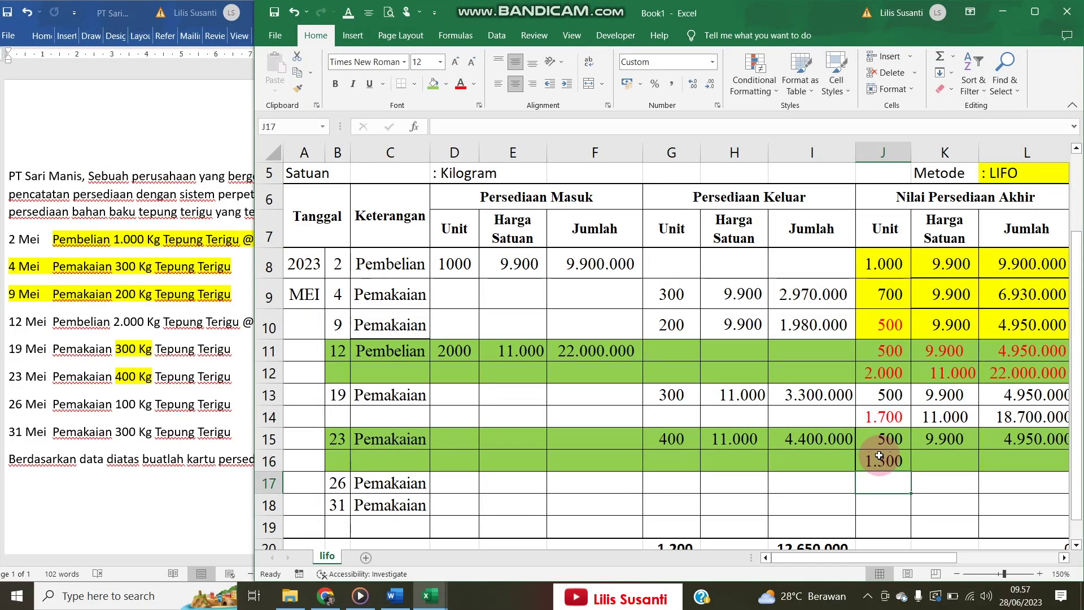
{"action": "key", "text": "Up"}
{"action": "key", "text": "Right"}
{"action": "type", "text": "11"}
{"action": "key", "text": "Home"}
{"action": "type", "text": "000"}
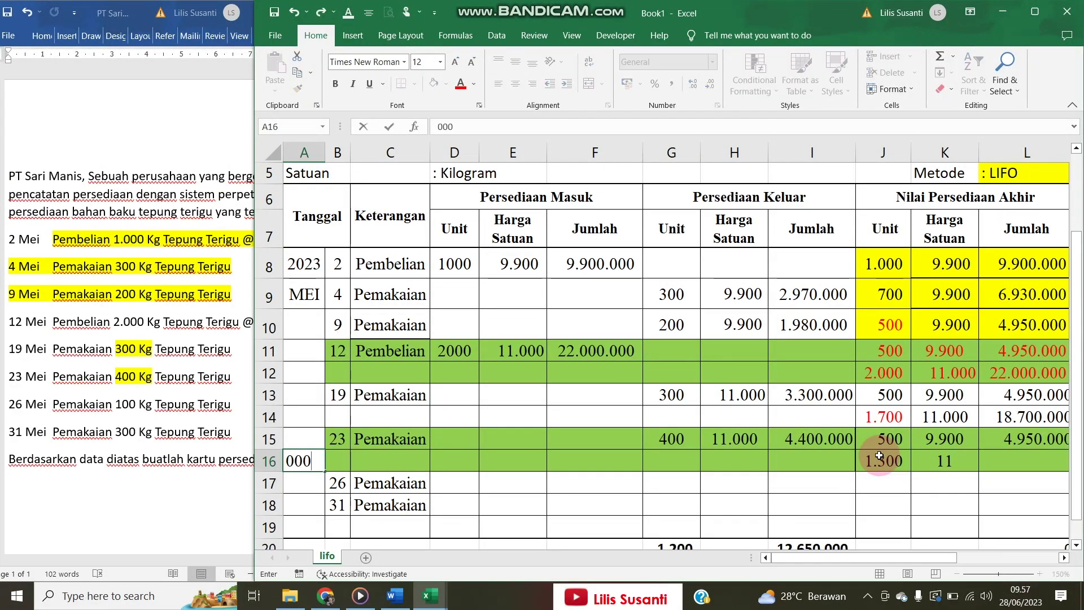
{"action": "key", "text": "Return"}
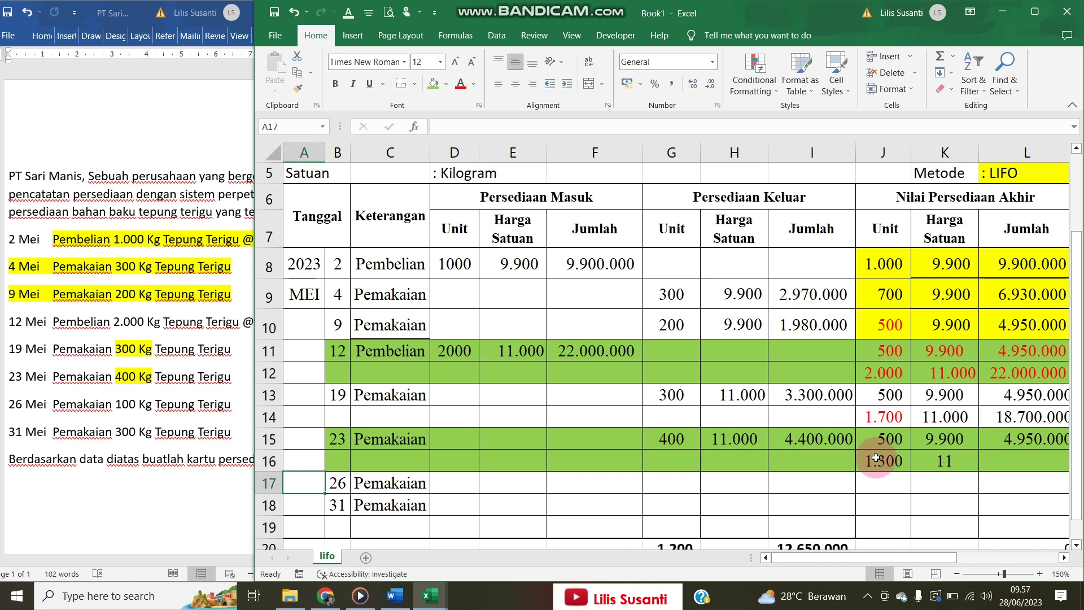
- Enter the unit price 11000 in K16 and calculate the layer's total in L16 as =J16*K16
{"action": "left_click", "coordinate": [966, 458]}
{"action": "type", "text": "11000"}
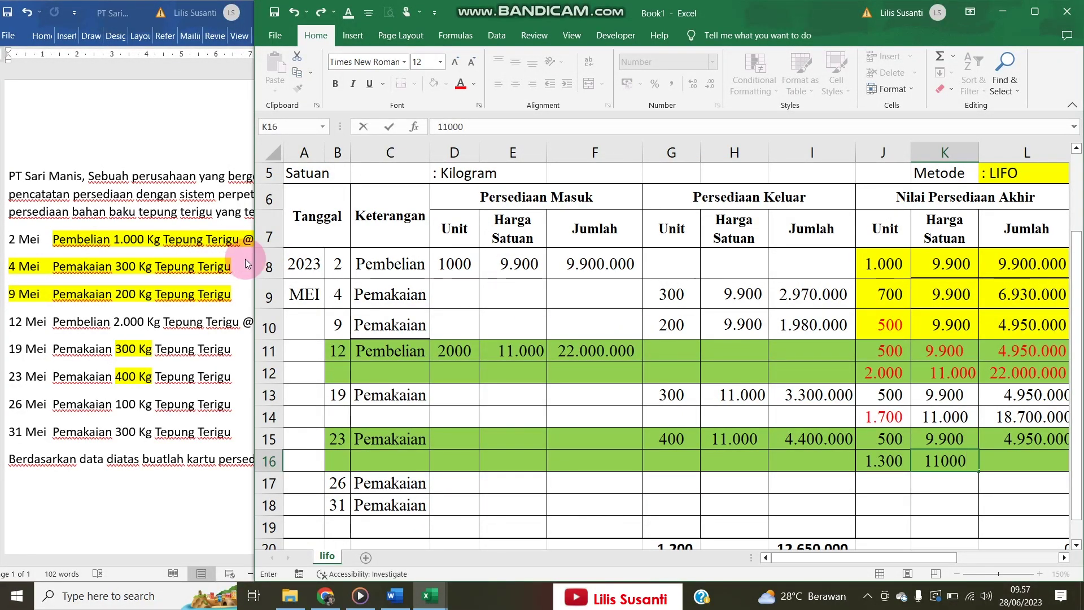
{"action": "left_click_drag", "start_coordinate": [253, 257], "coordinate": [233, 257]}
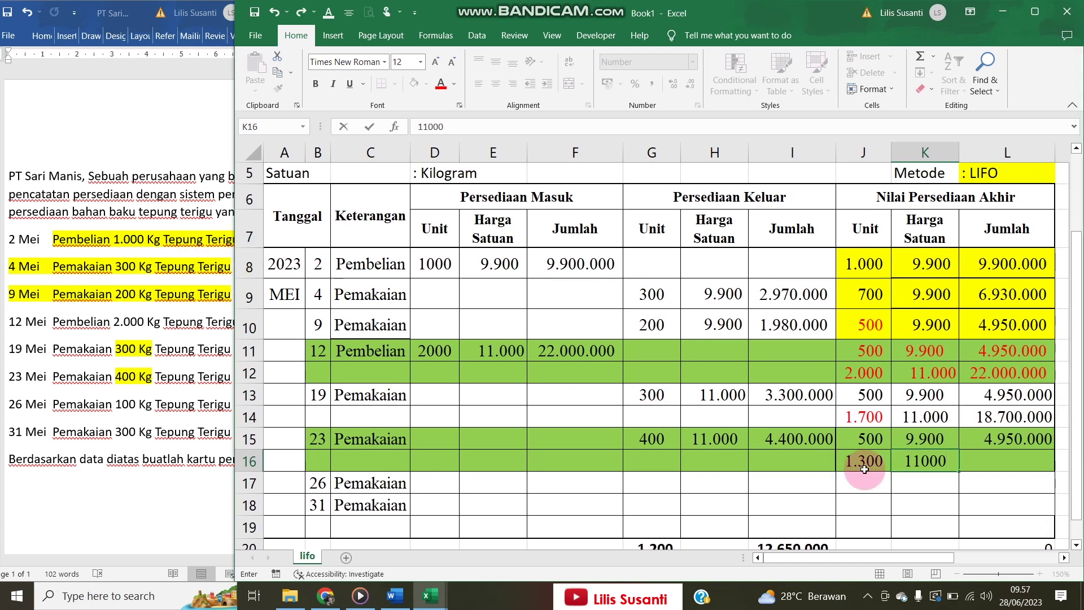
{"action": "left_click", "coordinate": [1009, 458]}
{"action": "type", "text": "="}
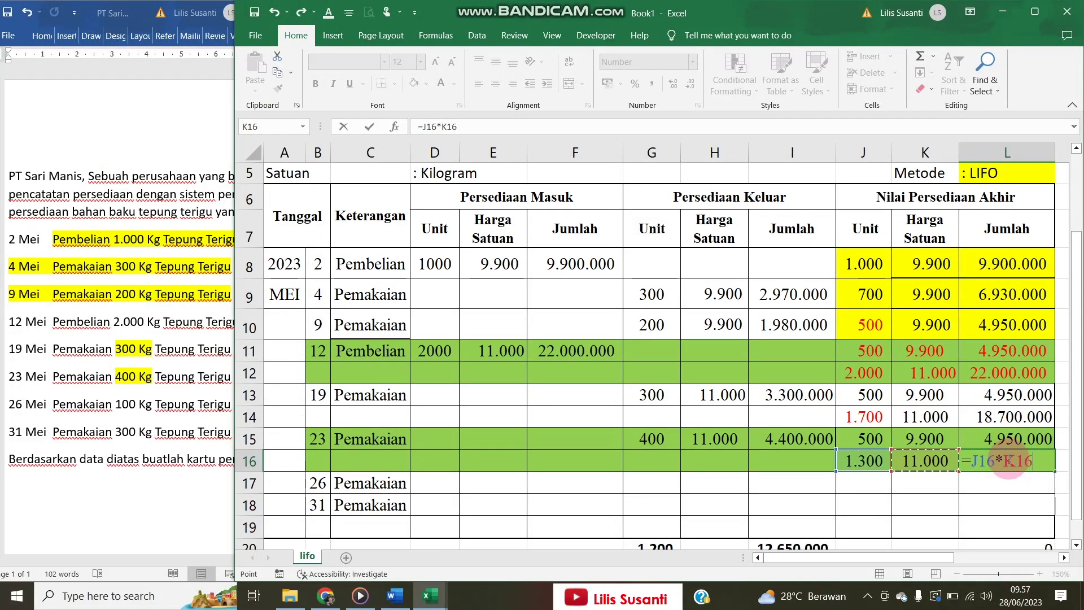
{"action": "key", "text": "Return"}
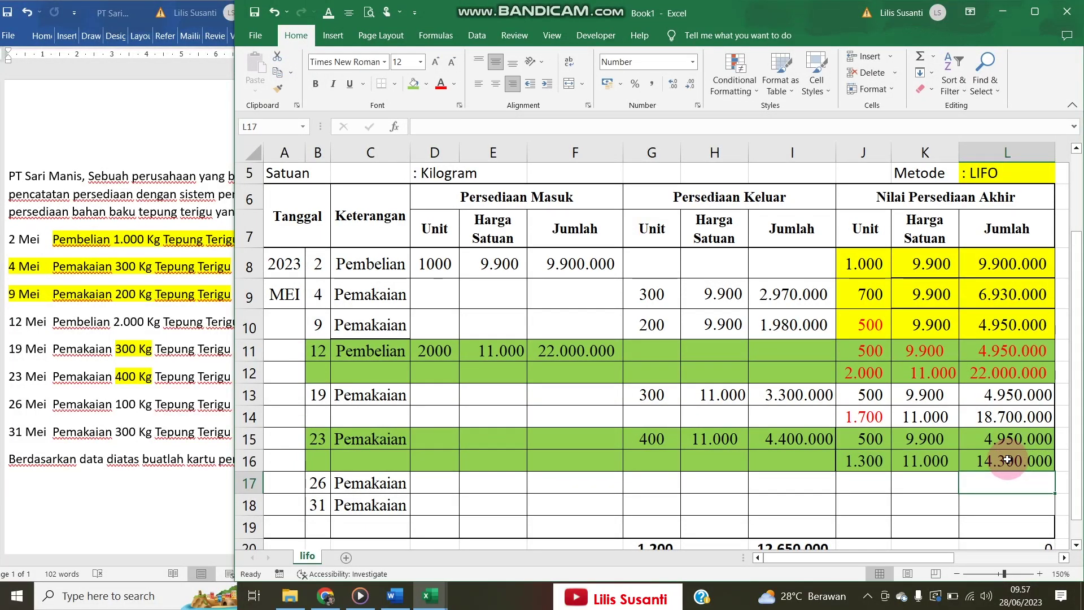
{"action": "left_click_drag", "start_coordinate": [869, 439], "coordinate": [866, 462]}
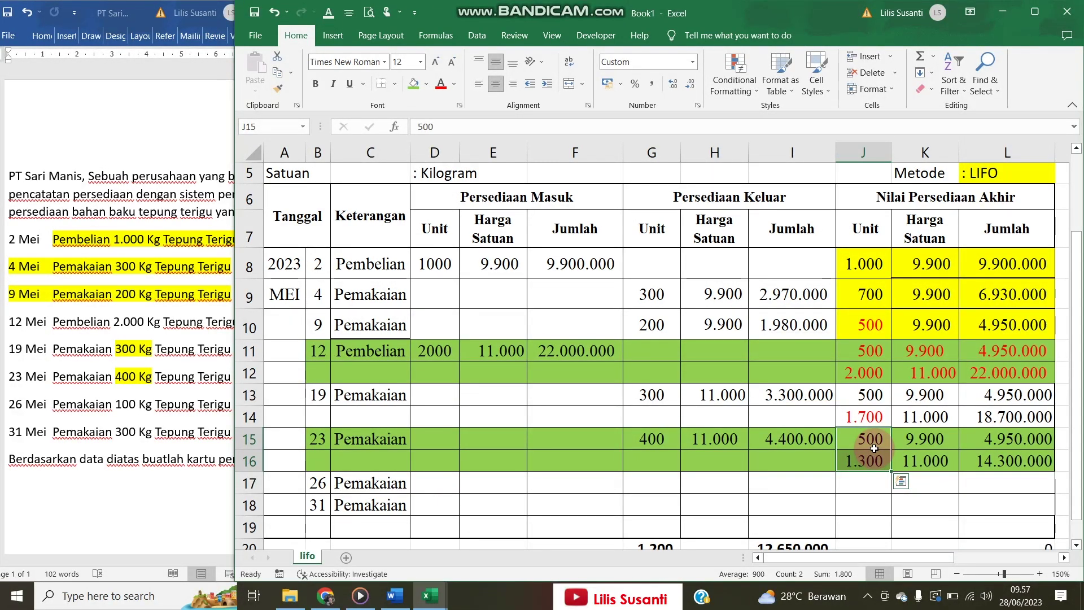
{"action": "mouse_move", "coordinate": [980, 438]}
{"action": "left_mouse_down"}
{"action": "mouse_move", "coordinate": [978, 457]}
{"action": "mouse_move", "coordinate": [967, 454]}
{"action": "mouse_move", "coordinate": [1010, 429]}
{"action": "mouse_move", "coordinate": [1008, 447]}
{"action": "mouse_move", "coordinate": [987, 439]}
{"action": "left_mouse_up"}
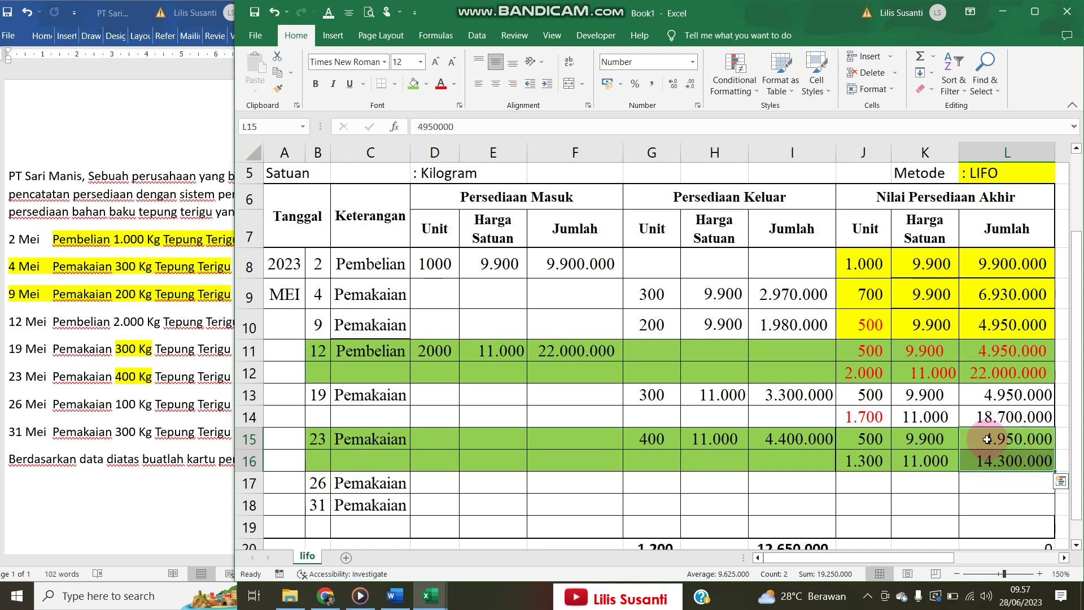
{"action": "left_click", "coordinate": [784, 439]}
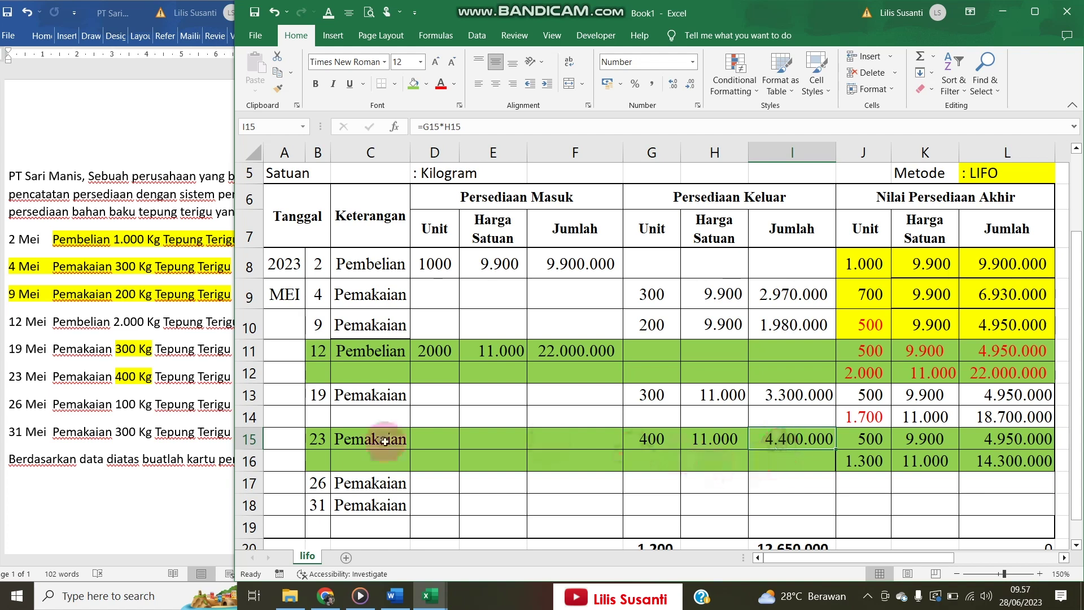
- Insert a blank row between the 26 Mei and 31 Mei usage entries for the second inventory layer
{"action": "left_click", "coordinate": [131, 416]}
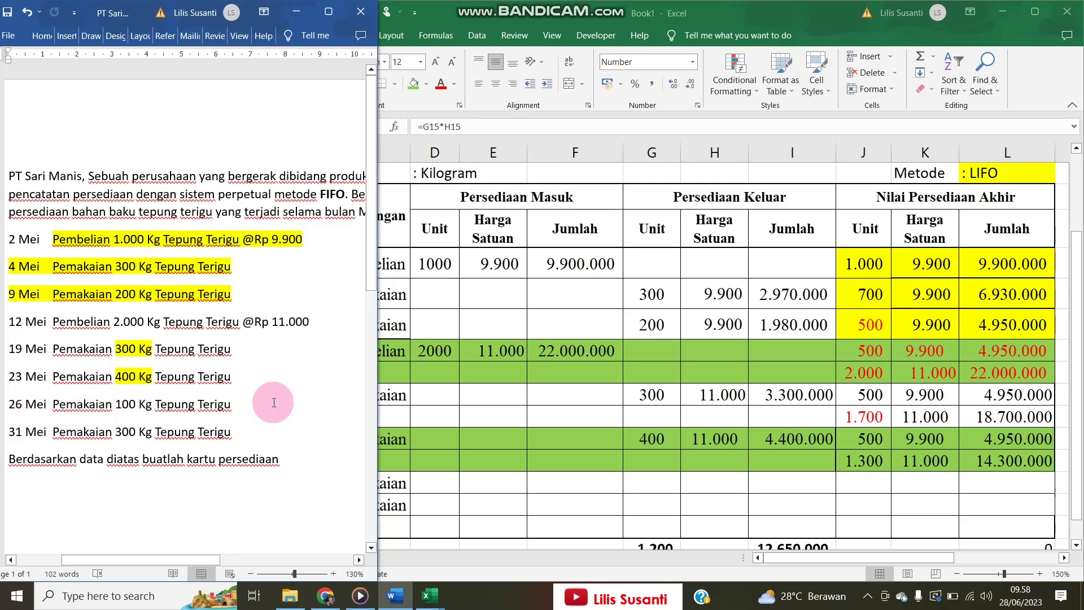
{"action": "left_click", "coordinate": [463, 395]}
{"action": "right_click", "coordinate": [251, 505]}
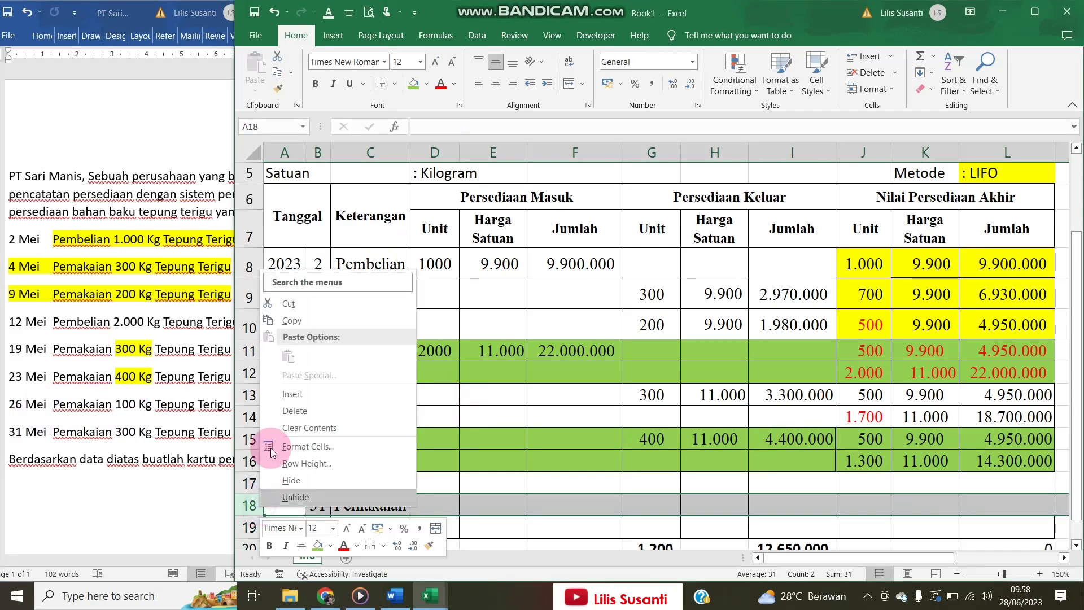
{"action": "left_click", "coordinate": [290, 392]}
- Enter 100 units for the 26 Mei usage in G17 and copy the price and total formulas from H13:I13 into H17:I17
{"action": "left_click", "coordinate": [402, 485]}
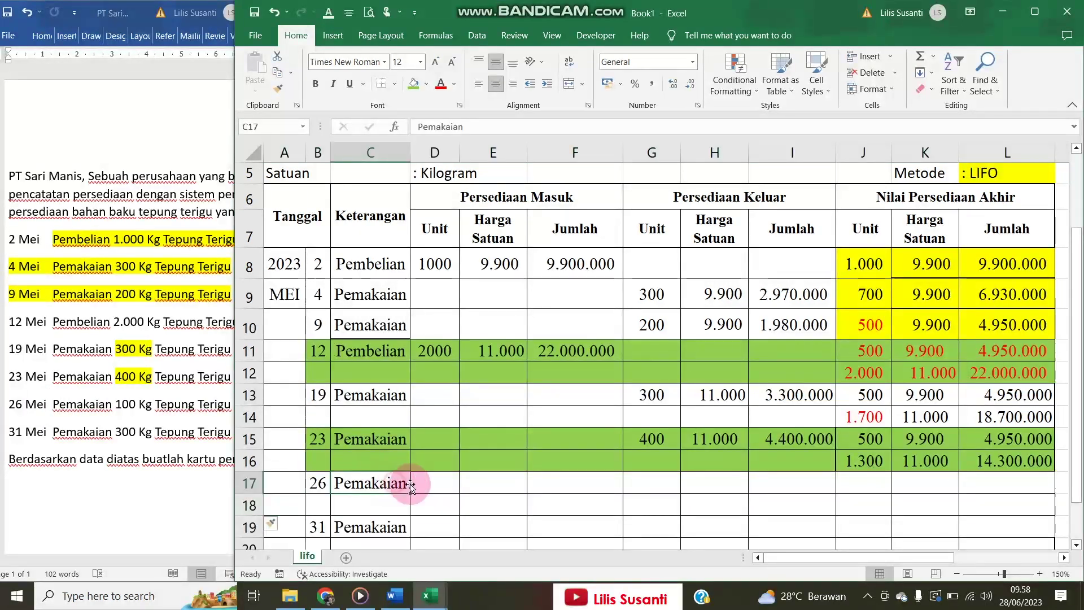
{"action": "left_click", "coordinate": [659, 480]}
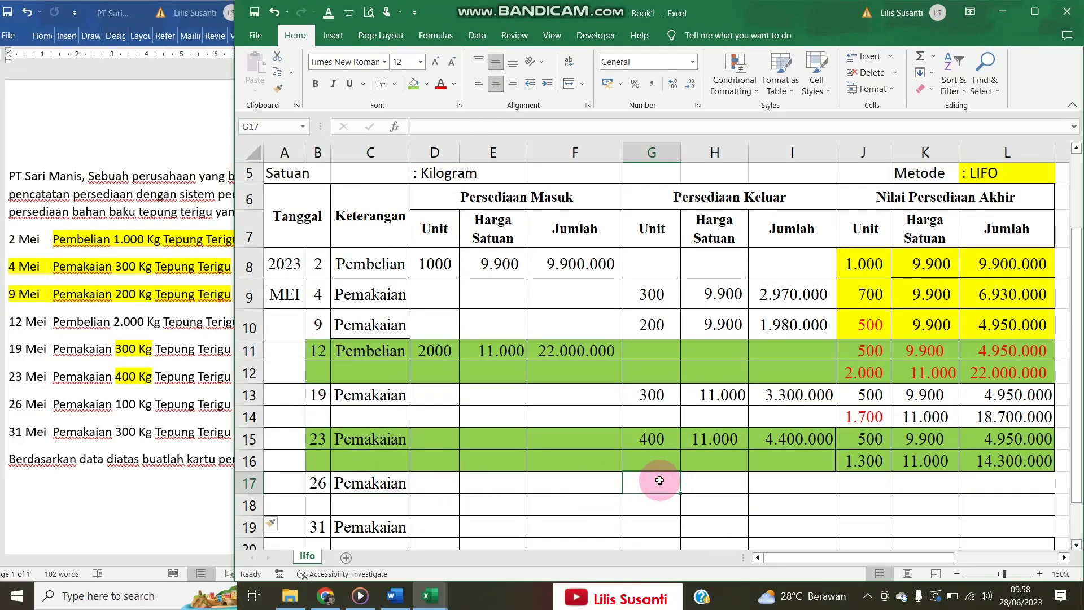
{"action": "type", "text": "100"}
{"action": "key", "text": "Tab"}
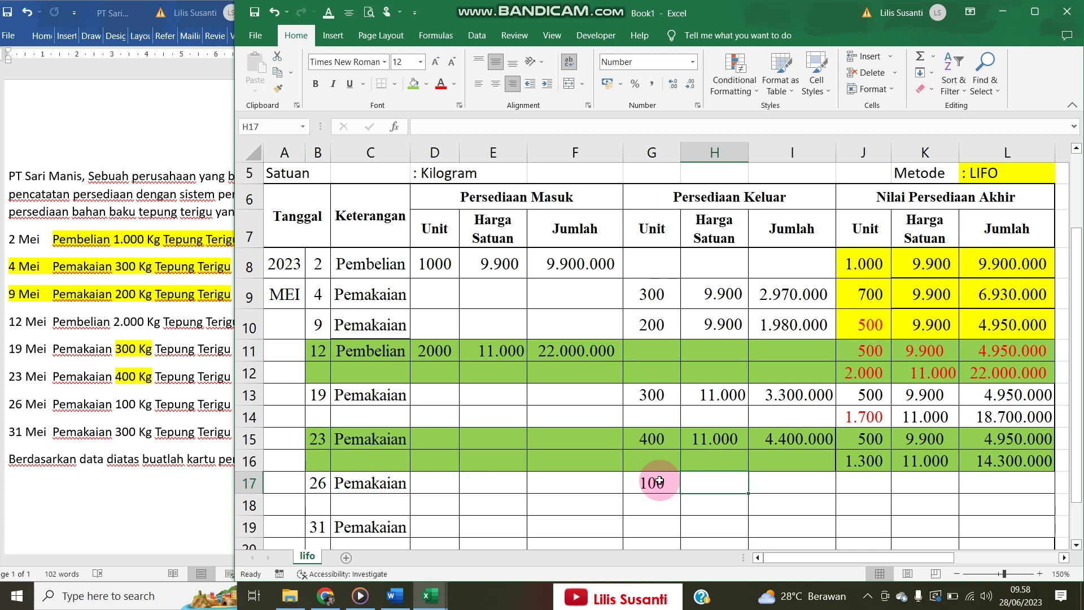
{"action": "left_click_drag", "start_coordinate": [723, 396], "coordinate": [780, 391]}
{"action": "key", "text": "ctrl+c"}
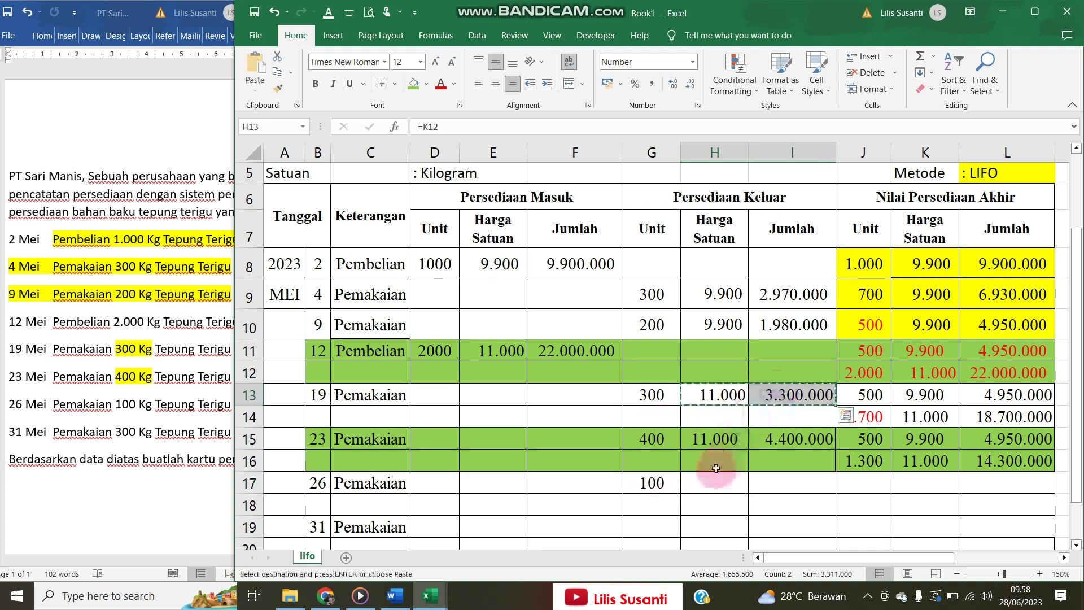
{"action": "left_click", "coordinate": [705, 483]}
{"action": "key", "text": "ctrl+v"}
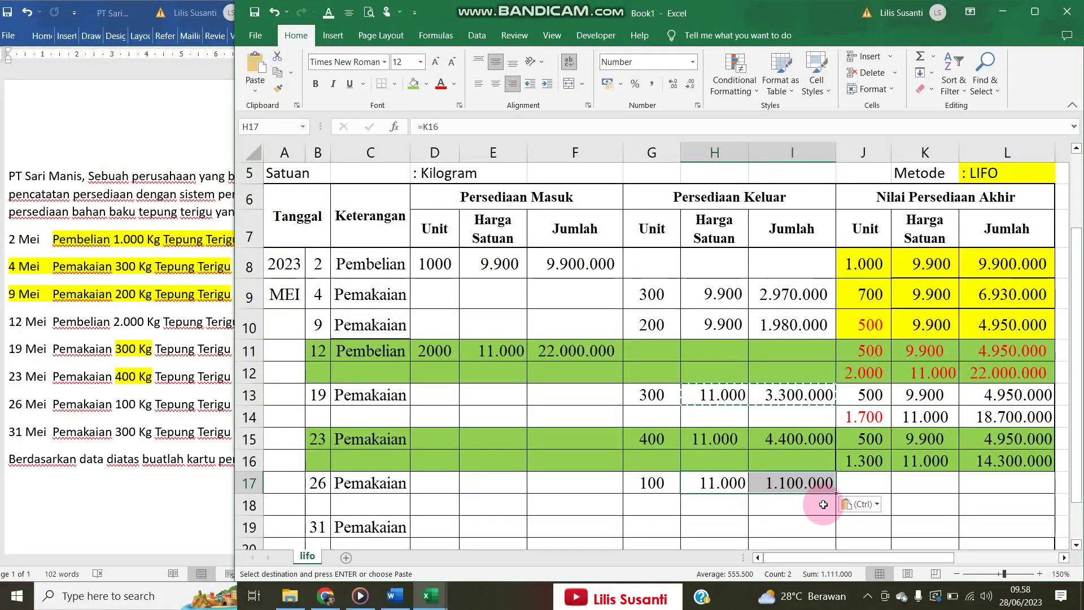
- Copy the older layer J13:L13 into the 26 Mei ending inventory starting at J17
{"action": "left_click", "coordinate": [873, 484]}
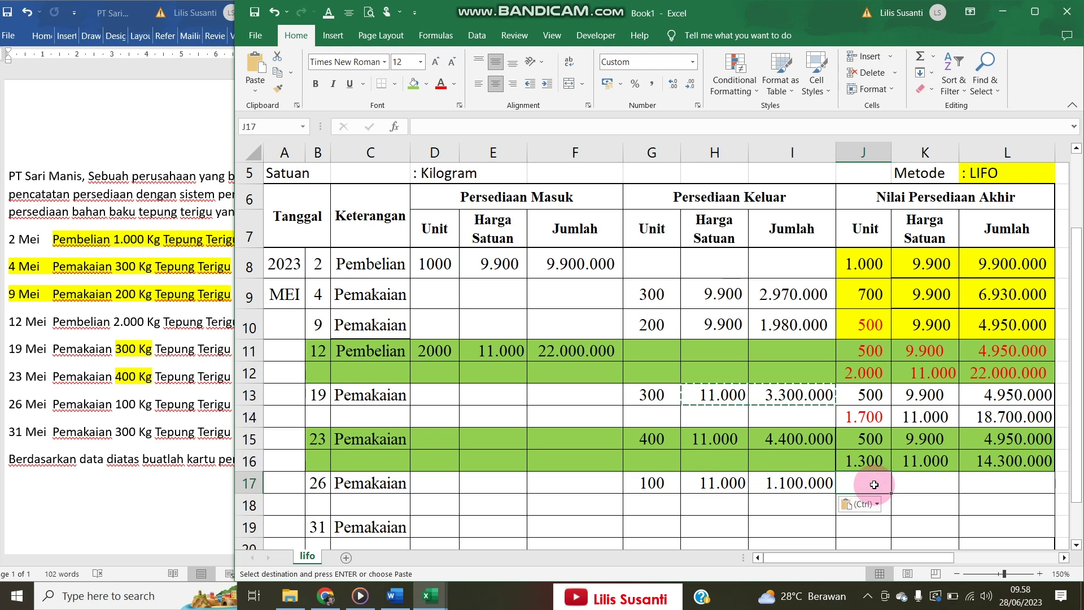
{"action": "left_click_drag", "start_coordinate": [864, 395], "coordinate": [967, 396]}
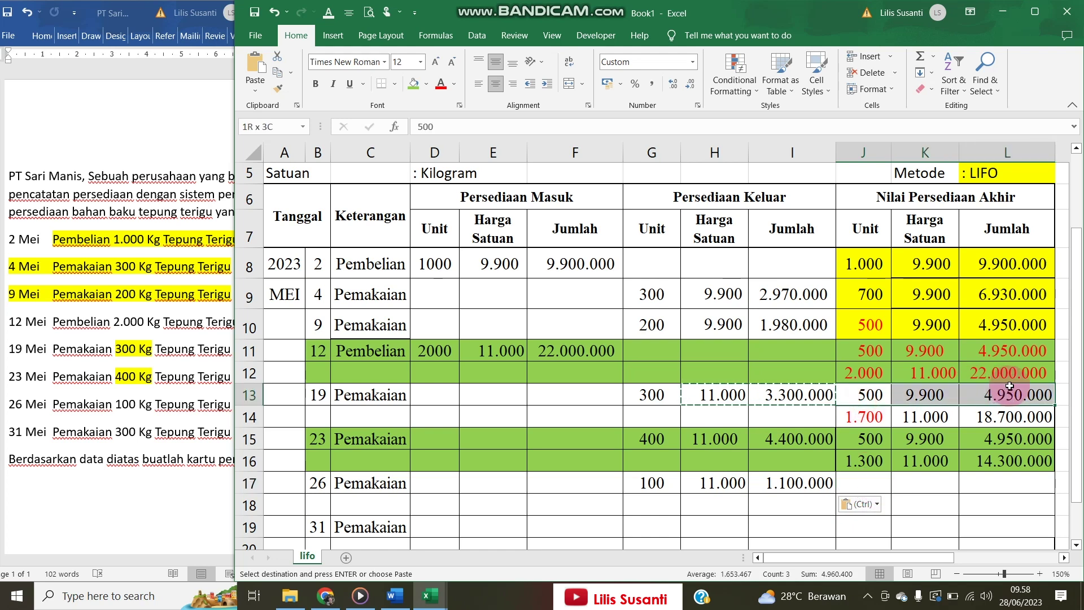
{"action": "key", "text": "ctrl+c"}
{"action": "left_click", "coordinate": [863, 485]}
{"action": "key", "text": "ctrl+v"}
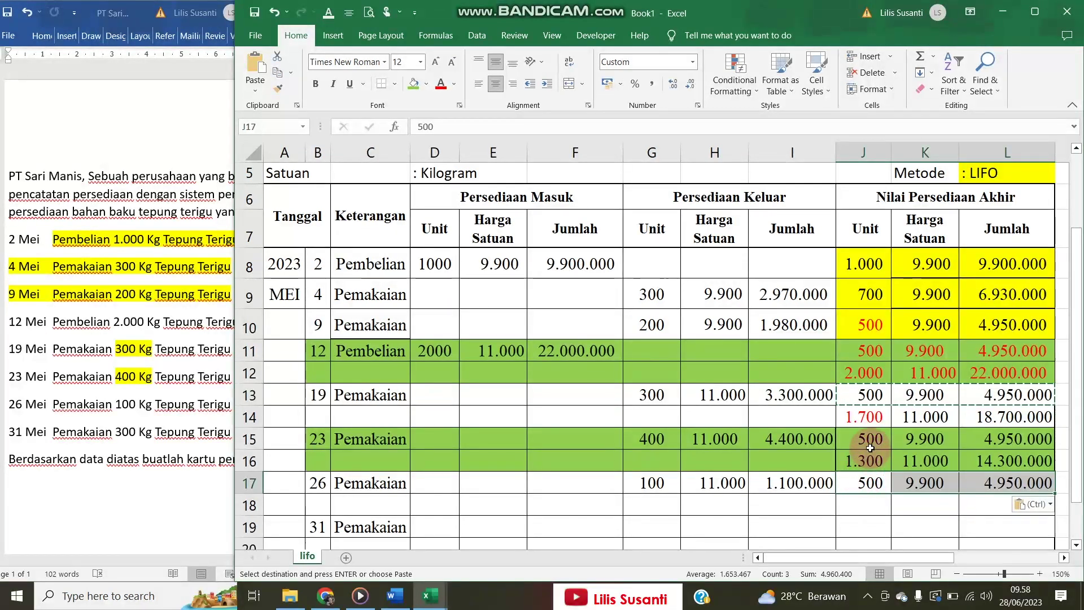
- Calculate the newer layer's remaining units in J18 with the formula =J16-G17
{"action": "left_click", "coordinate": [870, 440]}
{"action": "left_click", "coordinate": [864, 502]}
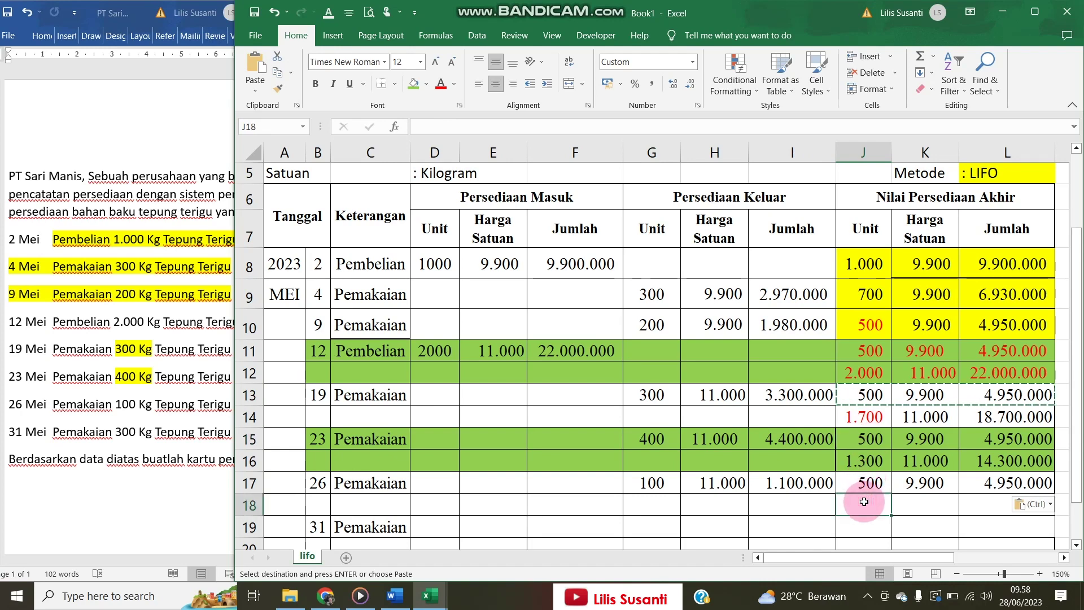
{"action": "type", "text": "="}
{"action": "left_click", "coordinate": [854, 460]}
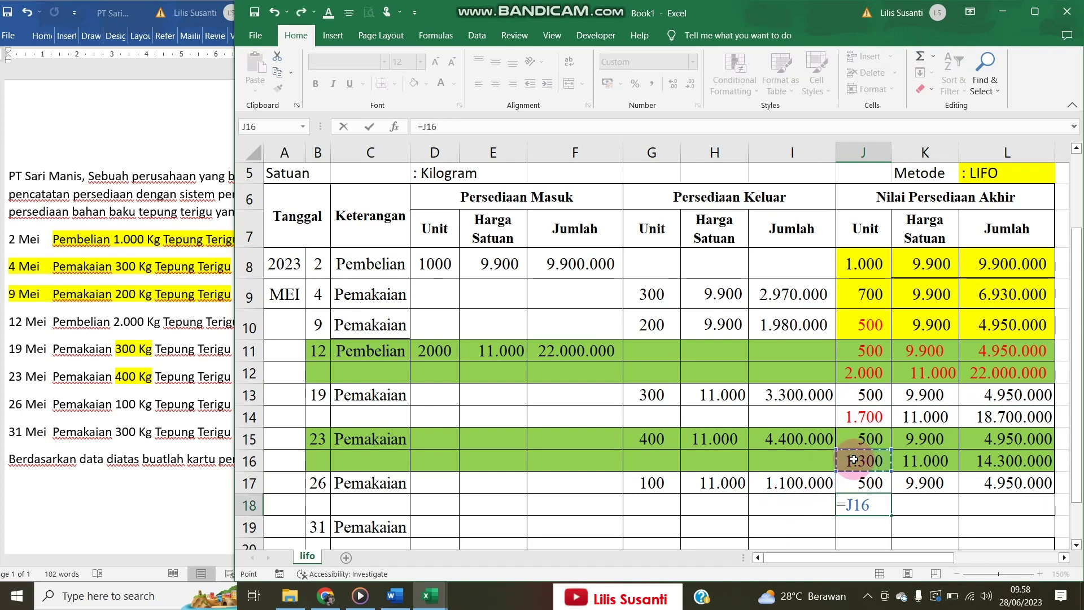
{"action": "type", "text": "-"}
{"action": "left_click", "coordinate": [658, 483]}
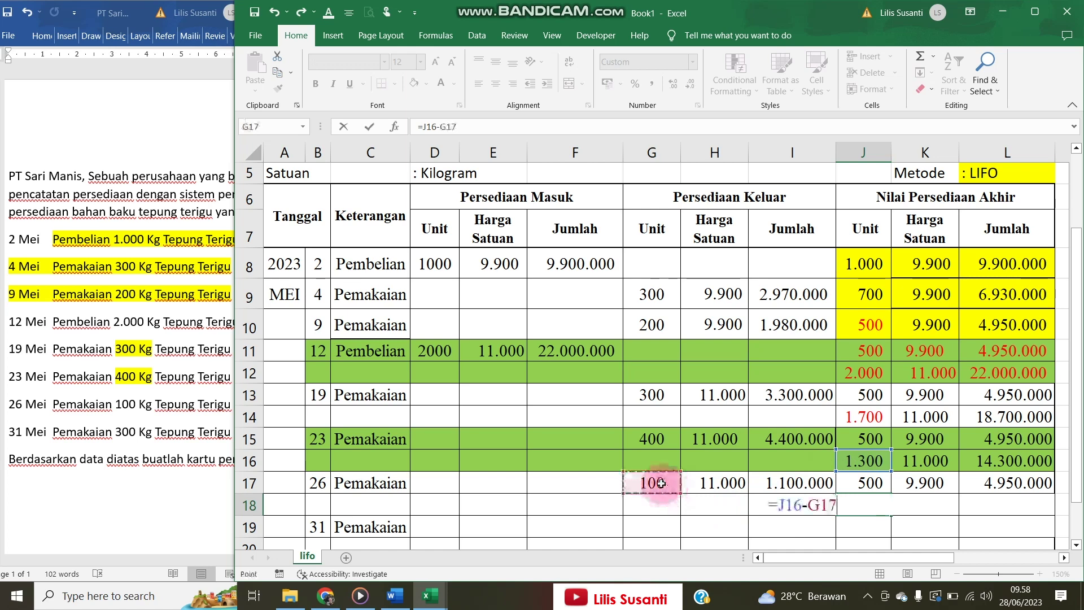
{"action": "key", "text": "Return"}
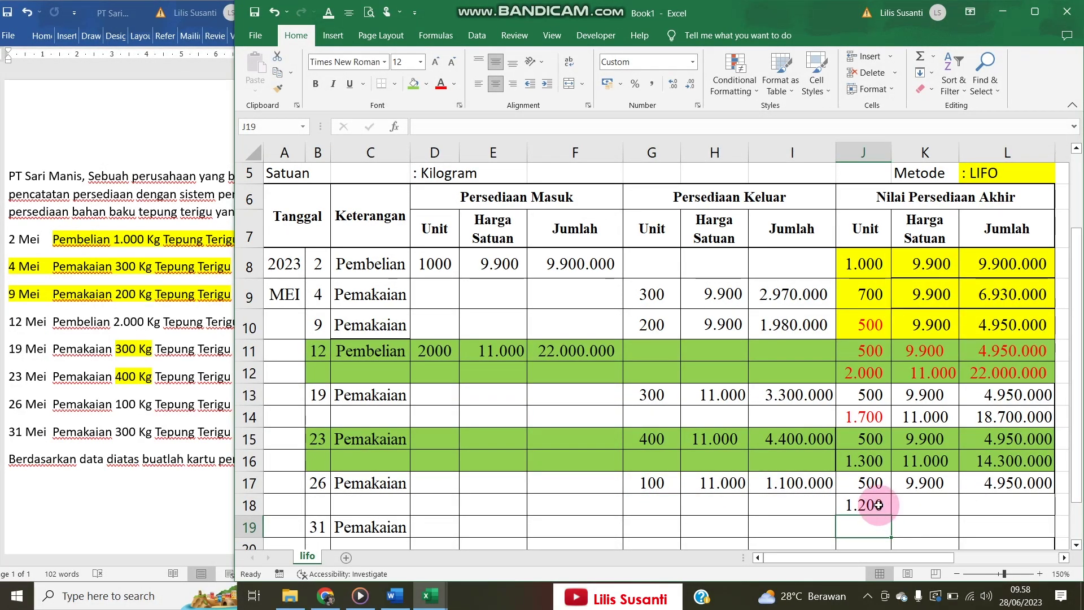
- Enter the unit price 11000 in K18 and calculate the layer's total in L18 as =J18*K18
{"action": "left_click", "coordinate": [912, 508]}
{"action": "type", "text": "11"}
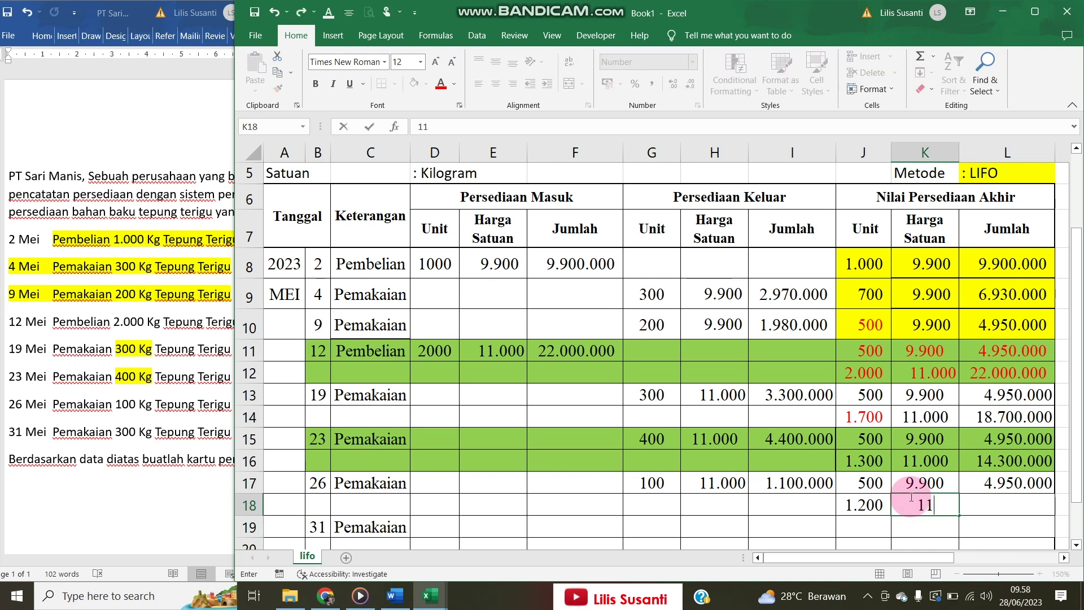
{"action": "key", "text": "Tab"}
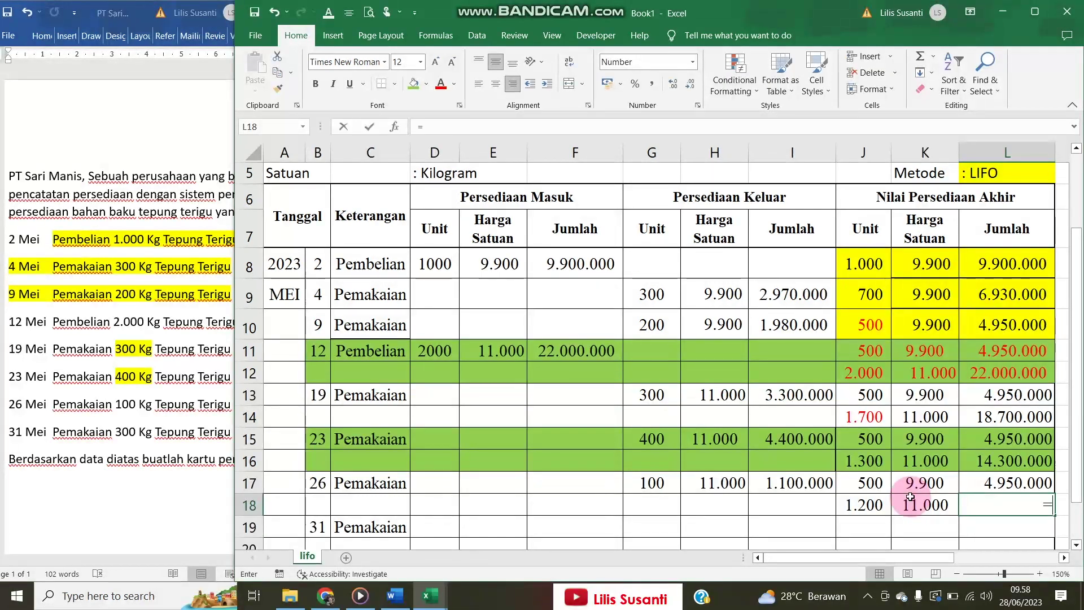
{"action": "type", "text": "="}
{"action": "key", "text": "Left"}
{"action": "key", "text": "Left"}
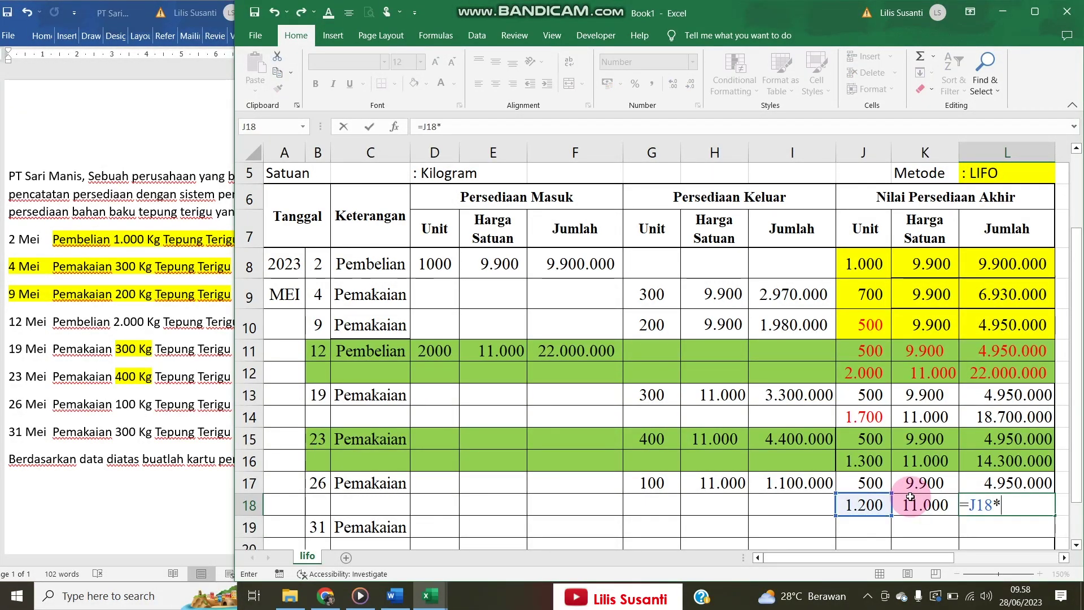
{"action": "type", "text": "*"}
{"action": "key", "text": "Left"}
{"action": "key", "text": "Return"}
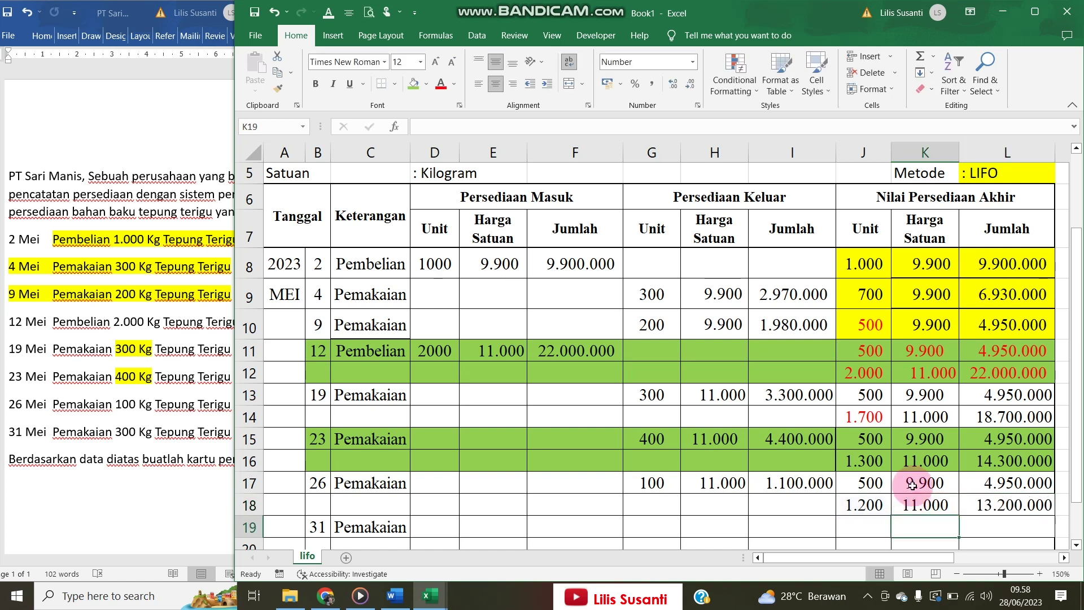
- Record the 31 Mei usage by copying the 19 Mei usage cells G13:I13 into G19:I19
{"action": "scroll", "coordinate": [771, 468], "scroll_direction": "down", "scroll_amount": 1}
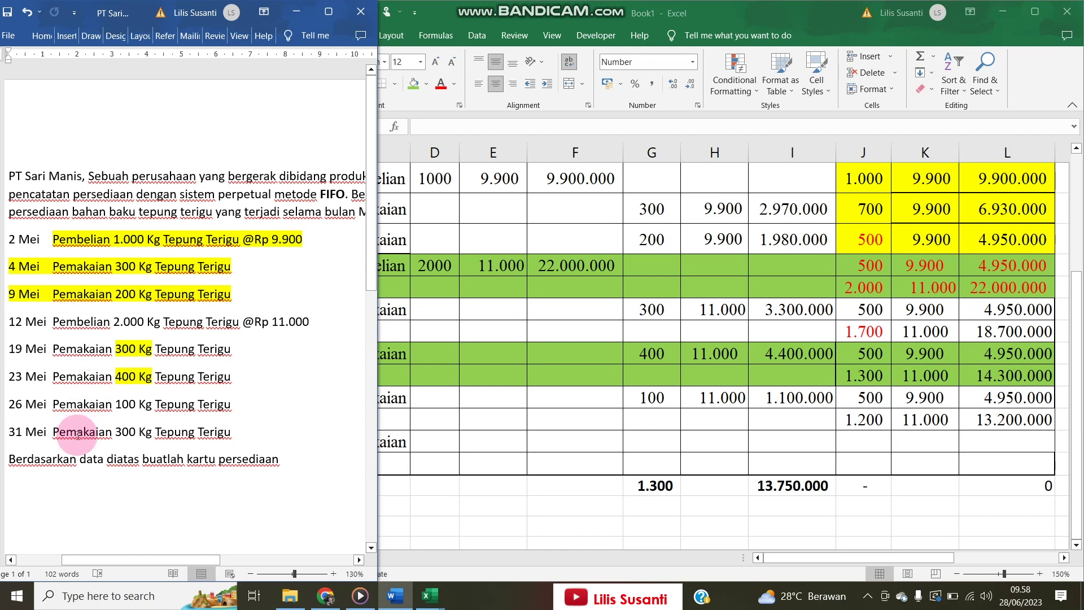
{"action": "left_click", "coordinate": [637, 450]}
{"action": "left_click", "coordinate": [641, 447]}
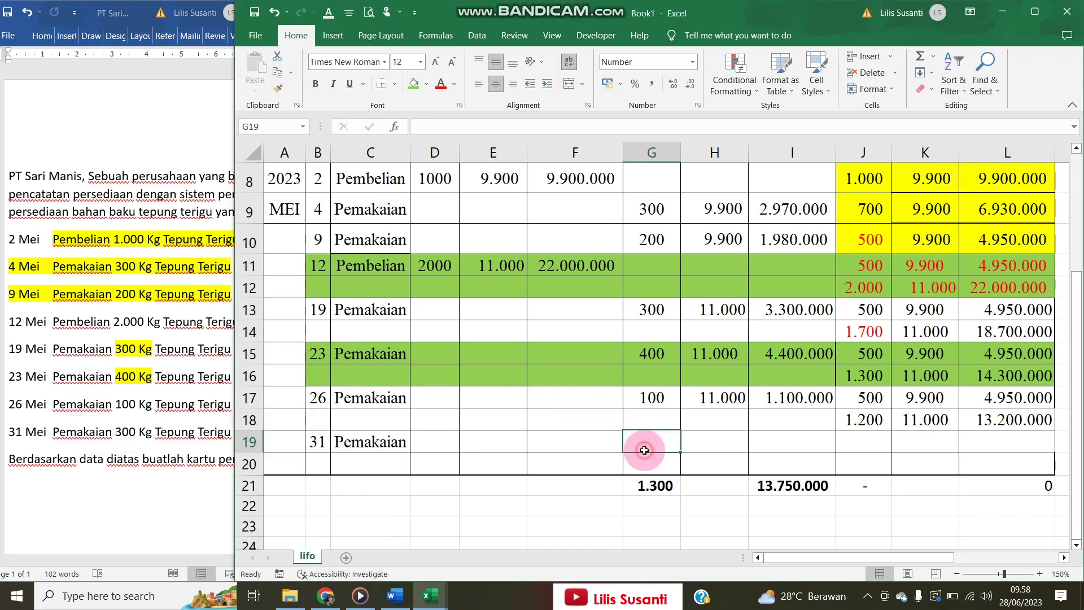
{"action": "left_click_drag", "start_coordinate": [649, 311], "coordinate": [782, 302]}
{"action": "key", "text": "ctrl+c"}
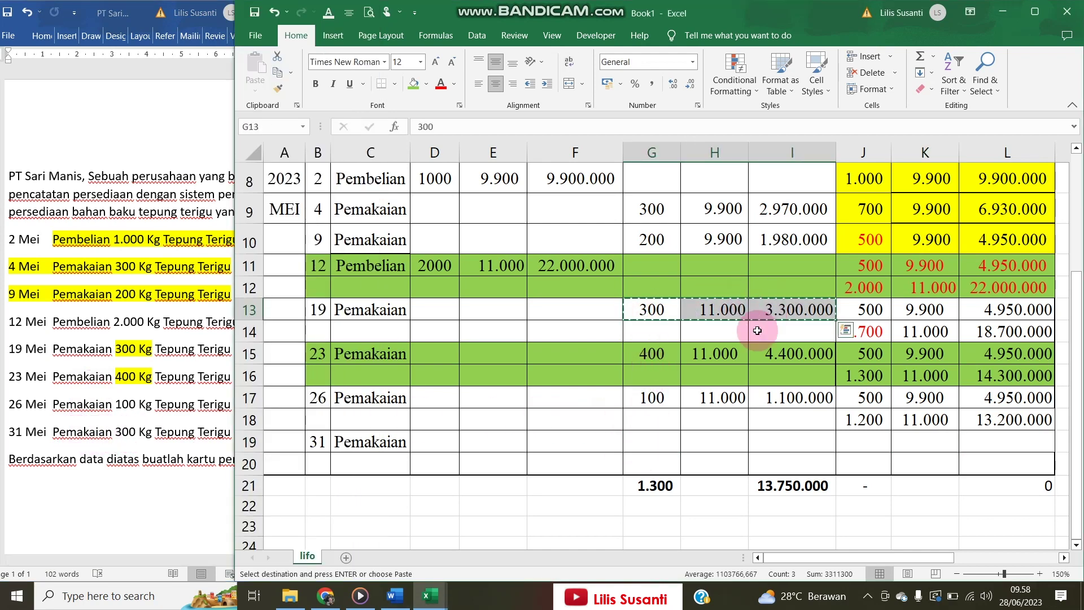
{"action": "left_click", "coordinate": [668, 438]}
{"action": "key", "text": "ctrl+v"}
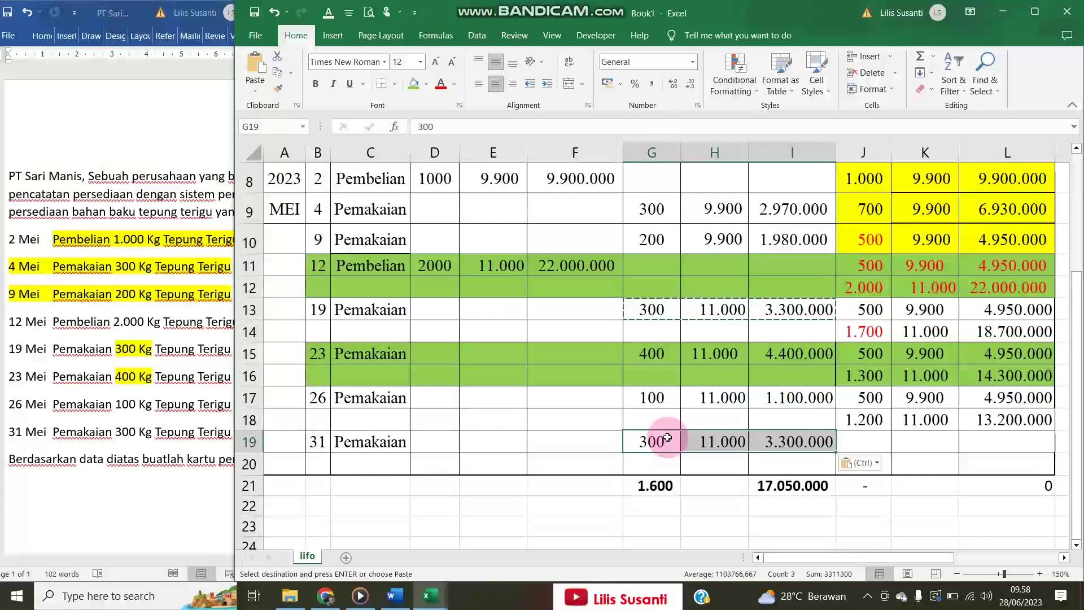
- Copy the older layer J17:L17 into the 31 Mei ending inventory starting at J19
{"action": "left_click", "coordinate": [859, 440]}
{"action": "left_click_drag", "start_coordinate": [864, 399], "coordinate": [1008, 399]}
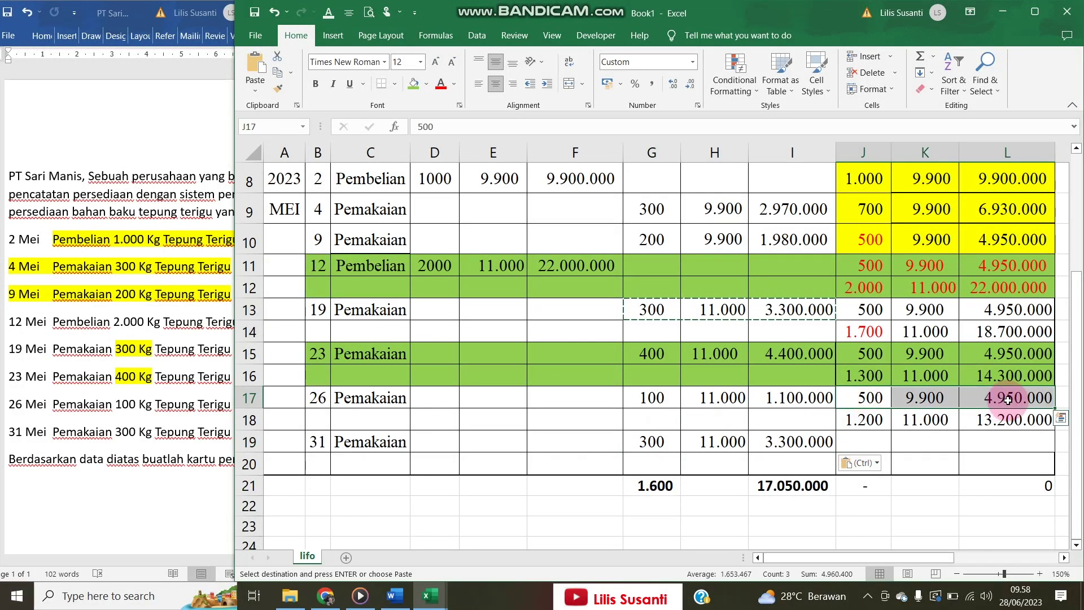
{"action": "key", "text": "ctrl+c"}
{"action": "left_click", "coordinate": [865, 443]}
{"action": "key", "text": "ctrl+v"}
- Calculate the newer layer's remaining units in J20 by subtracting the 31 Mei usage in G19 from J18
{"action": "left_click", "coordinate": [868, 458]}
{"action": "type", "text": "="}
{"action": "key", "text": "Up"}
{"action": "key", "text": "Up"}
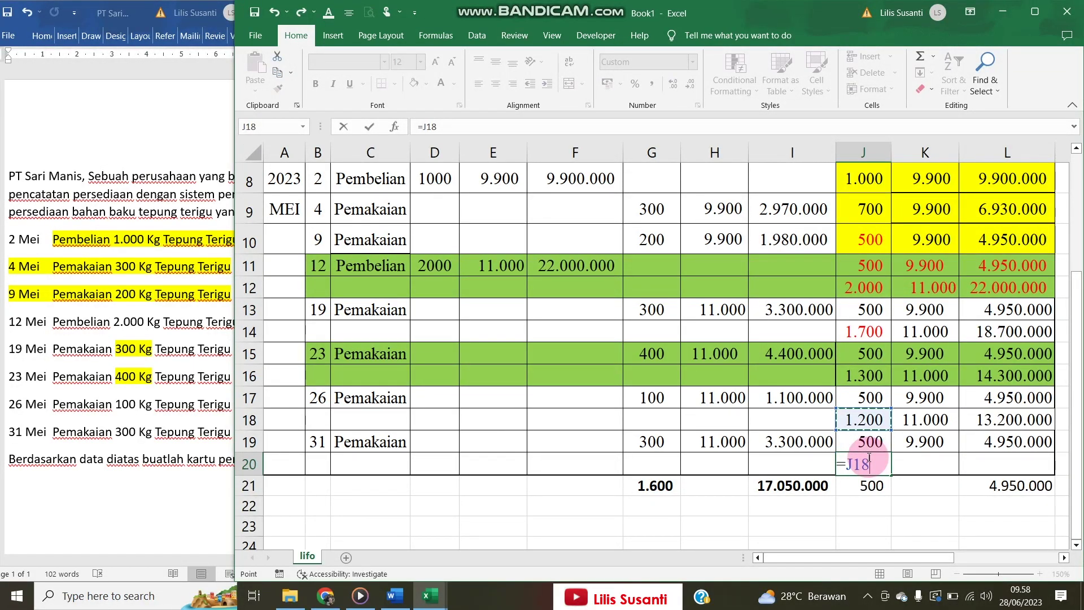
{"action": "type", "text": "-"}
{"action": "key", "text": "Left"}
{"action": "key", "text": "Left"}
{"action": "key", "text": "Up"}
{"action": "key", "text": "Return"}
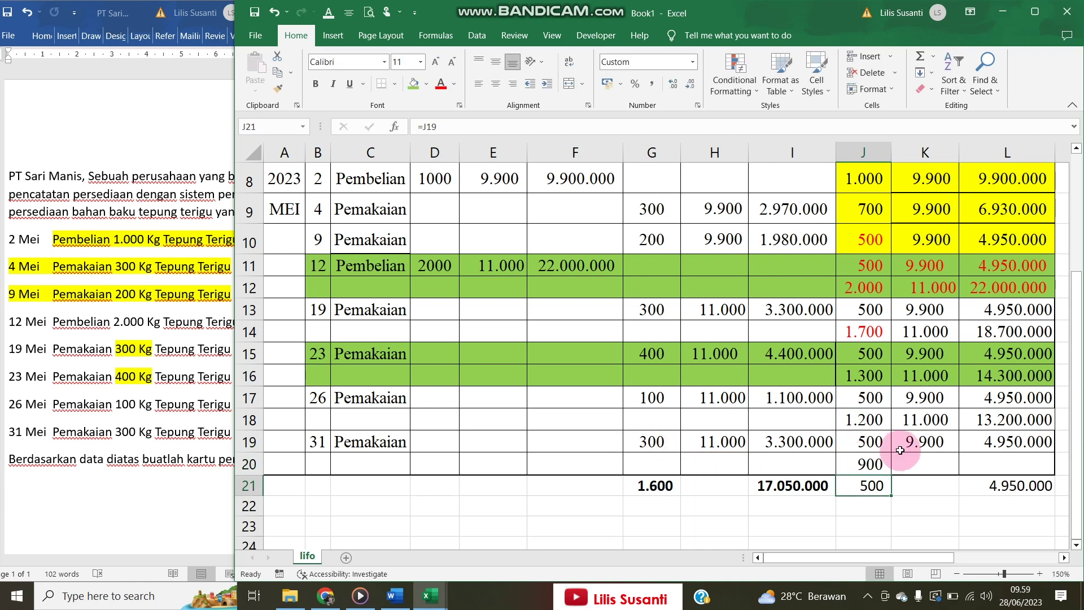
- Copy the newer layer's price and total from K18:L18 into K20:L20 and fill rows 19 and 20 light green
{"action": "left_click_drag", "start_coordinate": [920, 424], "coordinate": [1011, 412]}
{"action": "left_click", "coordinate": [985, 401]}
{"action": "left_click_drag", "start_coordinate": [937, 420], "coordinate": [995, 418]}
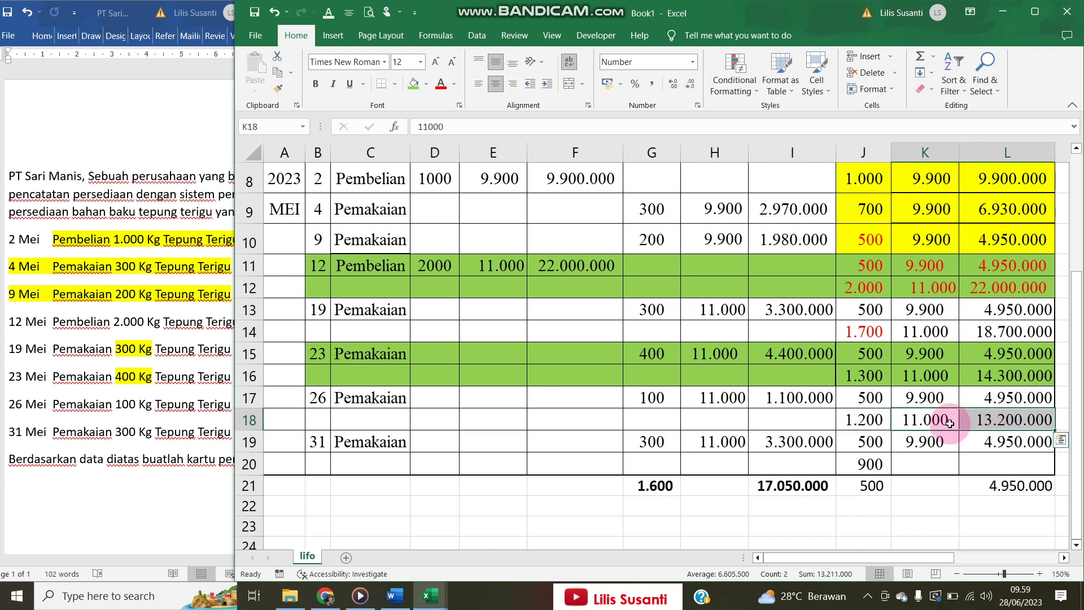
{"action": "key", "text": "ctrl+c"}
{"action": "left_click", "coordinate": [918, 462]}
{"action": "key", "text": "ctrl+v"}
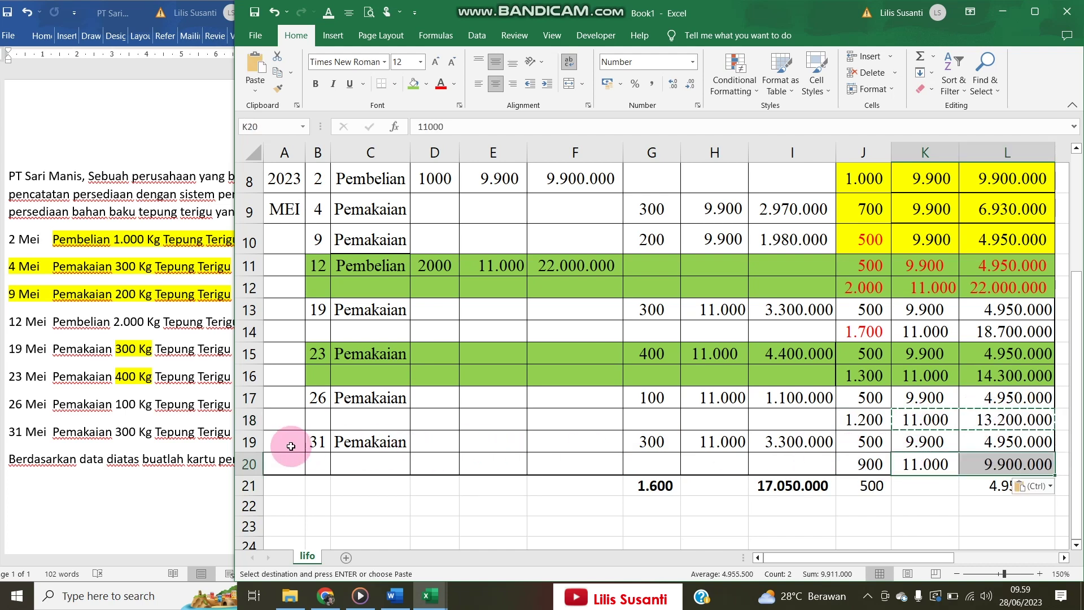
{"action": "left_click_drag", "start_coordinate": [251, 441], "coordinate": [251, 464]}
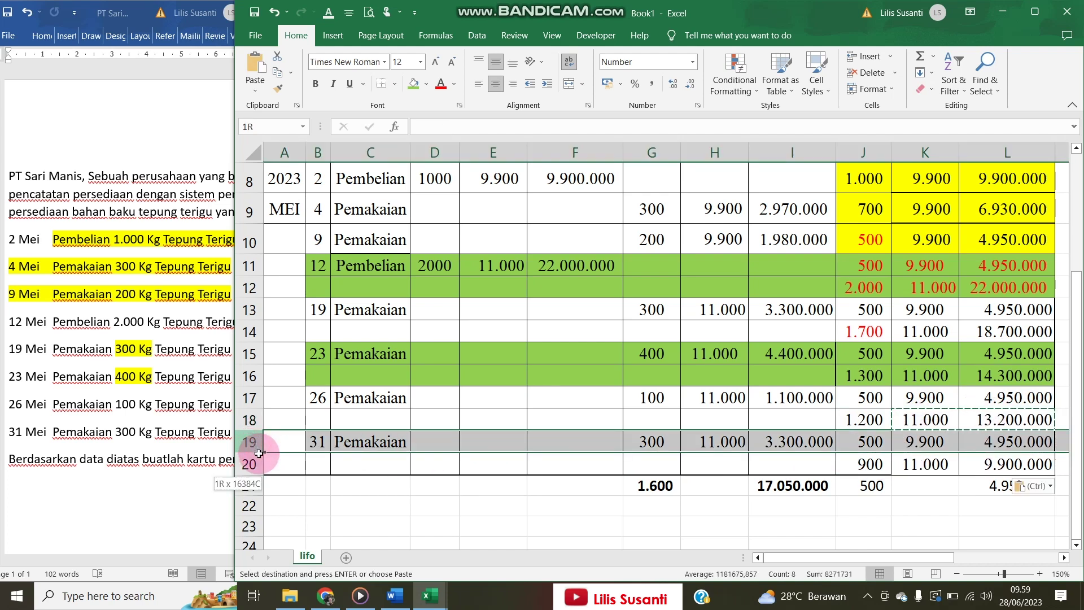
{"action": "left_click", "coordinate": [414, 83]}
- Total the ending inventory units in J21 with the formula =J19+J20
{"action": "left_click", "coordinate": [871, 485]}
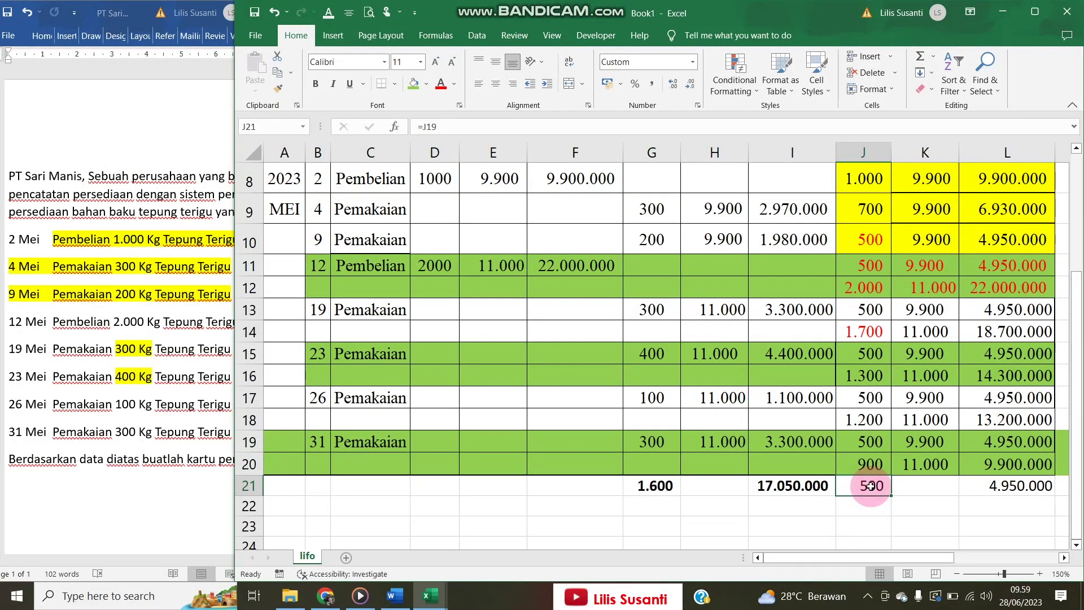
{"action": "type", "text": "="}
{"action": "key", "text": "Up"}
{"action": "key", "text": "Up"}
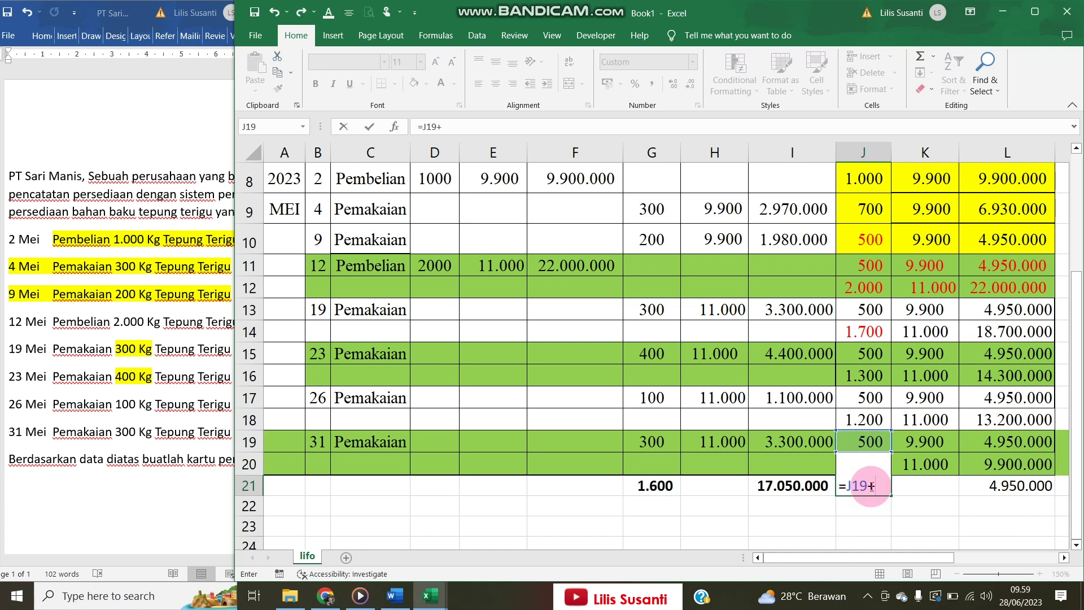
{"action": "type", "text": "+"}
{"action": "key", "text": "Up"}
{"action": "key", "text": "Return"}
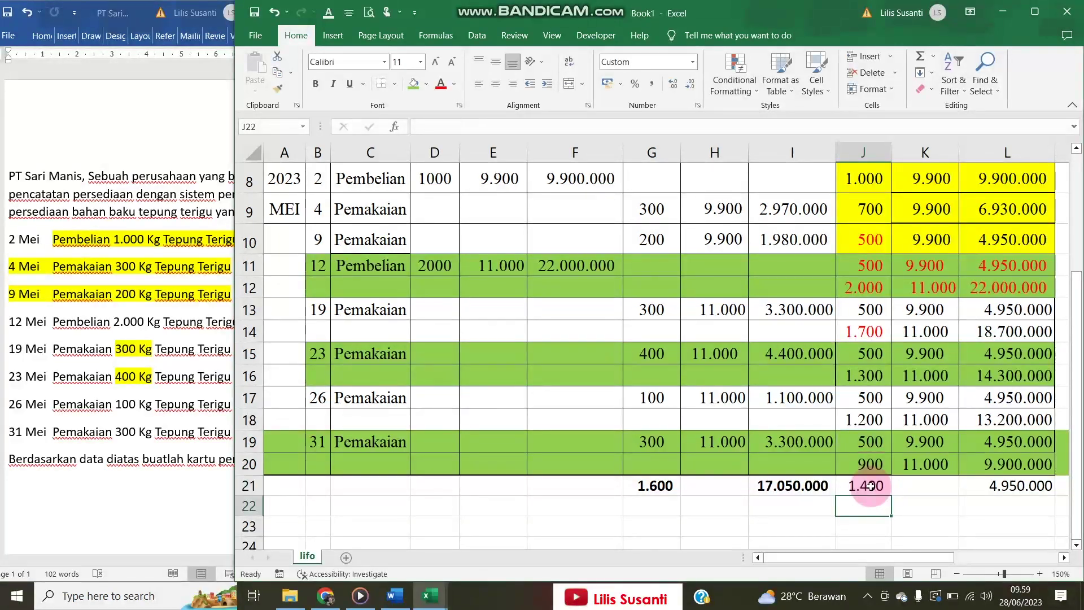
- Total the ending inventory value in L21 with the formula =L19+L20
{"action": "left_click", "coordinate": [986, 490]}
{"action": "type", "text": "="}
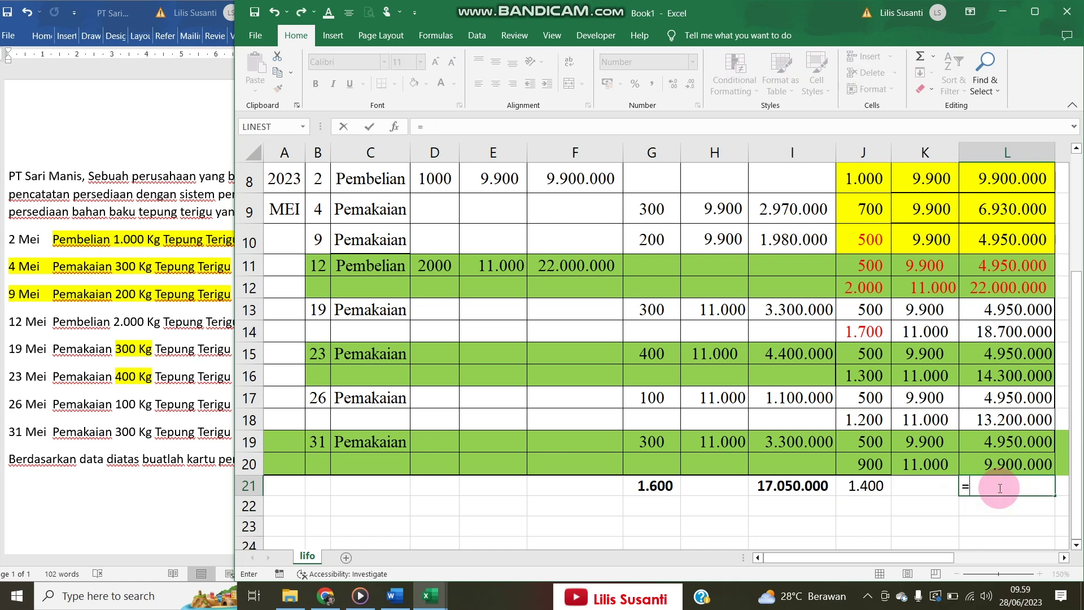
{"action": "key", "text": "Up"}
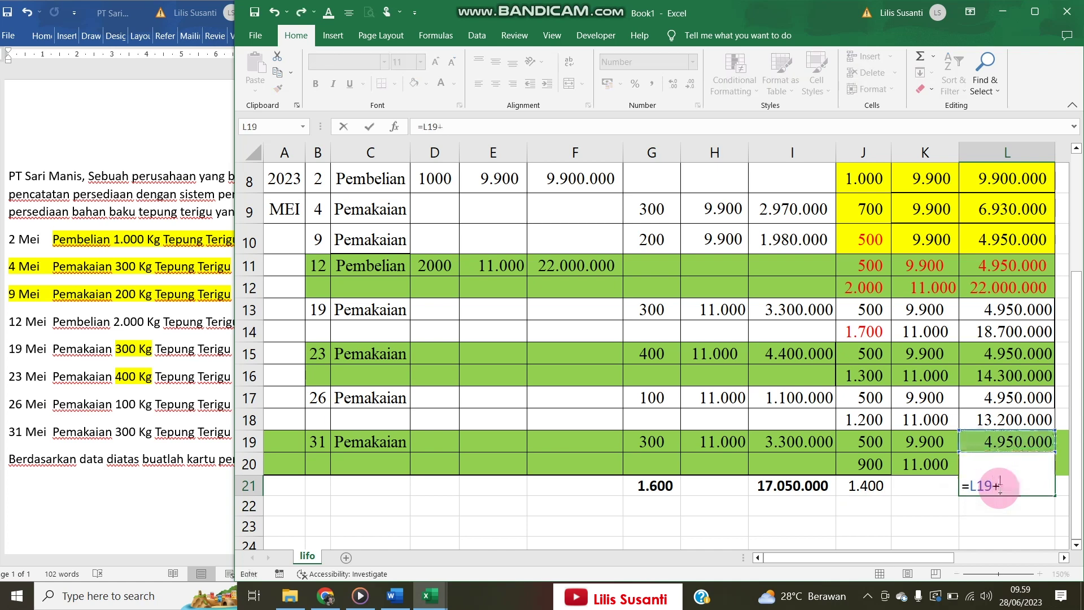
{"action": "key", "text": "Return"}
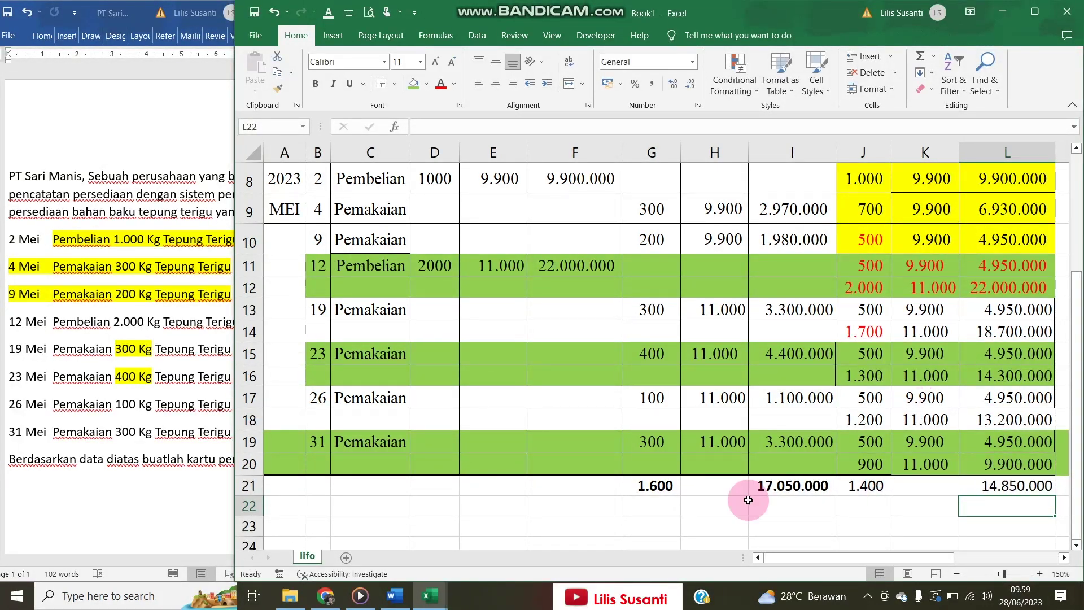
- Re-enter the usage units total in G21 with AutoSum over the usage rows and check the sum range in I21
{"action": "left_click", "coordinate": [656, 489]}
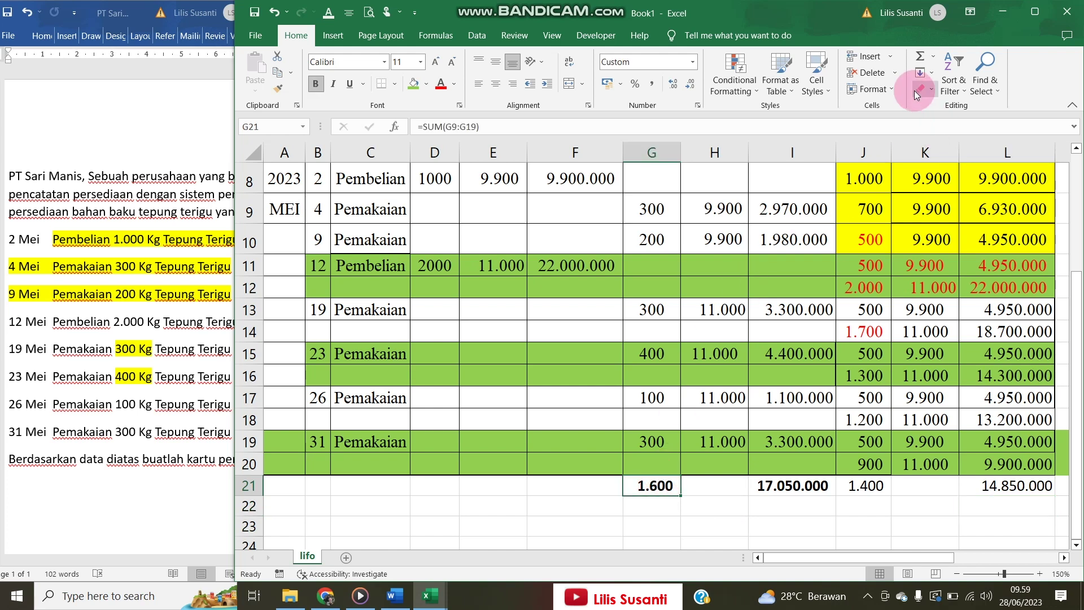
{"action": "left_click", "coordinate": [920, 57]}
{"action": "scroll", "coordinate": [685, 240], "scroll_direction": "up", "scroll_amount": 2}
{"action": "left_click_drag", "start_coordinate": [652, 346], "coordinate": [652, 473]}
{"action": "key", "text": "Return"}
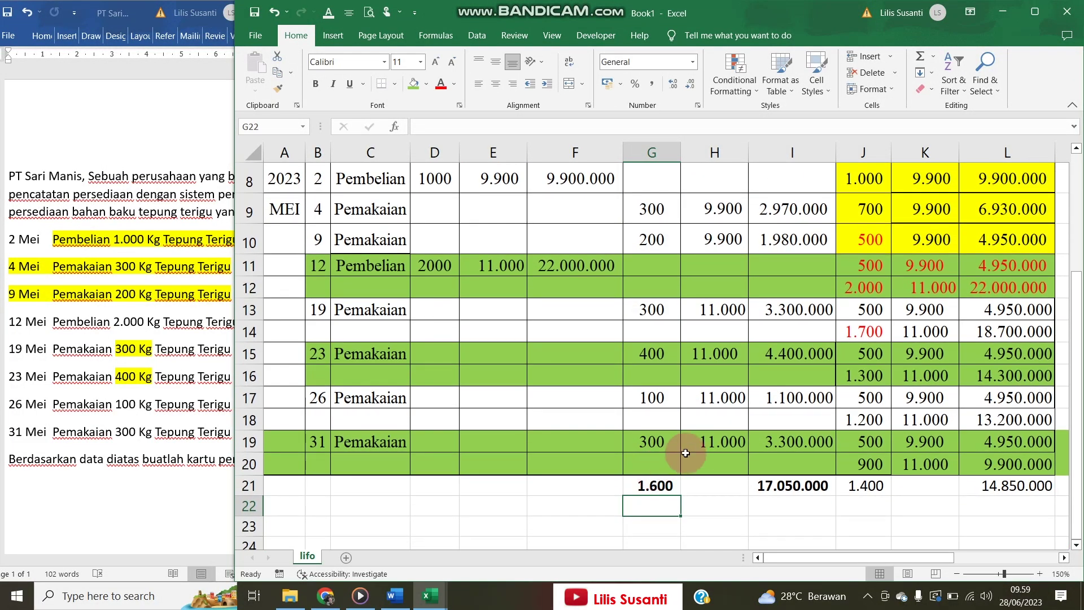
{"action": "double_click", "coordinate": [790, 487]}
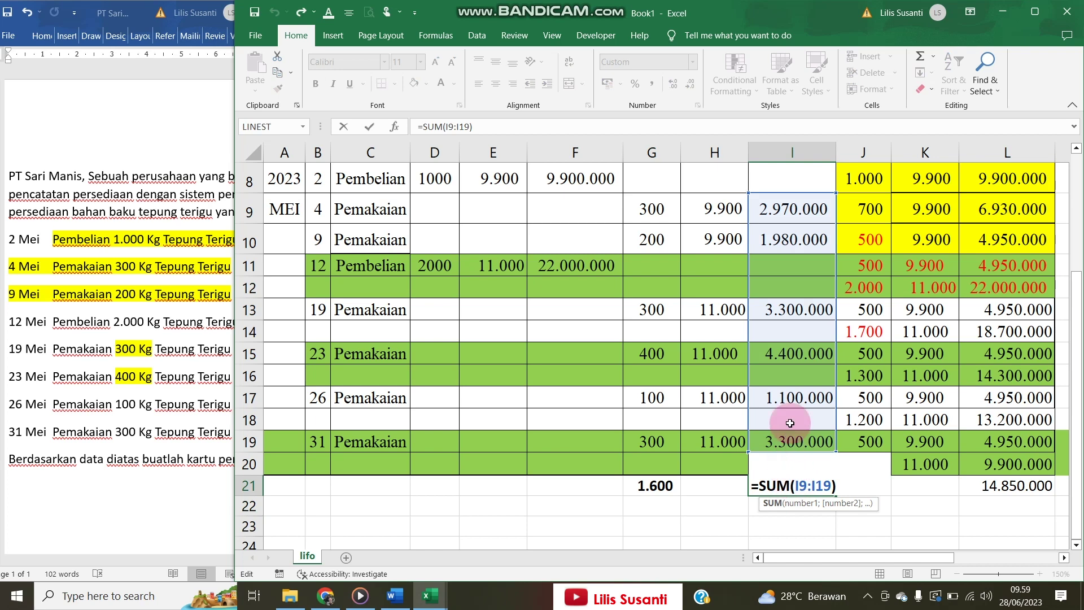
{"action": "key", "text": "Return"}
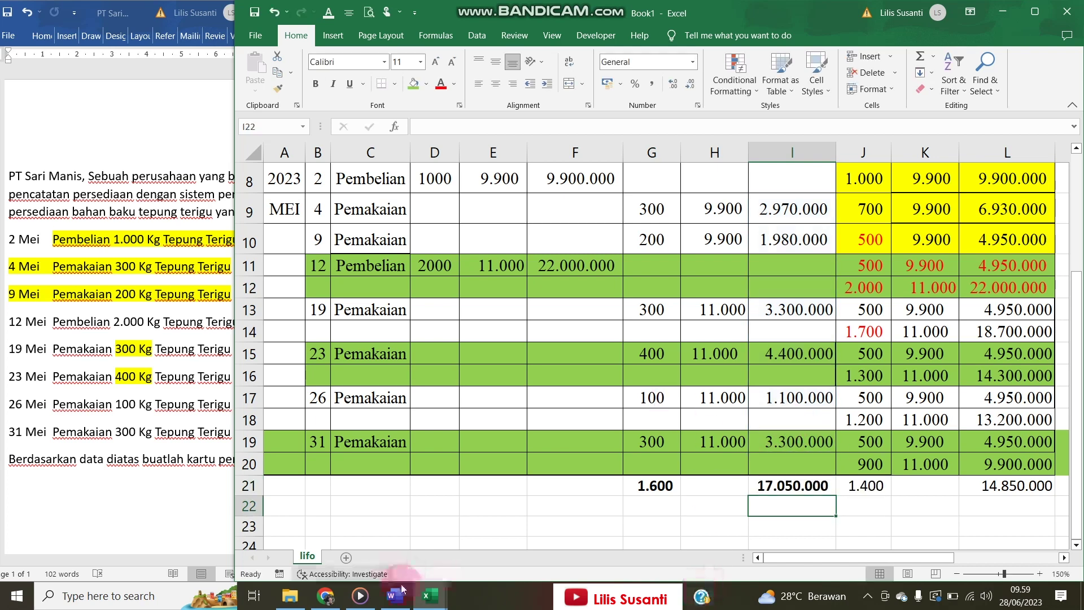
- Move the LIFO workbook window to uncover the FIFO workbook and compare the ending inventory values in LIFO L21 and FIFO L20
{"action": "left_click", "coordinate": [1006, 491]}
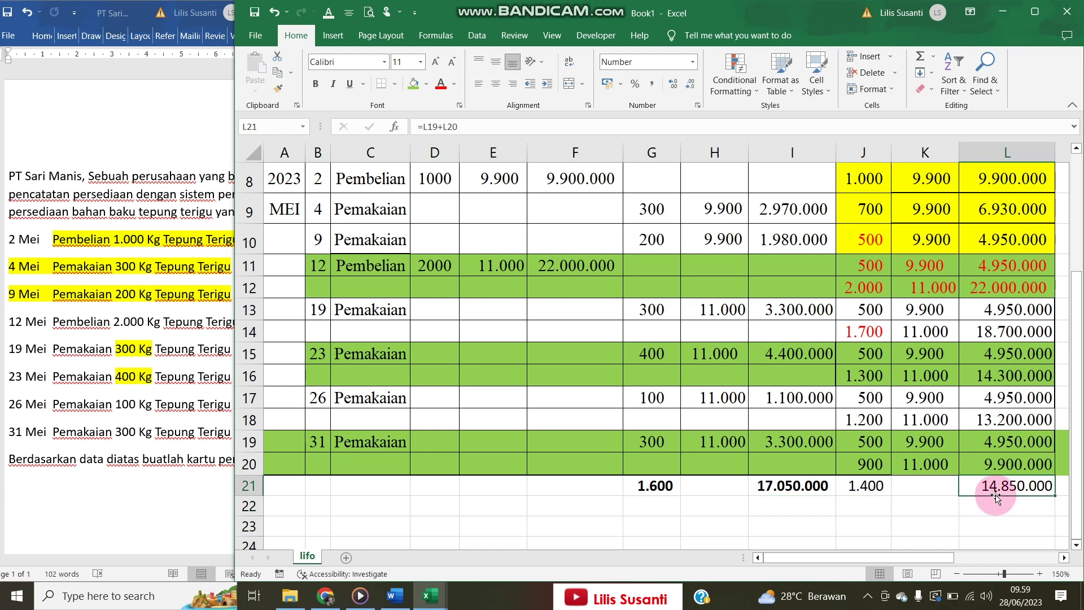
{"action": "left_click_drag", "start_coordinate": [512, 15], "coordinate": [273, 15]}
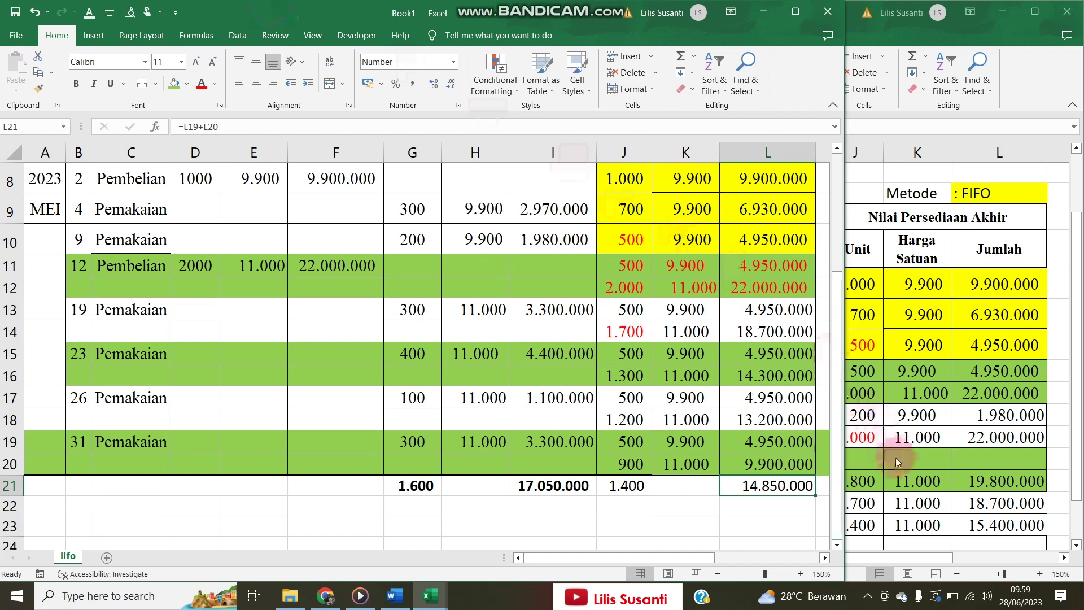
{"action": "left_click", "coordinate": [954, 511]}
{"action": "scroll", "coordinate": [975, 507], "scroll_direction": "down", "scroll_amount": 1}
{"action": "scroll", "coordinate": [975, 506], "scroll_direction": "down", "scroll_amount": 1}
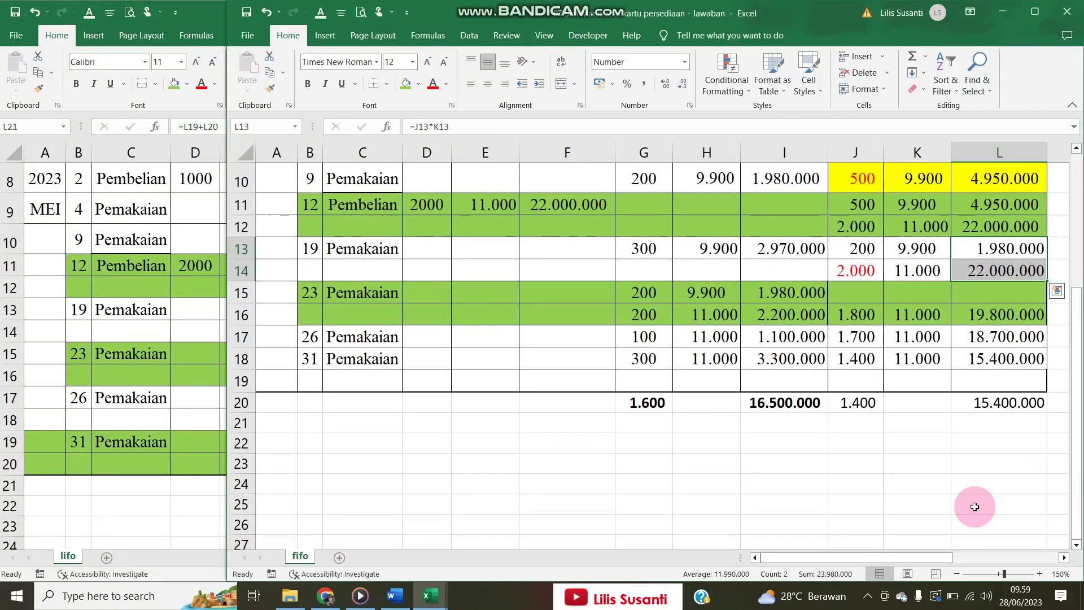
{"action": "left_click", "coordinate": [139, 427]}
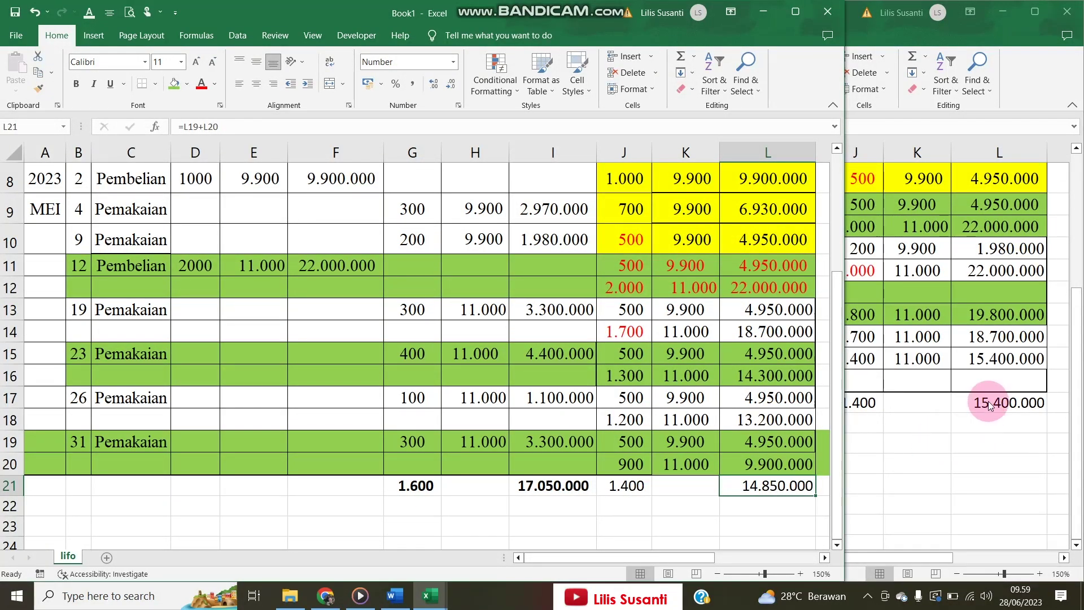
{"action": "left_click", "coordinate": [880, 463]}
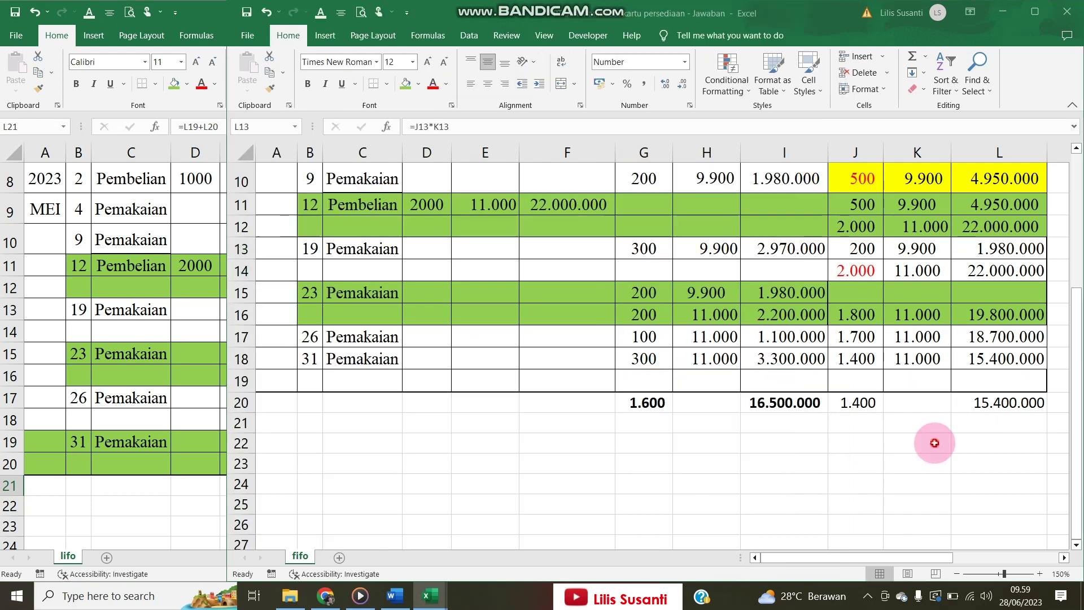
- Compare the total usage value in I20 of the FIFO card with I21 of the LIFO card
{"action": "left_click", "coordinate": [779, 404]}
{"action": "scroll", "coordinate": [706, 305], "scroll_direction": "up", "scroll_amount": 3}
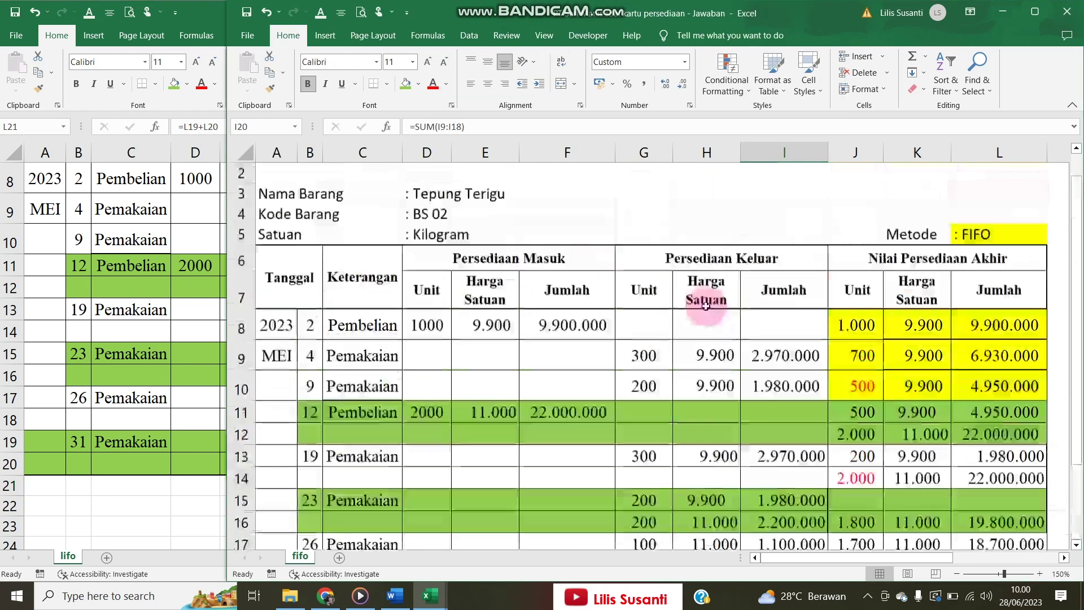
{"action": "scroll", "coordinate": [708, 308], "scroll_direction": "down", "scroll_amount": 1}
{"action": "scroll", "coordinate": [796, 465], "scroll_direction": "up", "scroll_amount": 1}
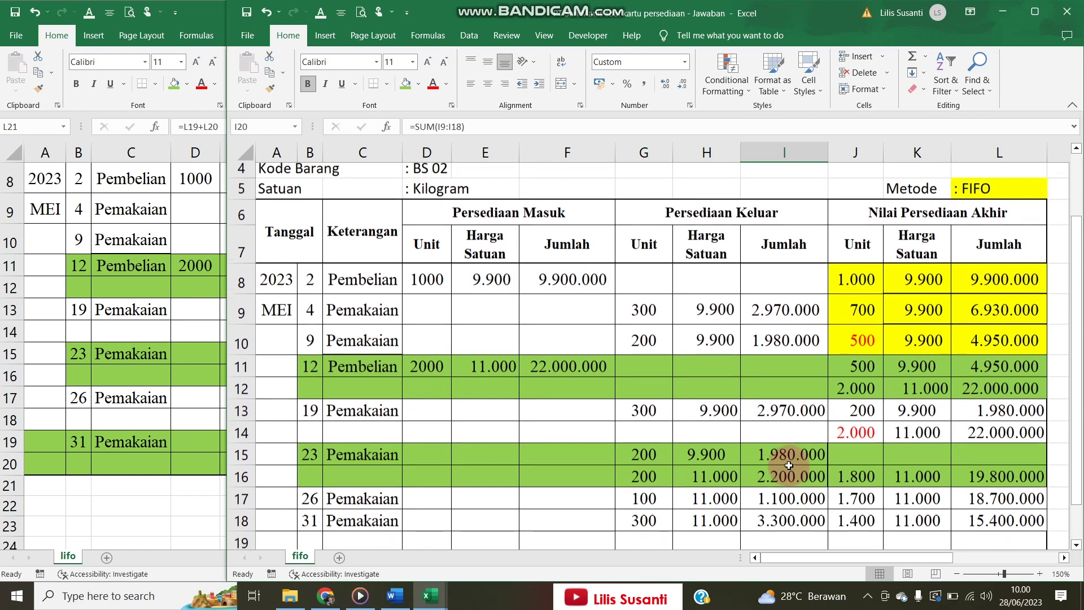
{"action": "scroll", "coordinate": [789, 465], "scroll_direction": "down", "scroll_amount": 2}
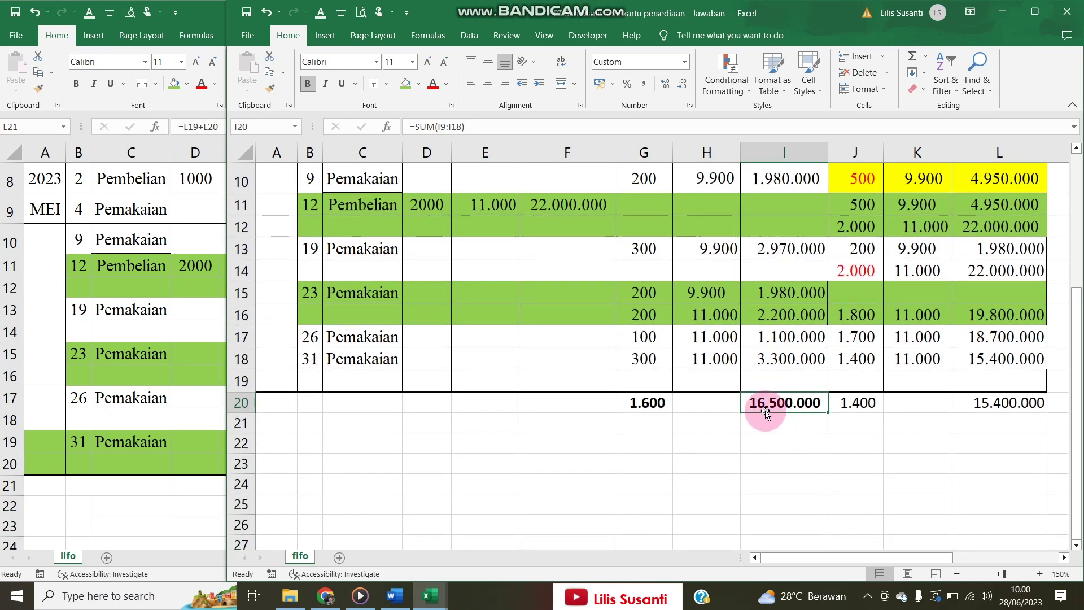
{"action": "left_click", "coordinate": [162, 460]}
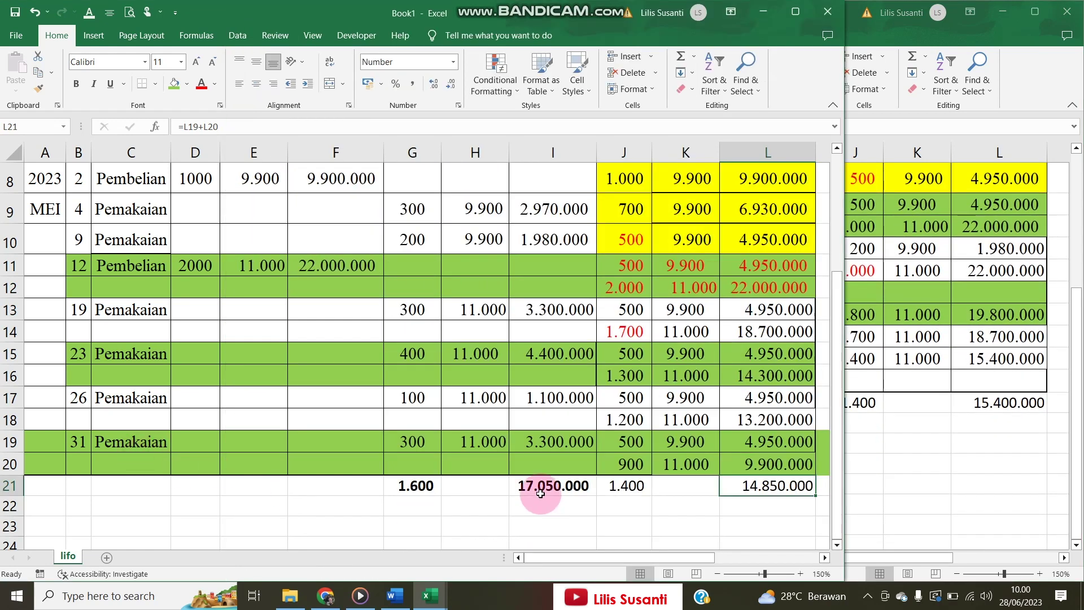
{"action": "left_click", "coordinate": [917, 480]}
{"action": "left_click", "coordinate": [3, 421]}
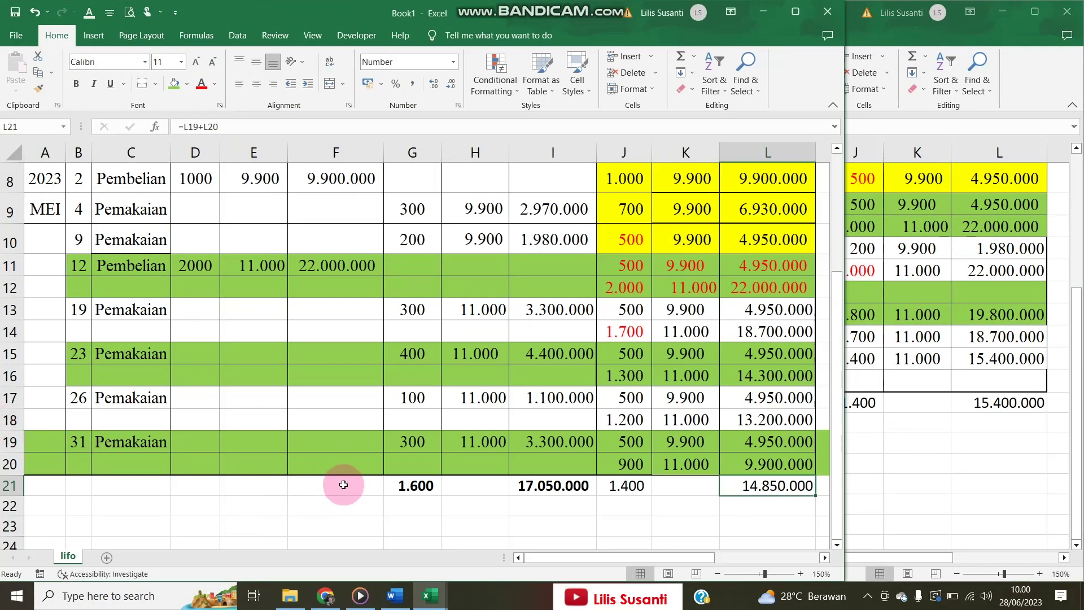
- Review the LIFO card's Persediaan Keluar entries against their totals in row 21
{"action": "scroll", "coordinate": [396, 486], "scroll_direction": "up", "scroll_amount": 2}
{"action": "scroll", "coordinate": [397, 485], "scroll_direction": "down", "scroll_amount": 2}
{"action": "scroll", "coordinate": [397, 485], "scroll_direction": "up", "scroll_amount": 2}
{"action": "scroll", "coordinate": [397, 485], "scroll_direction": "down", "scroll_amount": 2}
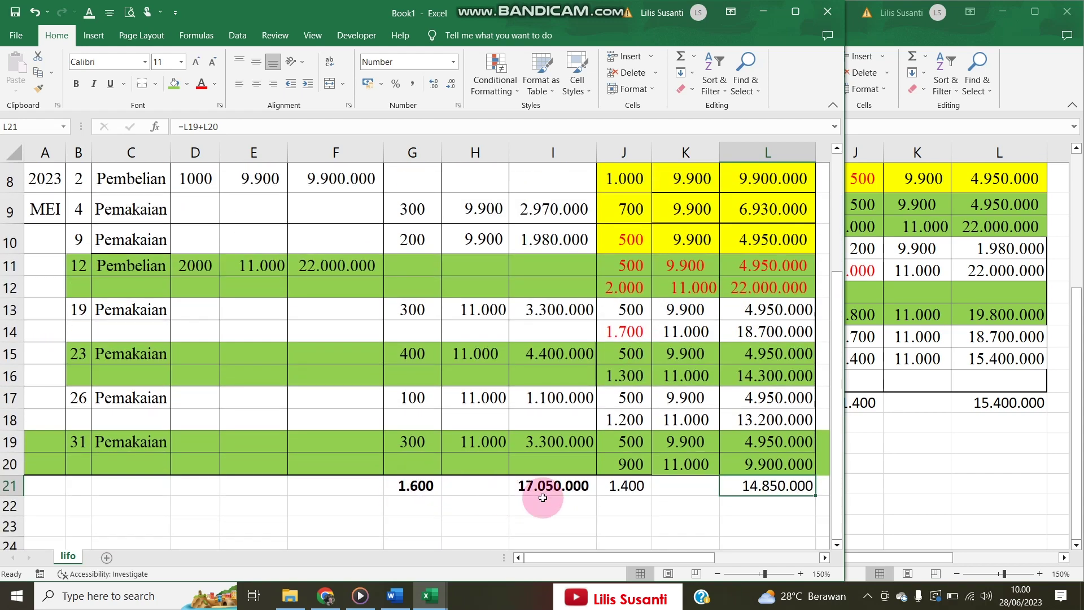
{"action": "scroll", "coordinate": [544, 492], "scroll_direction": "up", "scroll_amount": 2}
{"action": "scroll", "coordinate": [544, 470], "scroll_direction": "down", "scroll_amount": 2}
{"action": "scroll", "coordinate": [544, 470], "scroll_direction": "down", "scroll_amount": 1}
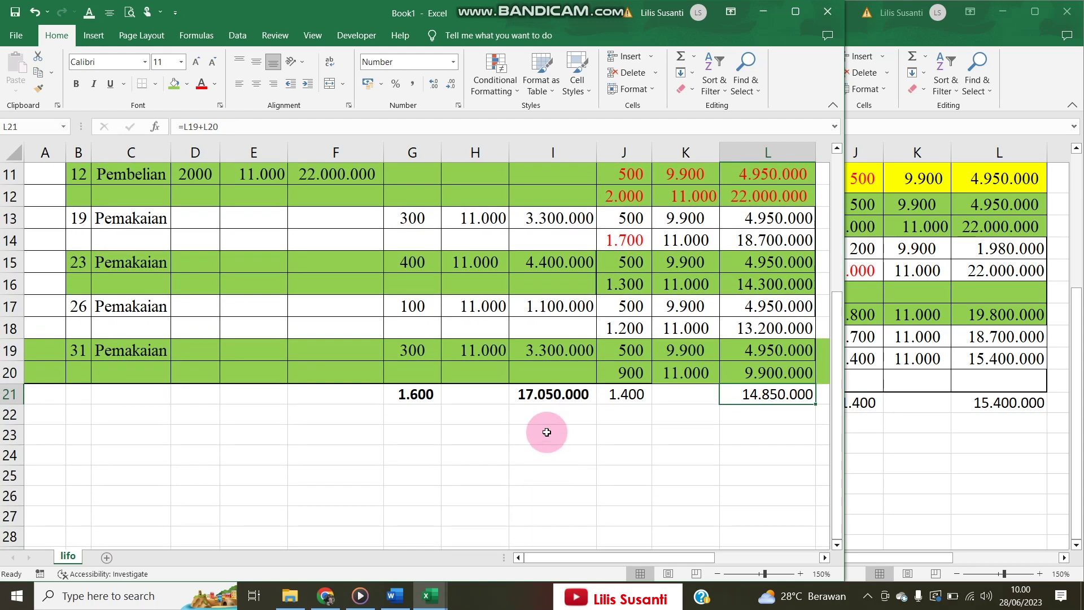
- Examine in the LIFO card how the 19 Mei usage in G13 draws on the newer 12 Mei layer in J12:L12
{"action": "scroll", "coordinate": [758, 371], "scroll_direction": "up", "scroll_amount": 3}
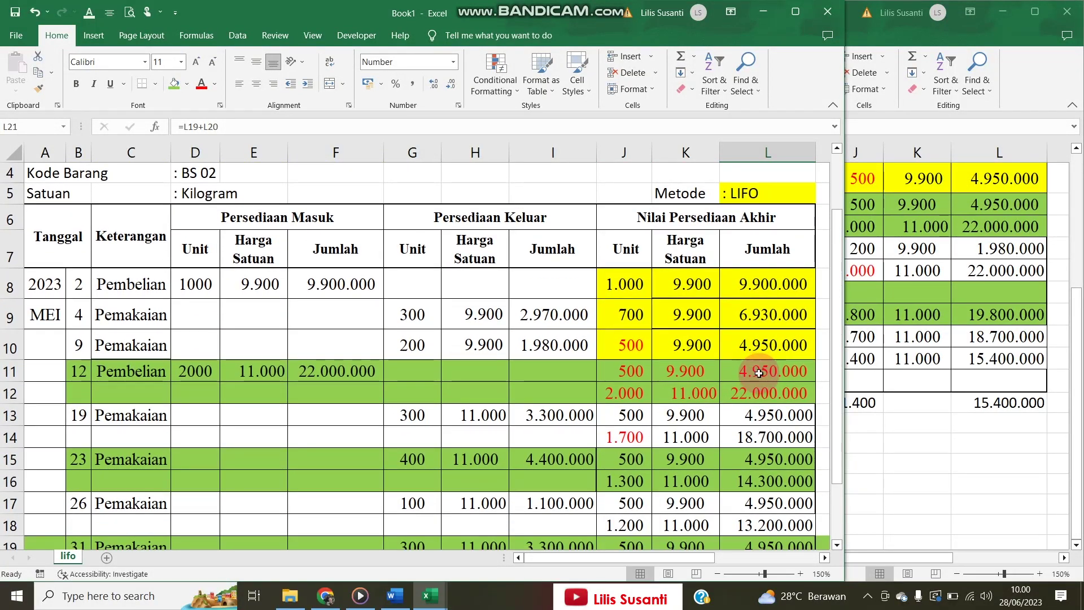
{"action": "scroll", "coordinate": [758, 372], "scroll_direction": "down", "scroll_amount": 1}
{"action": "left_click", "coordinate": [729, 374]}
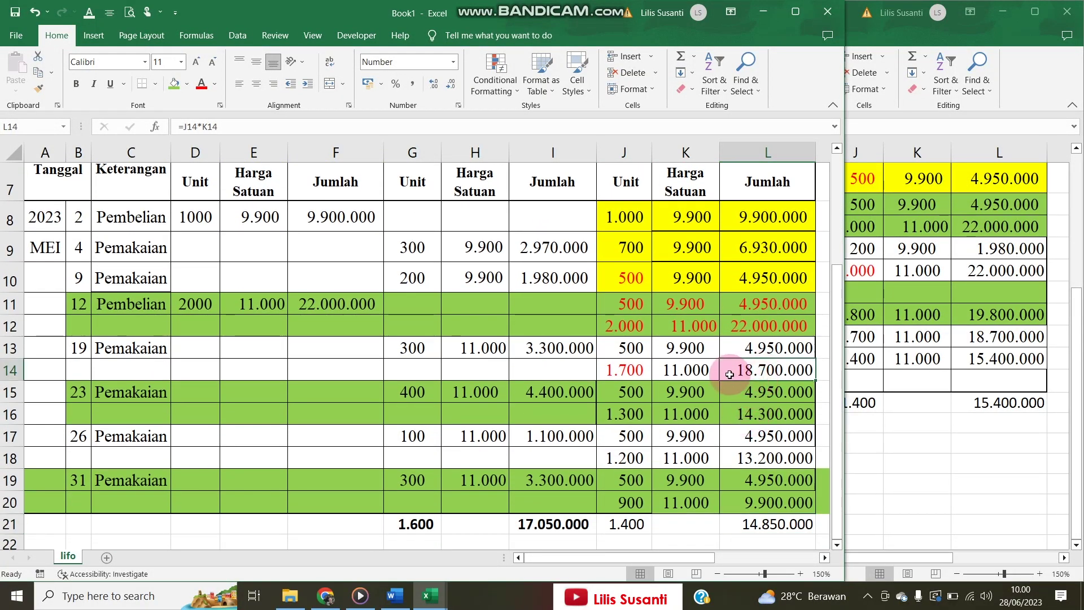
{"action": "left_click_drag", "start_coordinate": [624, 328], "coordinate": [785, 324]}
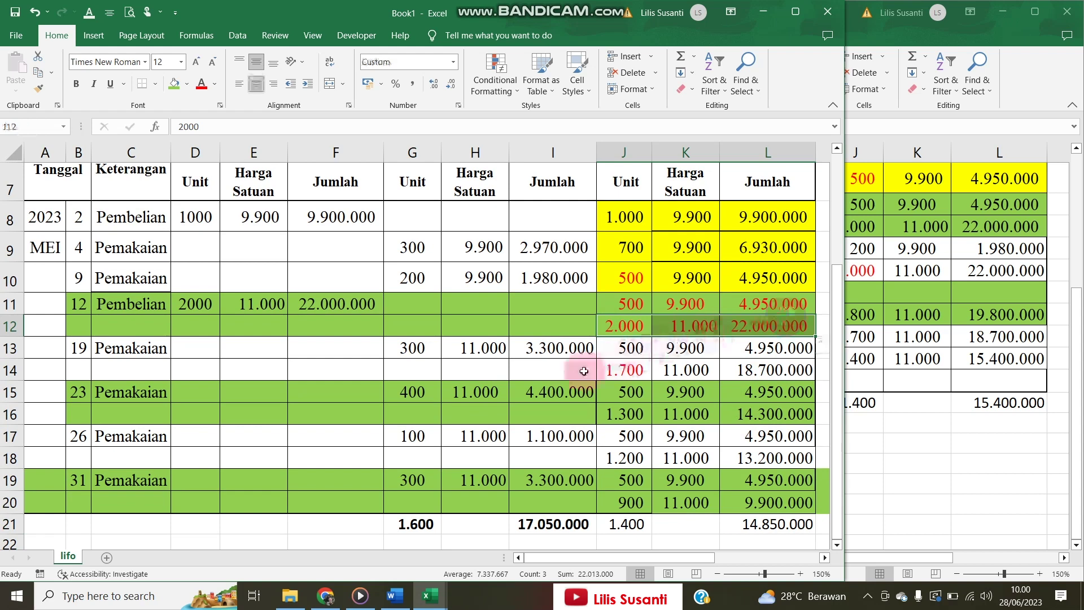
{"action": "left_click", "coordinate": [417, 350]}
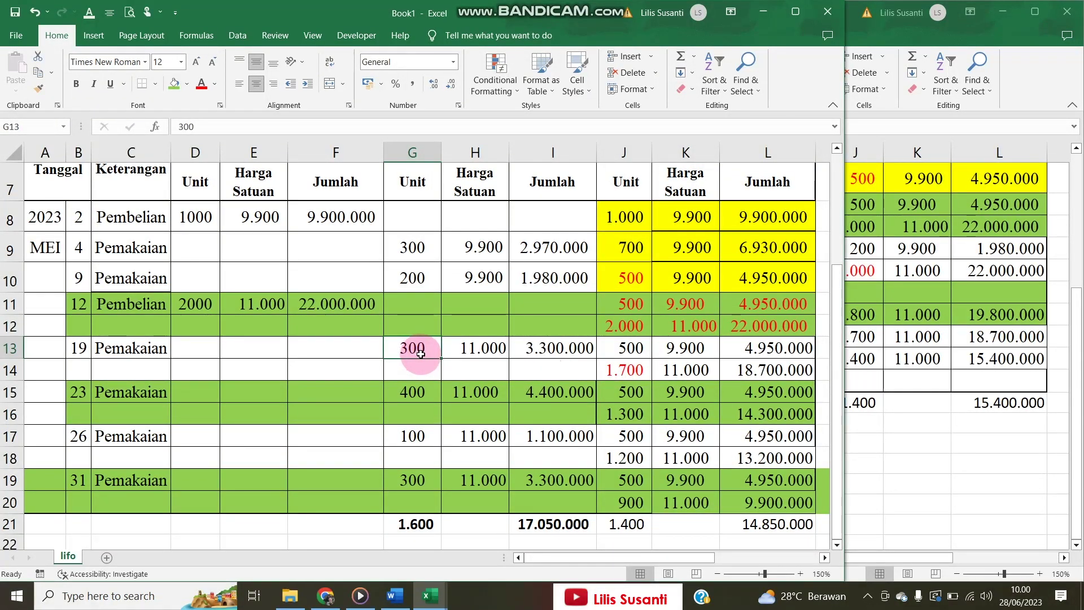
- Examine in the FIFO card the remaining older layer on 19 Mei in J13:K13 and its 23 Mei usage in G15
{"action": "left_click", "coordinate": [915, 252]}
{"action": "scroll", "coordinate": [759, 293], "scroll_direction": "up", "scroll_amount": 3}
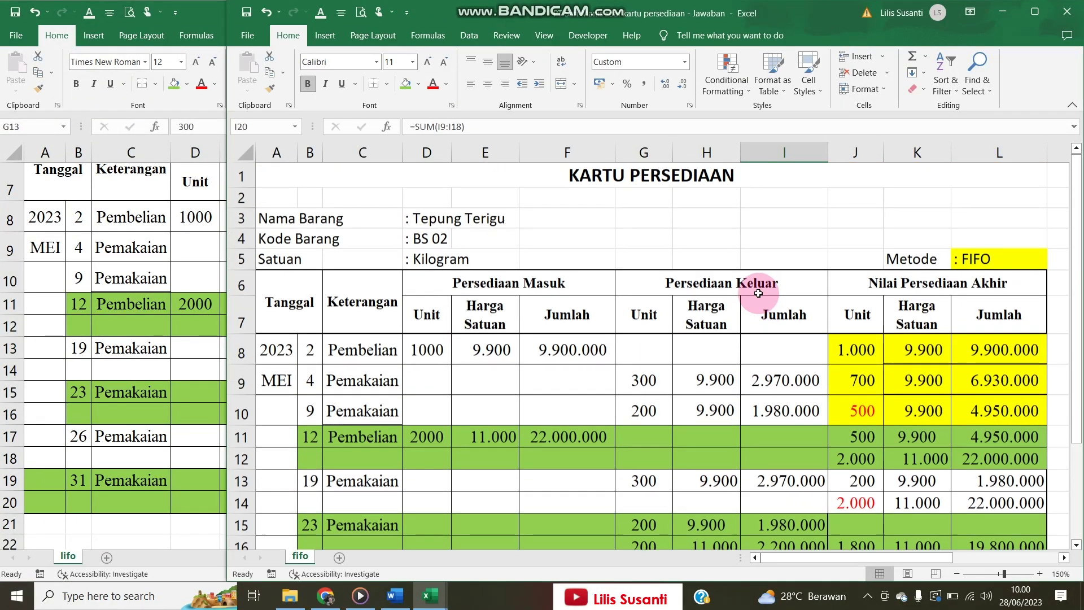
{"action": "scroll", "coordinate": [758, 295], "scroll_direction": "down", "scroll_amount": 1}
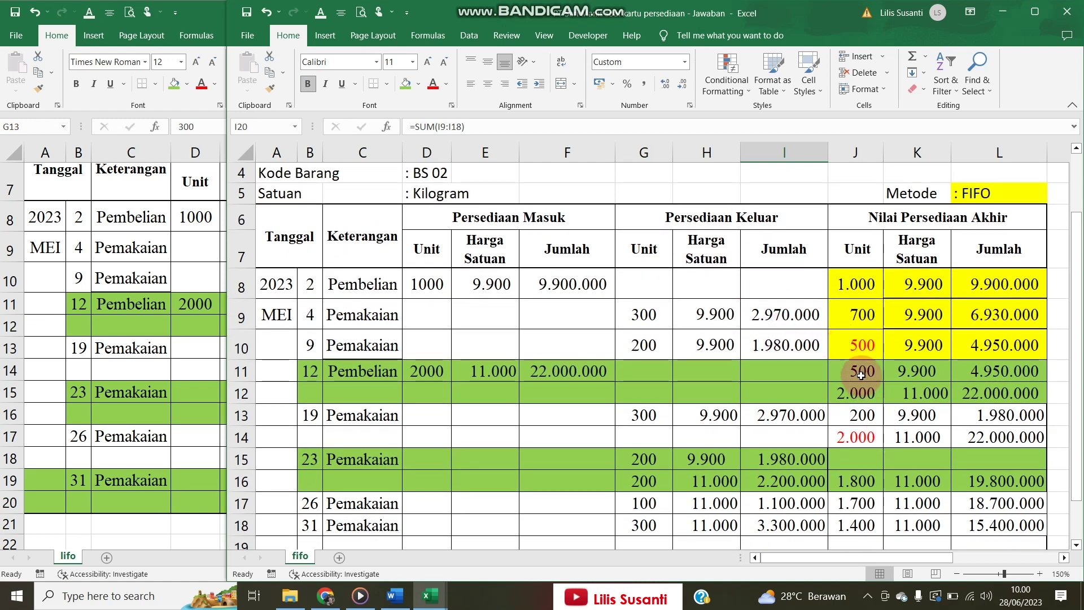
{"action": "left_click_drag", "start_coordinate": [860, 415], "coordinate": [916, 415]}
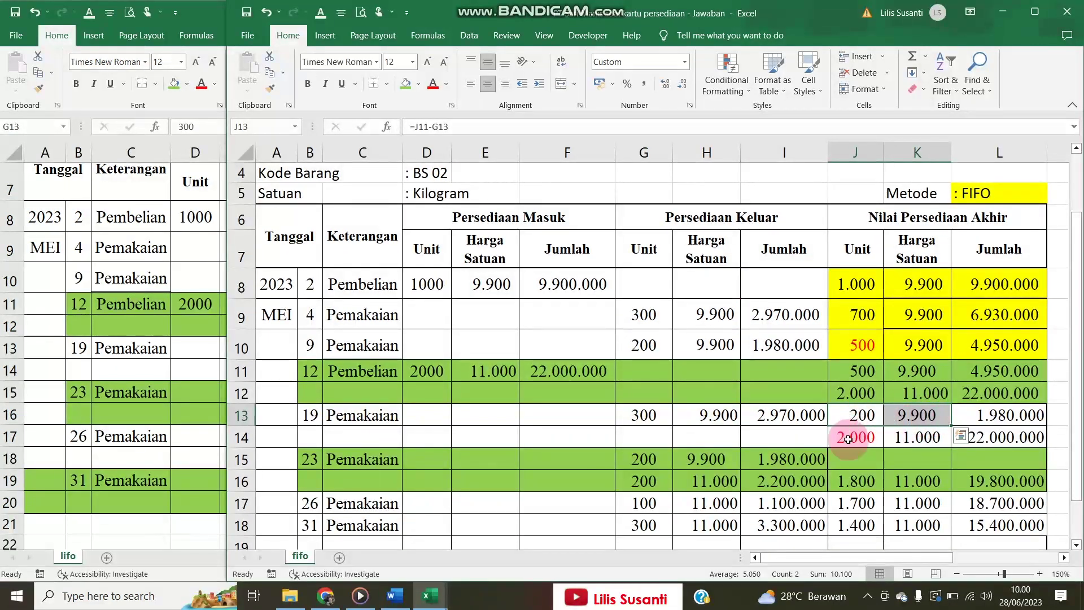
{"action": "left_click", "coordinate": [649, 466]}
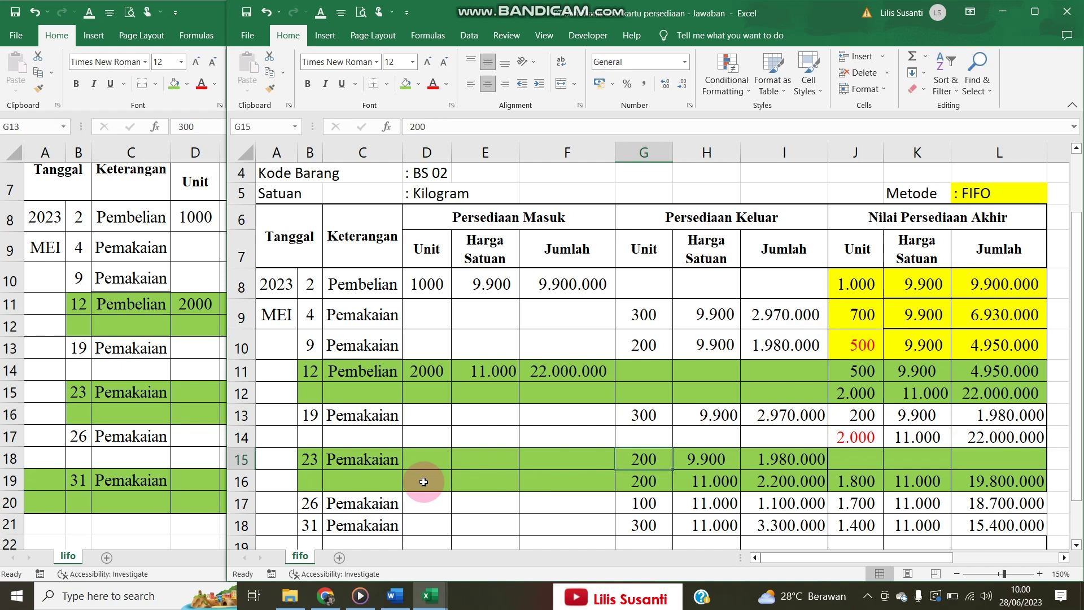
- Return to the LIFO card and examine its 12 Mei inventory layers in J11:L12, focusing on the newer layer in row 12
{"action": "left_click", "coordinate": [149, 477]}
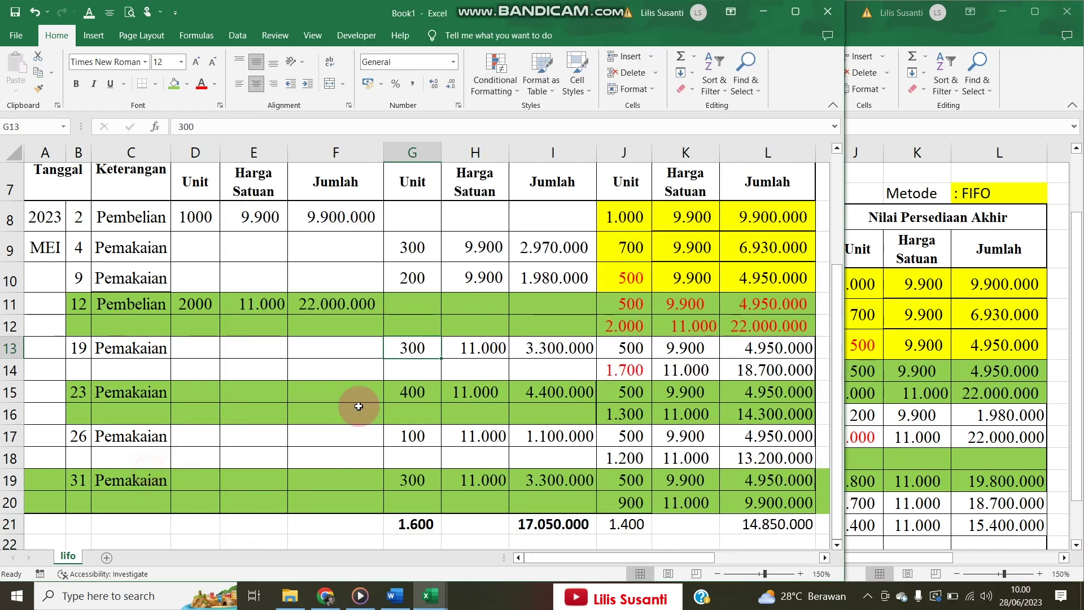
{"action": "scroll", "coordinate": [904, 364], "scroll_direction": "down", "scroll_amount": 1}
{"action": "scroll", "coordinate": [904, 365], "scroll_direction": "up", "scroll_amount": 2}
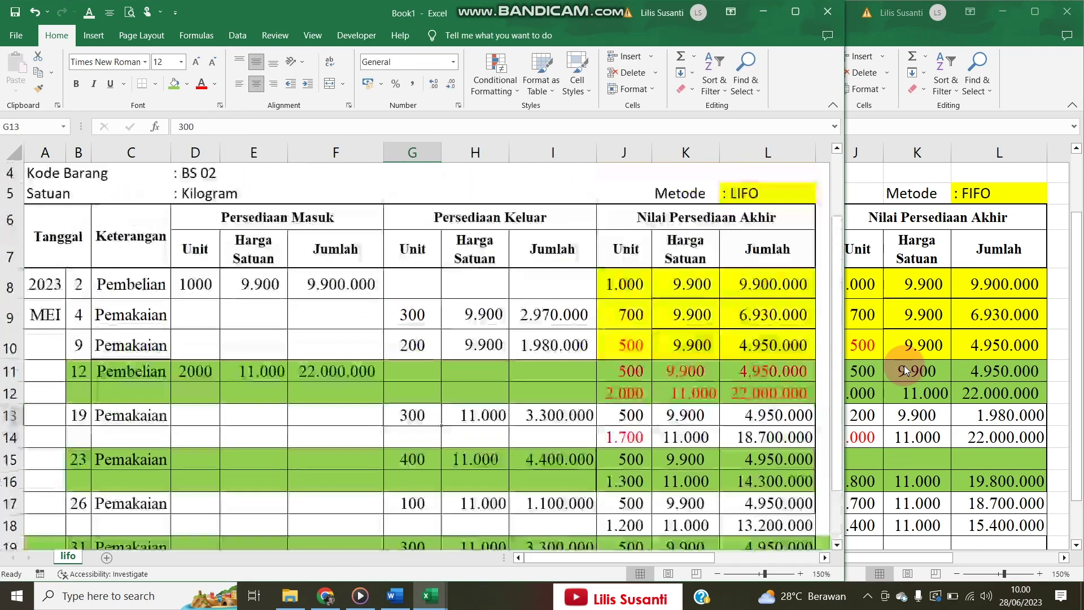
{"action": "left_click_drag", "start_coordinate": [624, 371], "coordinate": [778, 390]}
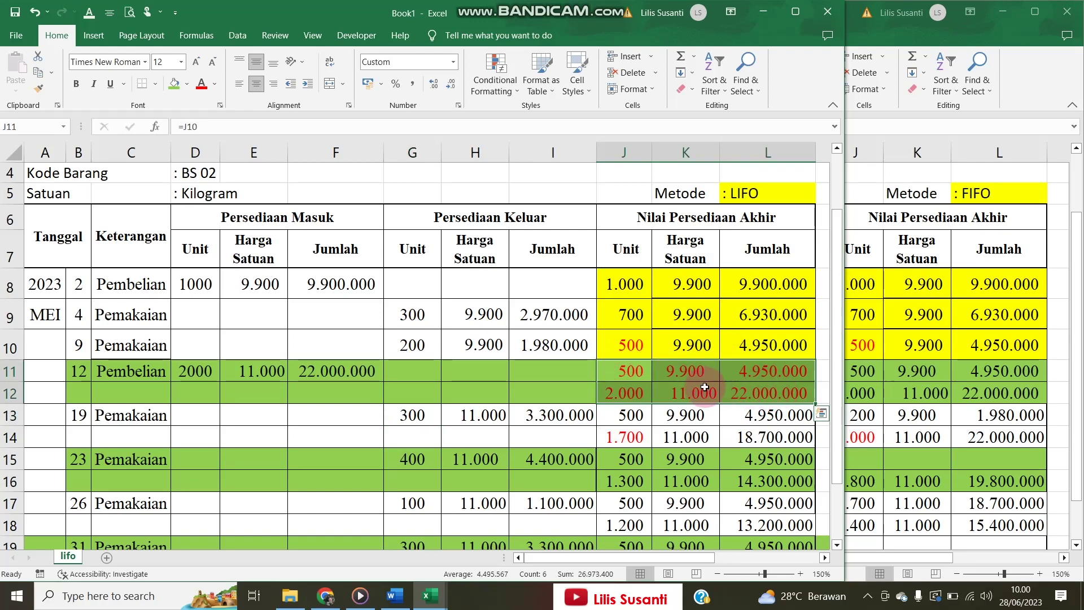
{"action": "left_click", "coordinate": [630, 397]}
{"action": "left_click_drag", "start_coordinate": [629, 397], "coordinate": [746, 390]}
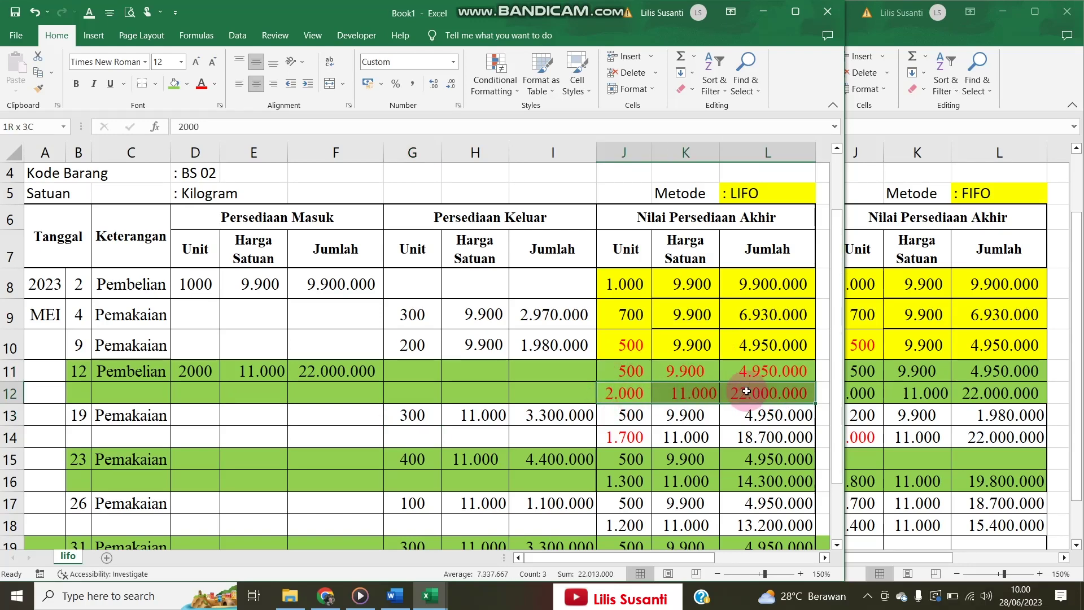
- Examine the FIFO card's 12 Mei inventory layers in rows 11 and 12, focusing on the older layer's units in J11
{"action": "left_click", "coordinate": [923, 364]}
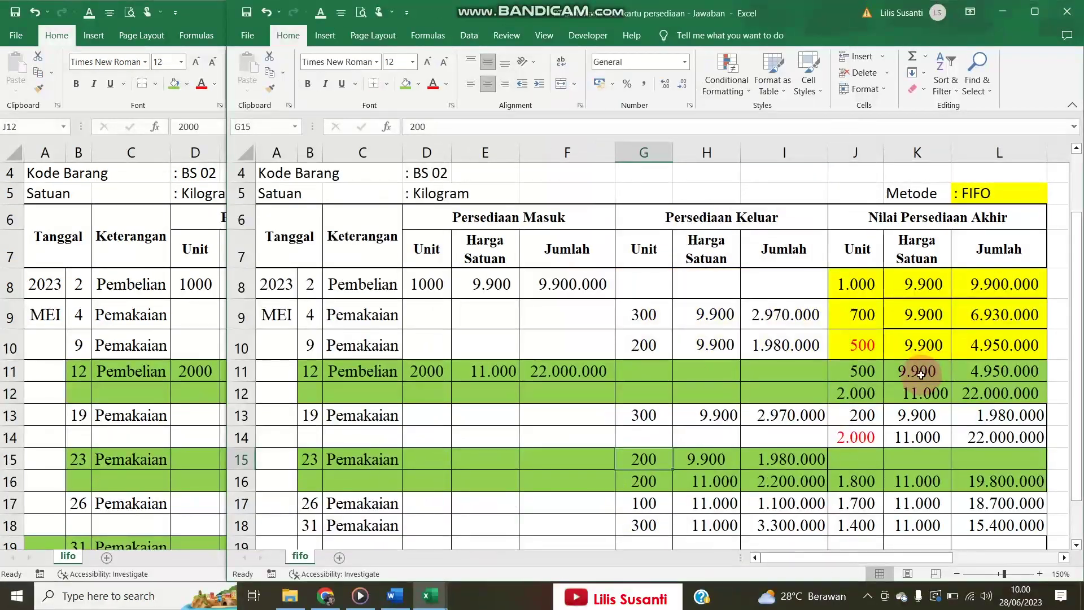
{"action": "left_click", "coordinate": [860, 392]}
{"action": "left_click_drag", "start_coordinate": [855, 367], "coordinate": [860, 394]}
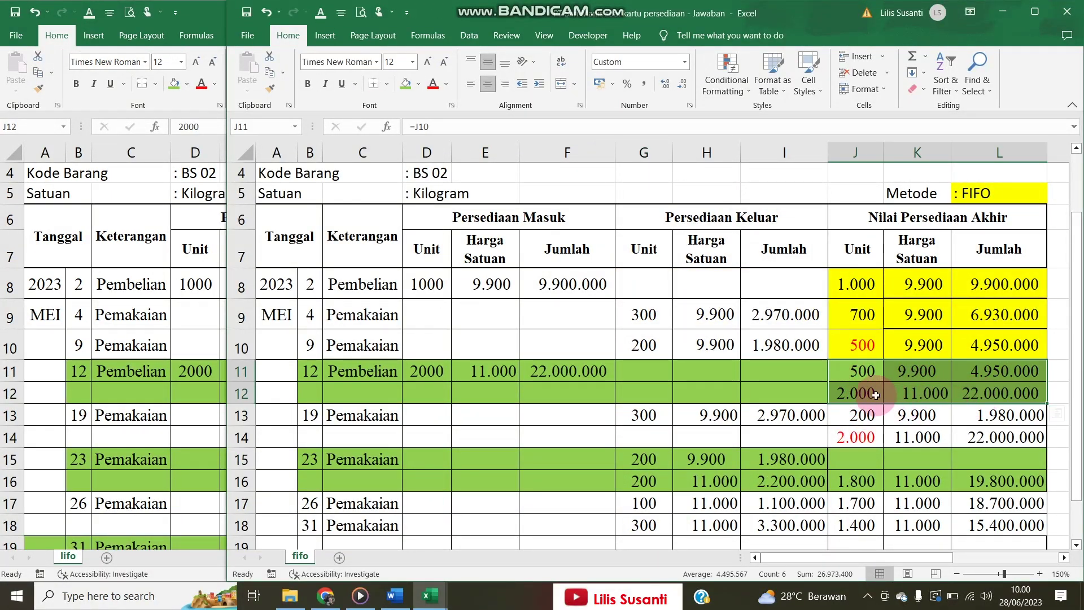
{"action": "left_click", "coordinate": [872, 393]}
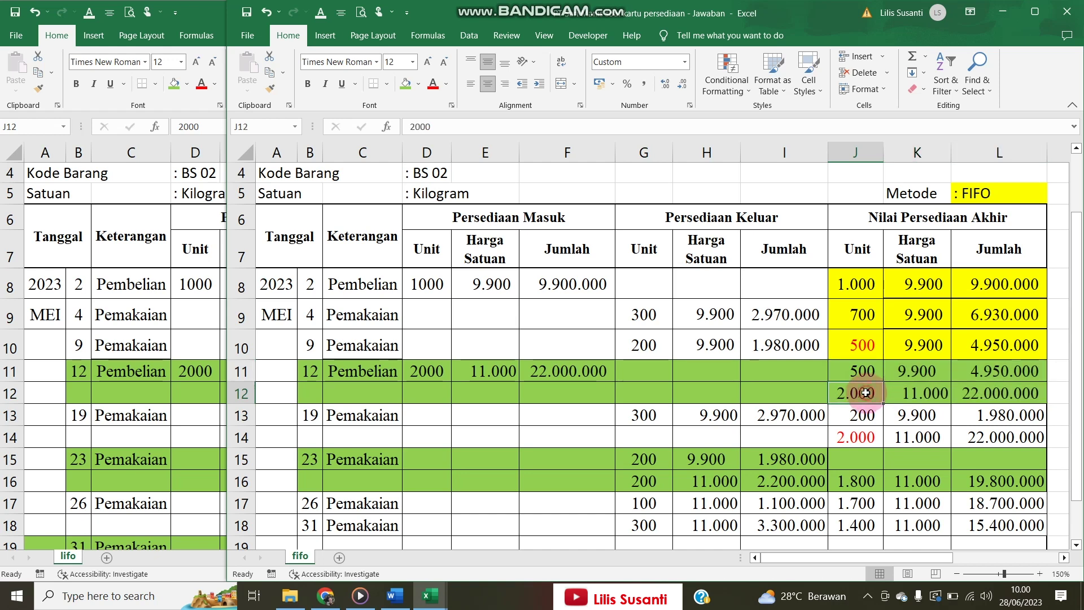
{"action": "left_click", "coordinate": [862, 368]}
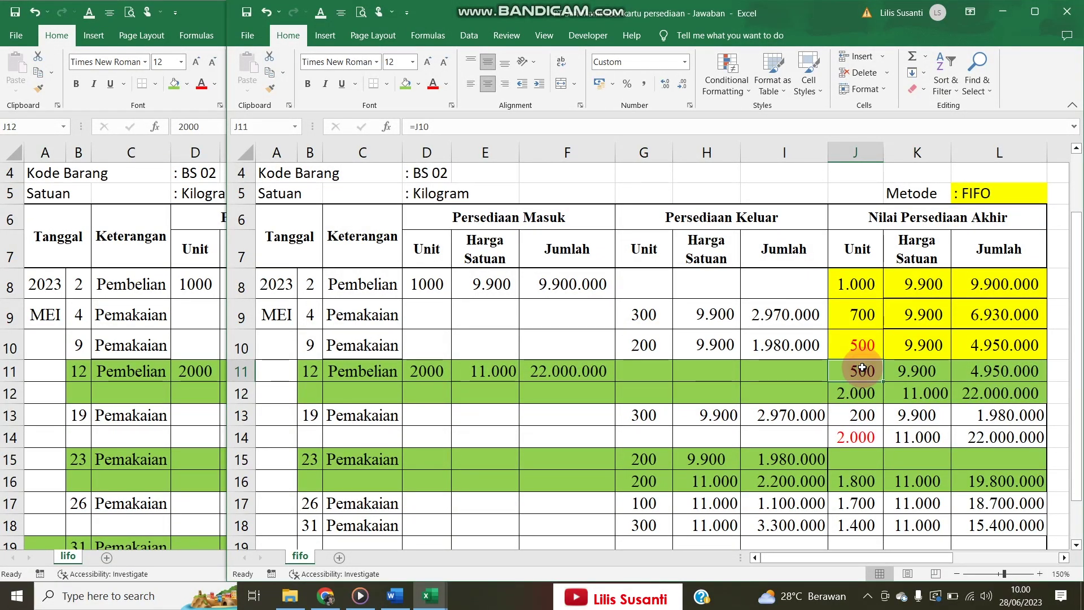
- Select the FIFO card's older 12 Mei layer in J11:L11 and compare it with the LIFO card's newer layer in J12:L12
{"action": "left_click_drag", "start_coordinate": [862, 369], "coordinate": [981, 370]}
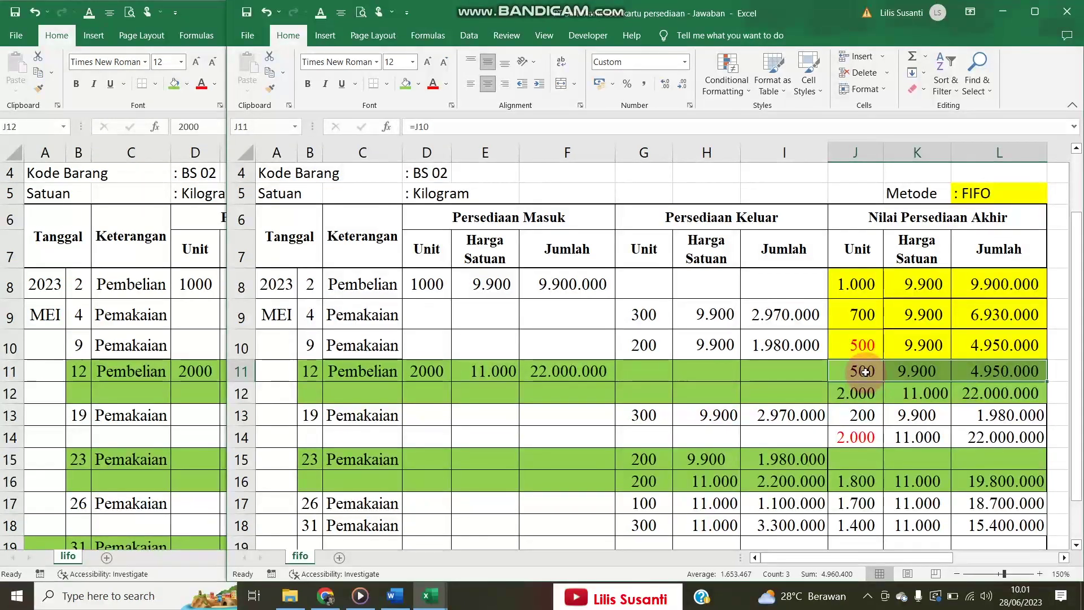
{"action": "left_click", "coordinate": [161, 378]}
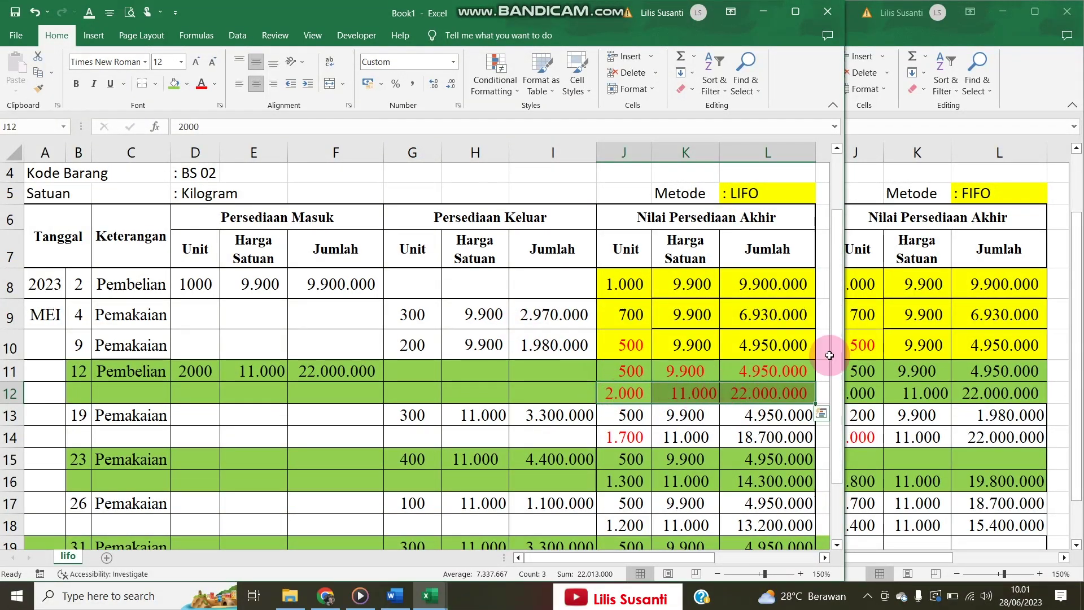
- Return to the FIFO card and examine its later usages down to the totals in row 20
{"action": "left_click", "coordinate": [932, 322]}
{"action": "key", "text": "shift+Right"}
{"action": "key", "text": "shift+Right"}
{"action": "scroll", "coordinate": [862, 396], "scroll_direction": "down", "scroll_amount": 1}
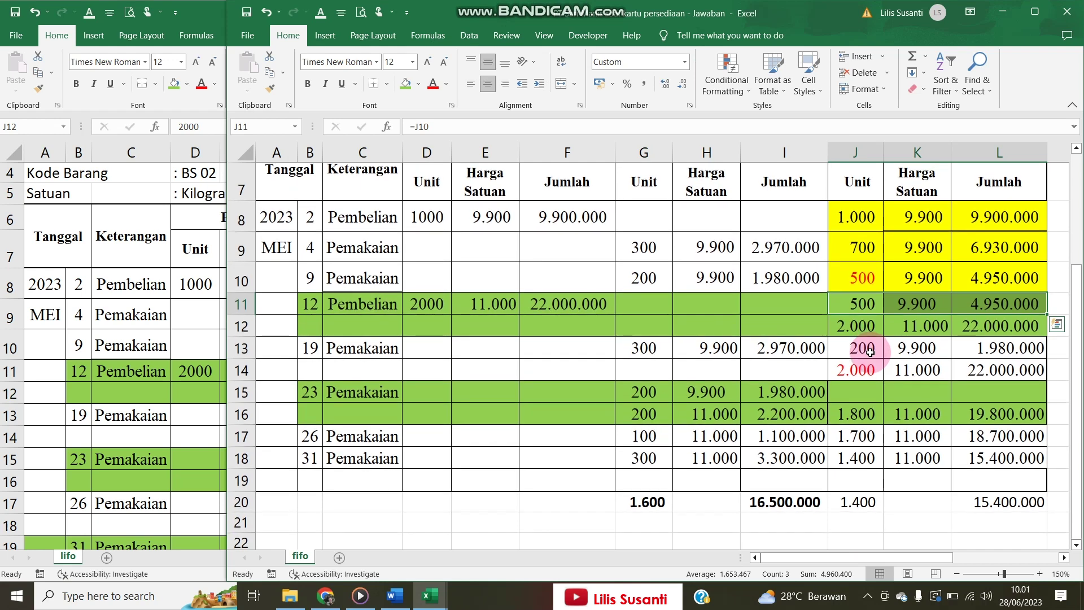
- Switch to the LIFO card and examine its usage layers down to the totals in row 21
{"action": "left_click", "coordinate": [187, 378]}
{"action": "scroll", "coordinate": [177, 375], "scroll_direction": "down", "scroll_amount": 1}
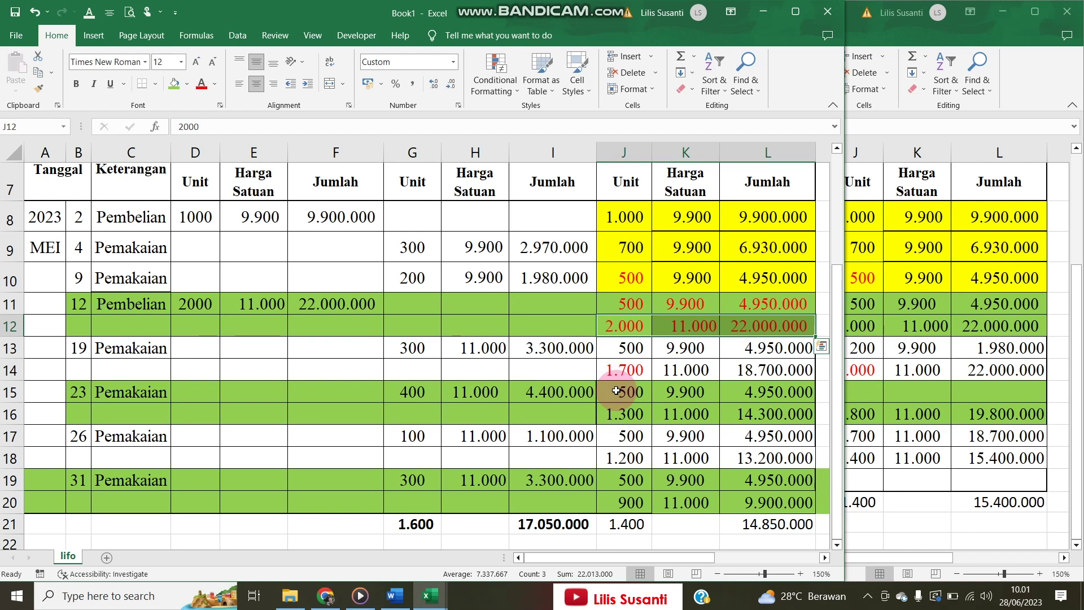
{"action": "scroll", "coordinate": [621, 386], "scroll_direction": "up", "scroll_amount": 1}
- Review the FIFO card's inventory layers and row 20 totals once more, and return to the LIFO card
{"action": "left_click", "coordinate": [872, 393]}
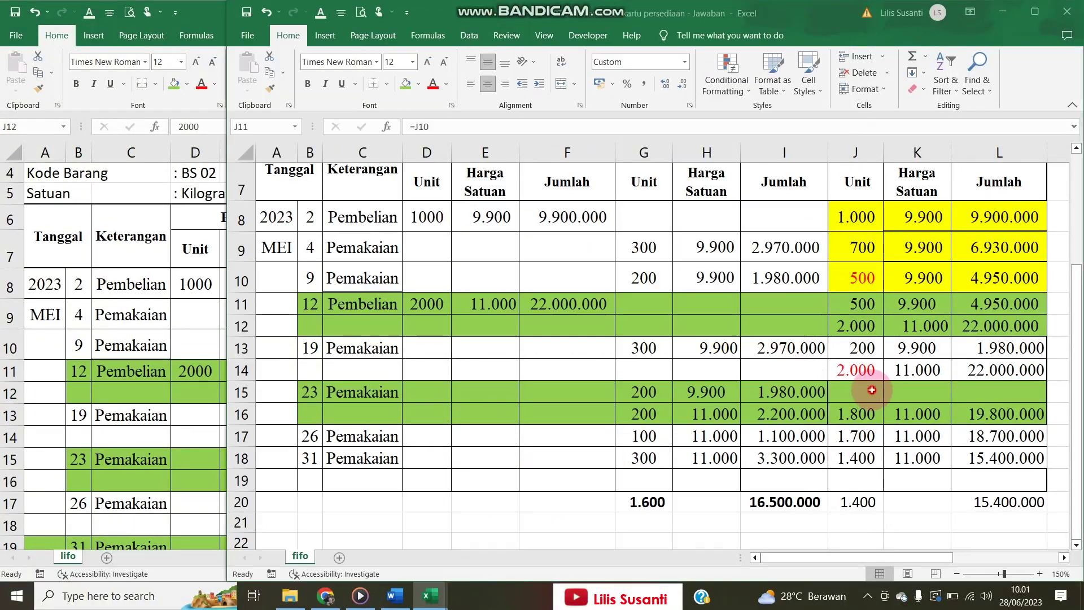
{"action": "scroll", "coordinate": [872, 390], "scroll_direction": "up", "scroll_amount": 1}
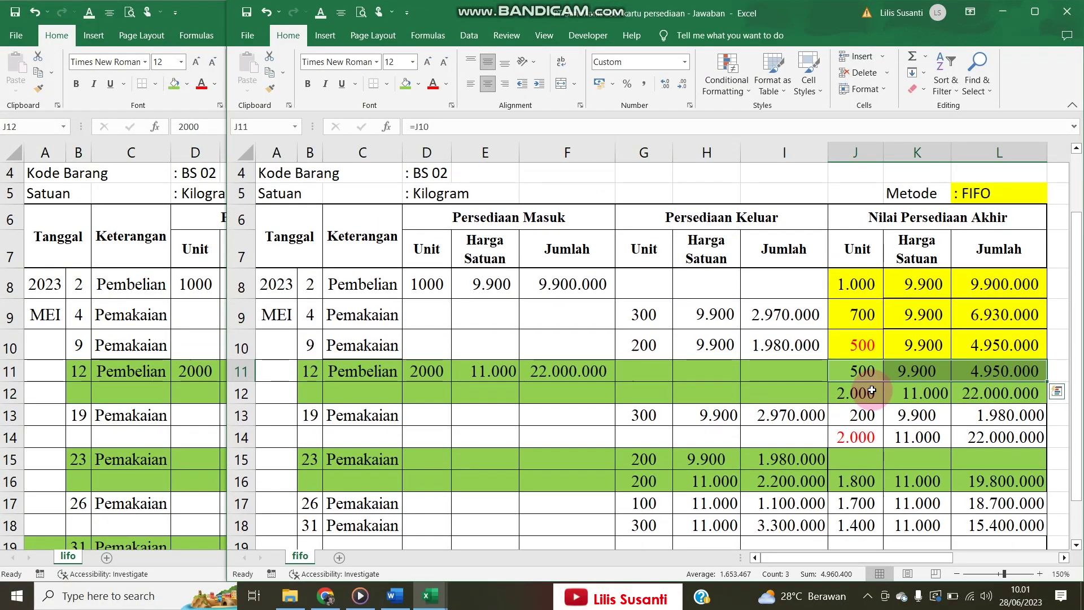
{"action": "scroll", "coordinate": [873, 390], "scroll_direction": "down", "scroll_amount": 1}
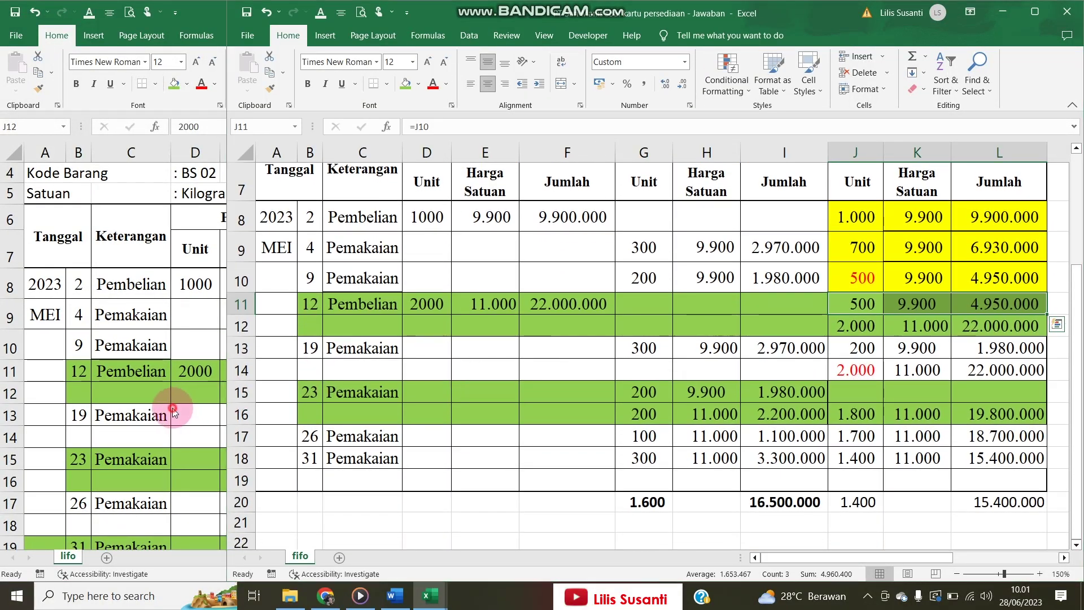
{"action": "left_click", "coordinate": [173, 410]}
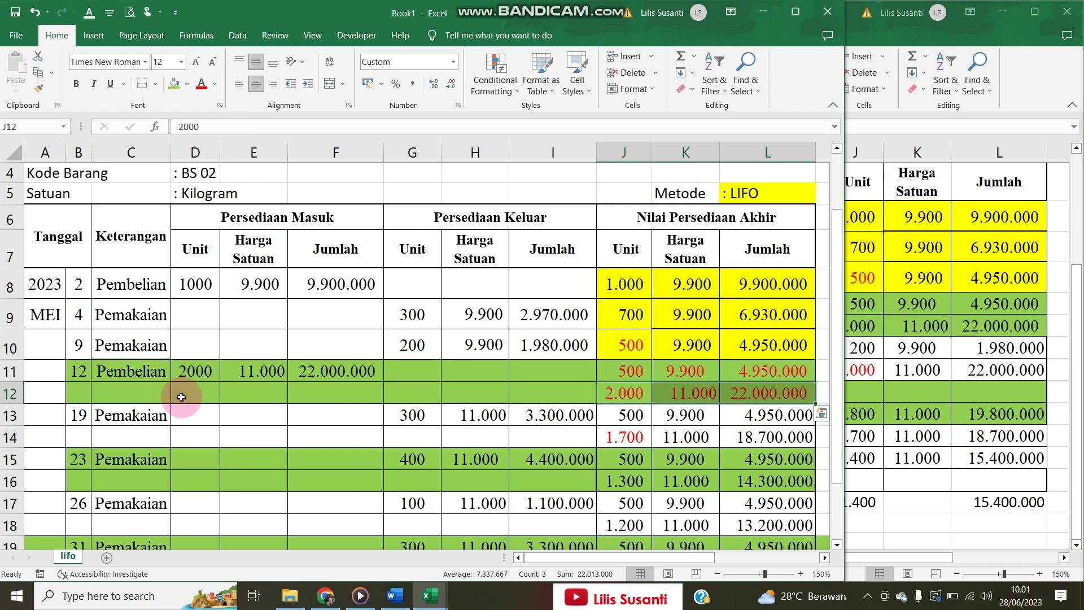